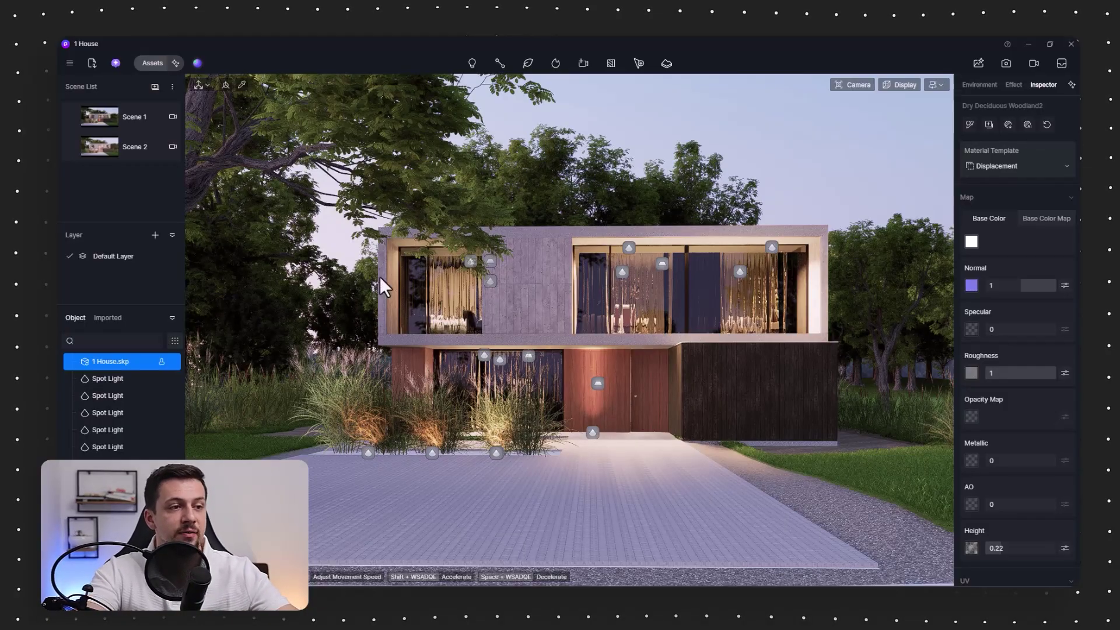
Fly the camera back, turn it, then move forward and left for an angled street view.
{"action": "key", "text": "s"}
{"action": "right_click_drag", "start_coordinate": [598, 257], "coordinate": [639, 326]}
{"action": "key", "text": "w"}
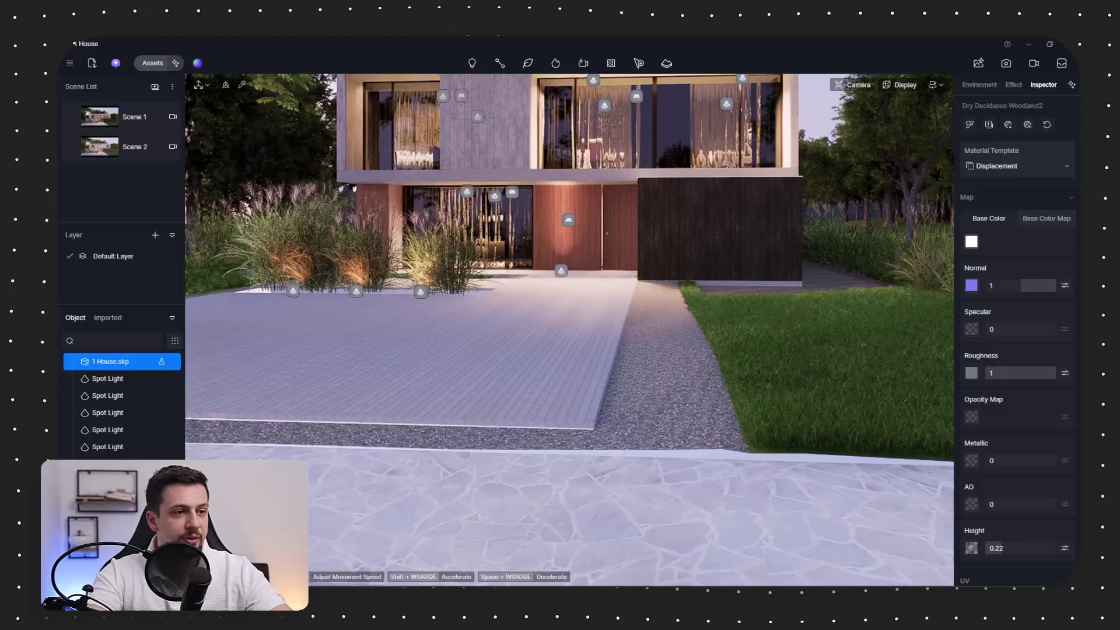
{"action": "key", "text": "a"}
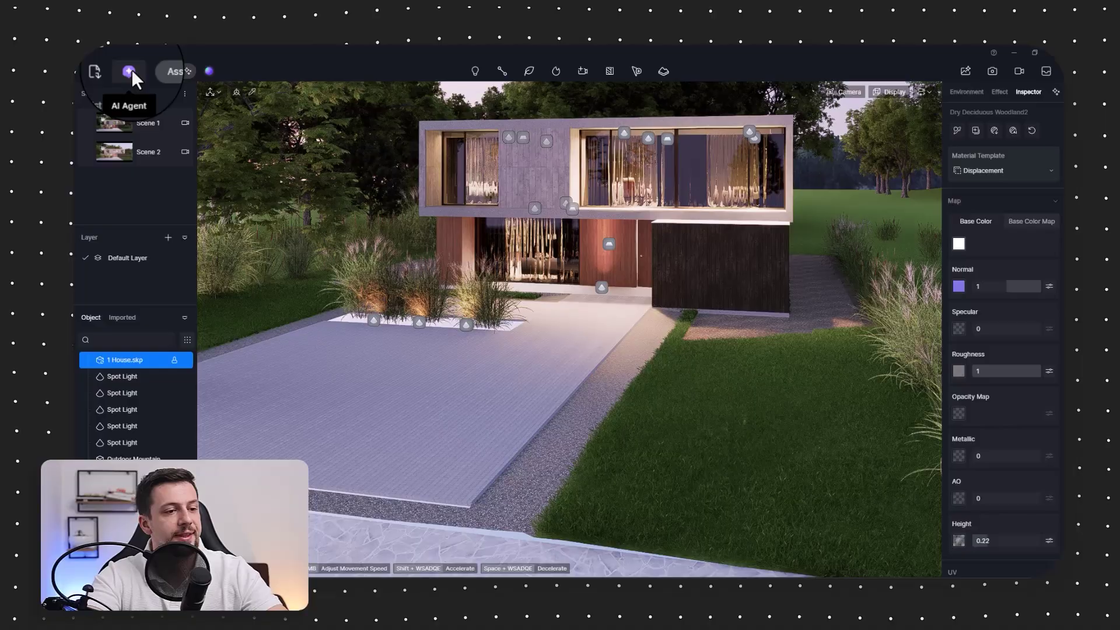
Open the AI Agent and load the Minimalist Floralless Garden suggestion into the prompt.
{"action": "left_click", "coordinate": [131, 70]}
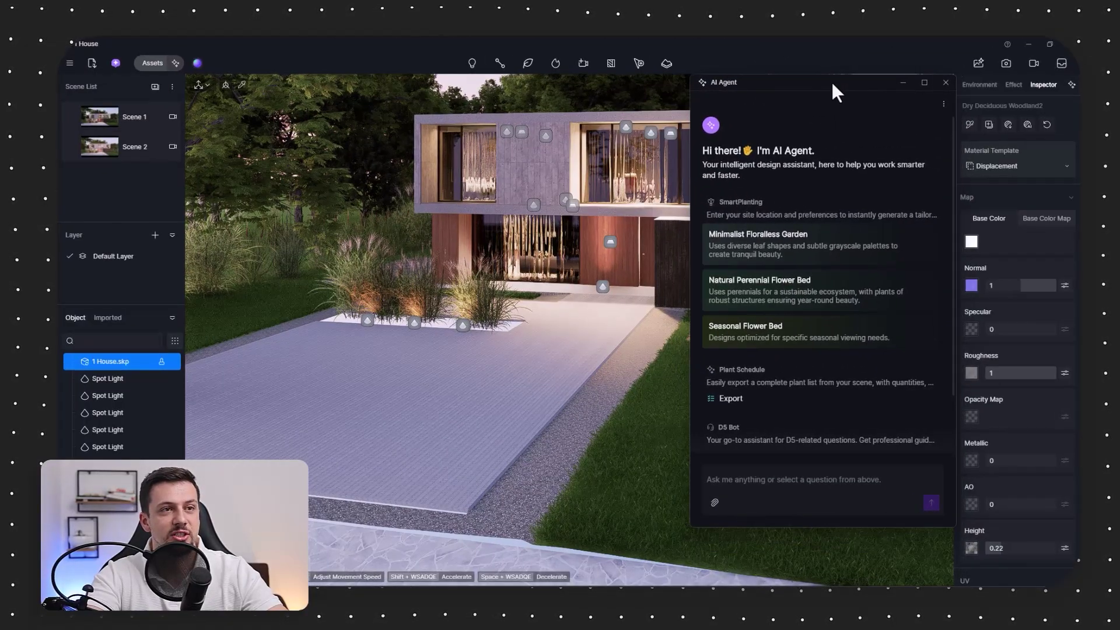
{"action": "left_click_drag", "start_coordinate": [833, 83], "coordinate": [828, 80]}
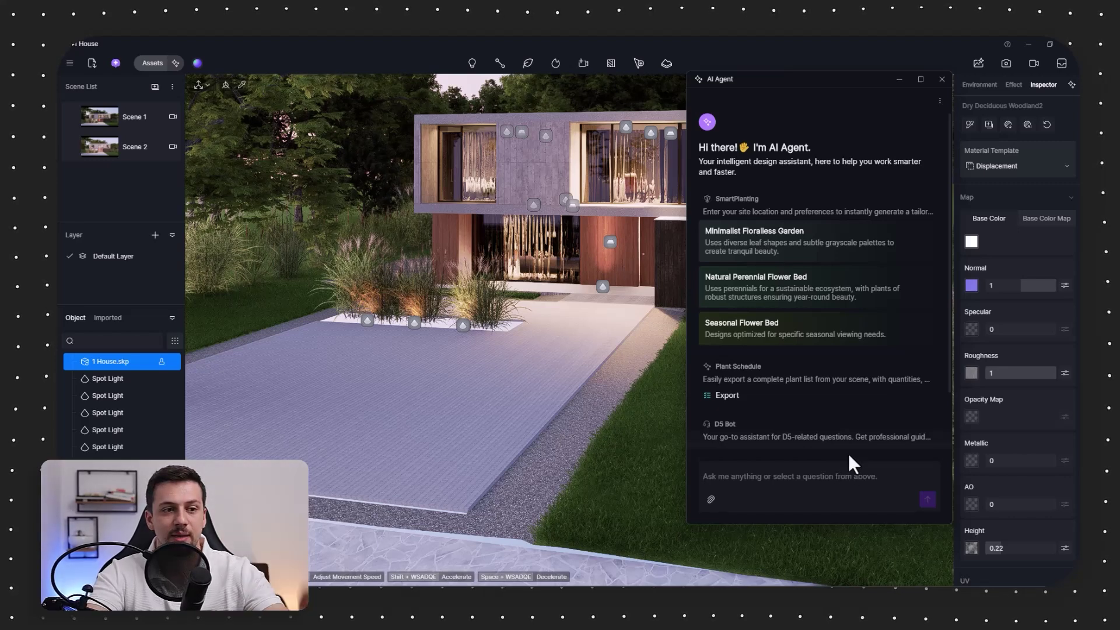
{"action": "left_click", "coordinate": [811, 250]}
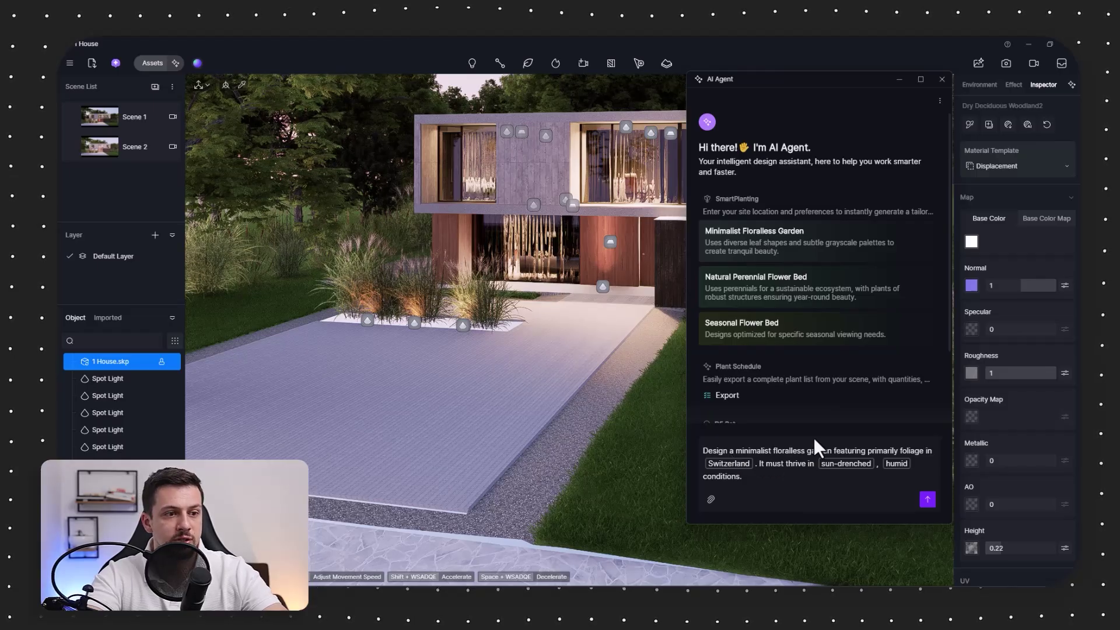
Replace Switzerland with Canada, add 'continental climate' to the prompt, and send it.
{"action": "left_click", "coordinate": [744, 464]}
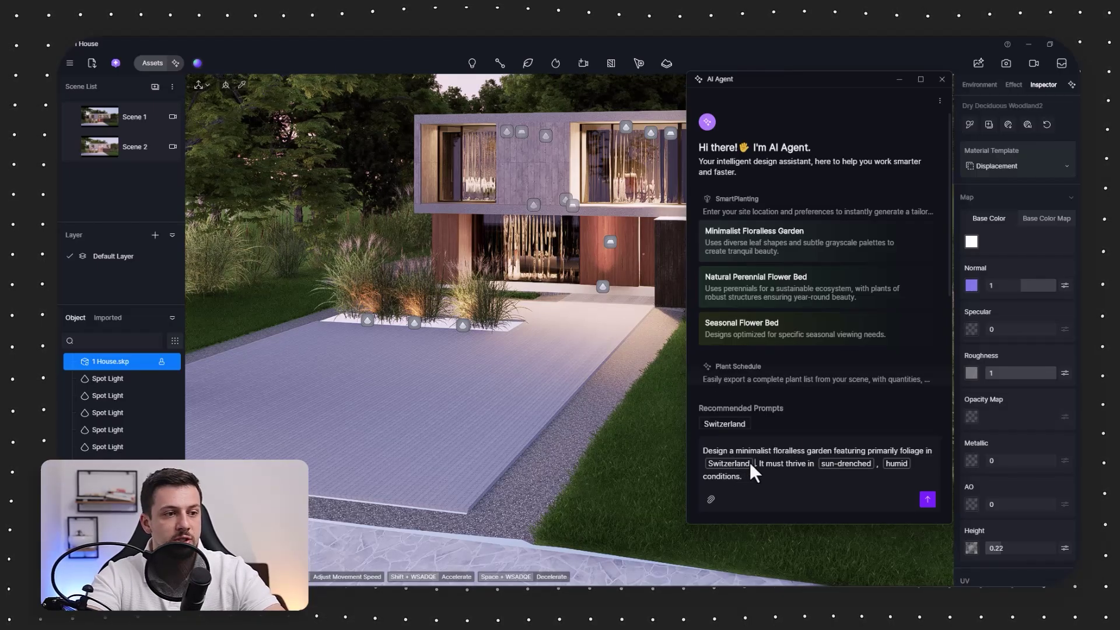
{"action": "key", "text": "BackSpace"}
{"action": "key", "text": "BackSpace"}
{"action": "key", "text": "BackSpace"}
{"action": "key", "text": "BackSpace"}
{"action": "key", "text": "BackSpace"}
{"action": "key", "text": "BackSpace"}
{"action": "key", "text": "BackSpace"}
{"action": "key", "text": "BackSpace"}
{"action": "key", "text": "BackSpace"}
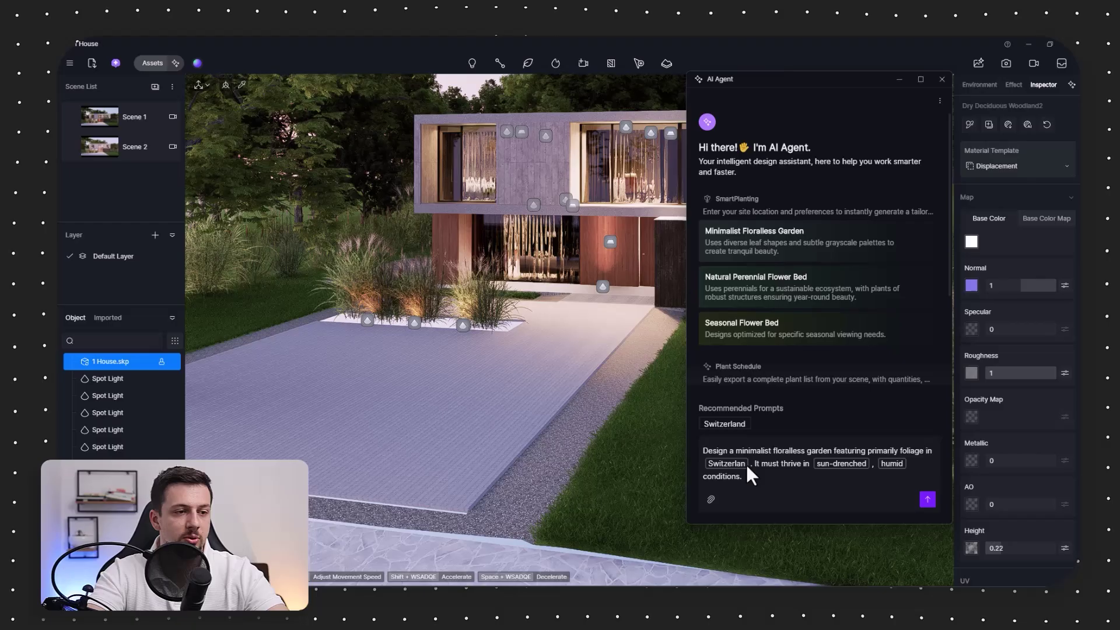
{"action": "key", "text": "BackSpace"}
{"action": "key", "text": "BackSpace"}
{"action": "type", "text": "Canada"}
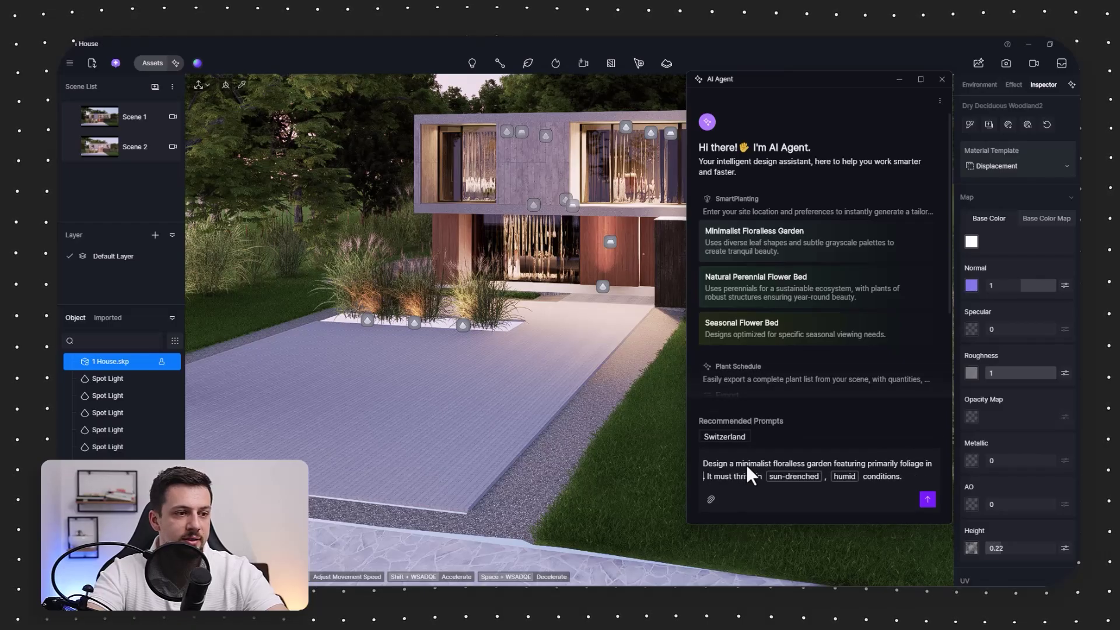
{"action": "left_click", "coordinate": [891, 475]}
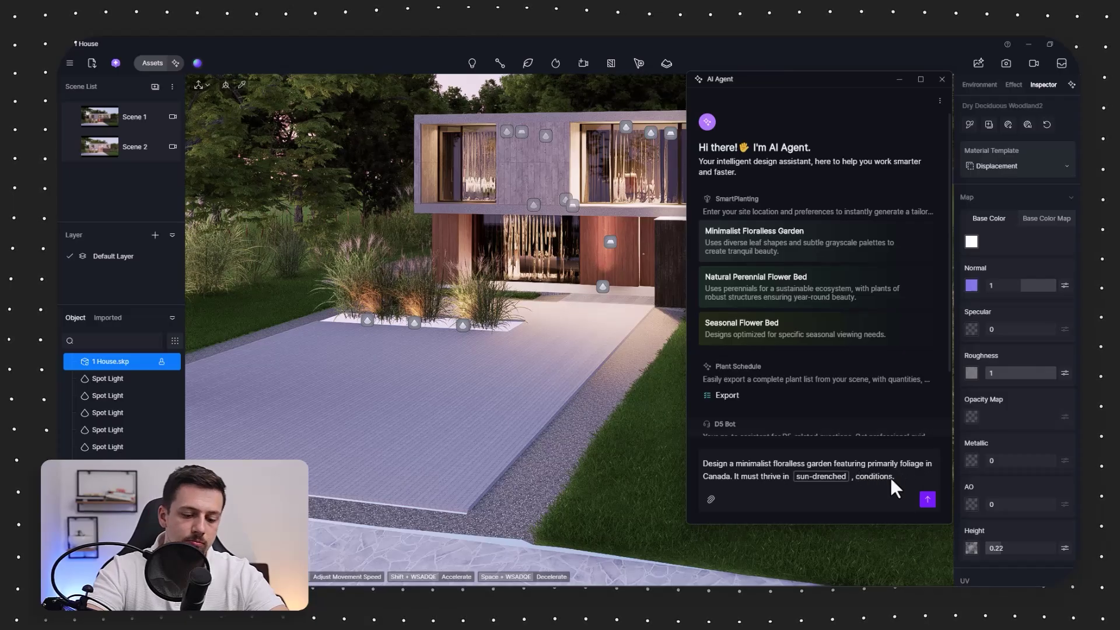
{"action": "type", "text": "cont"}
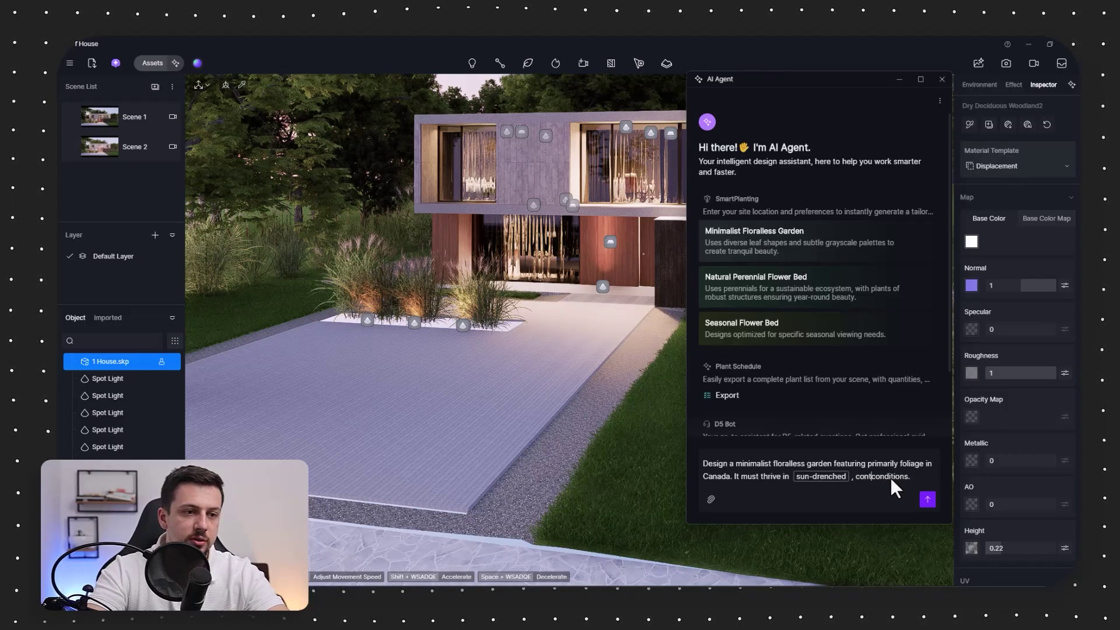
{"action": "type", "text": "inental climate"}
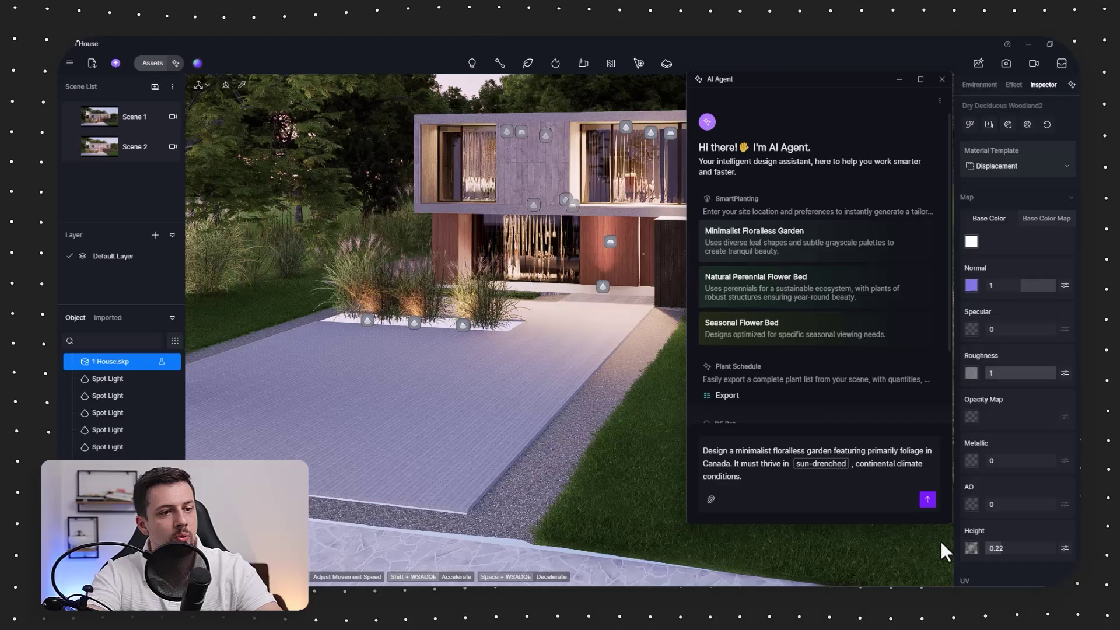
{"action": "left_click", "coordinate": [928, 499]}
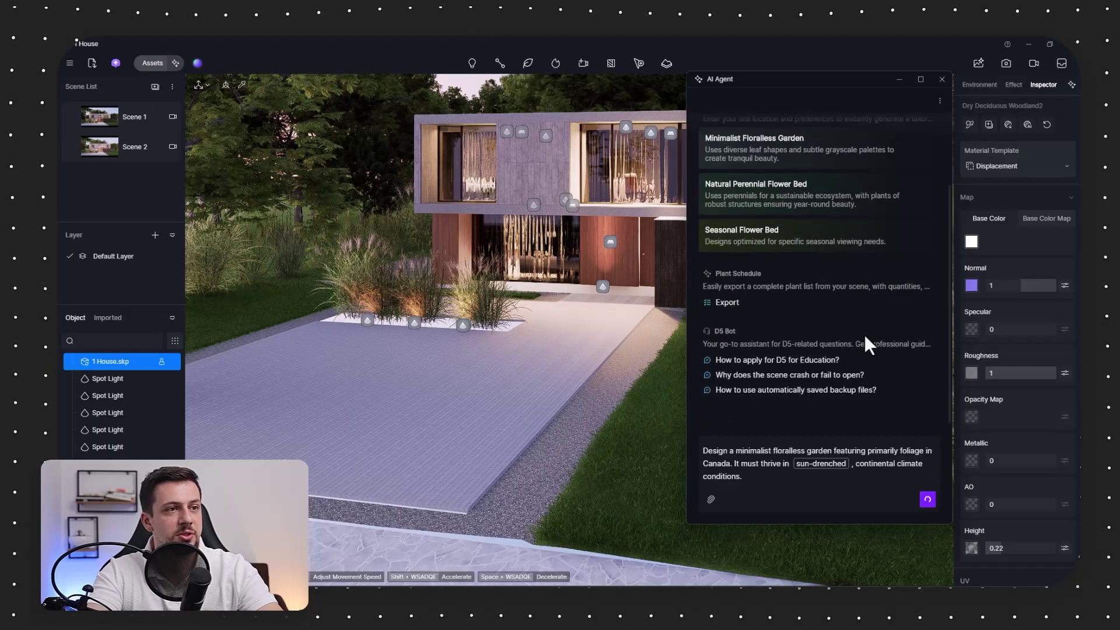
Auto-scatter the suggested plants over the lawn and gravel surfaces and create the scatter area.
{"action": "mouse_move", "coordinate": [773, 72]}
{"action": "left_mouse_down"}
{"action": "mouse_move", "coordinate": [780, 87]}
{"action": "mouse_move", "coordinate": [790, 72]}
{"action": "mouse_move", "coordinate": [762, 75]}
{"action": "left_mouse_up"}
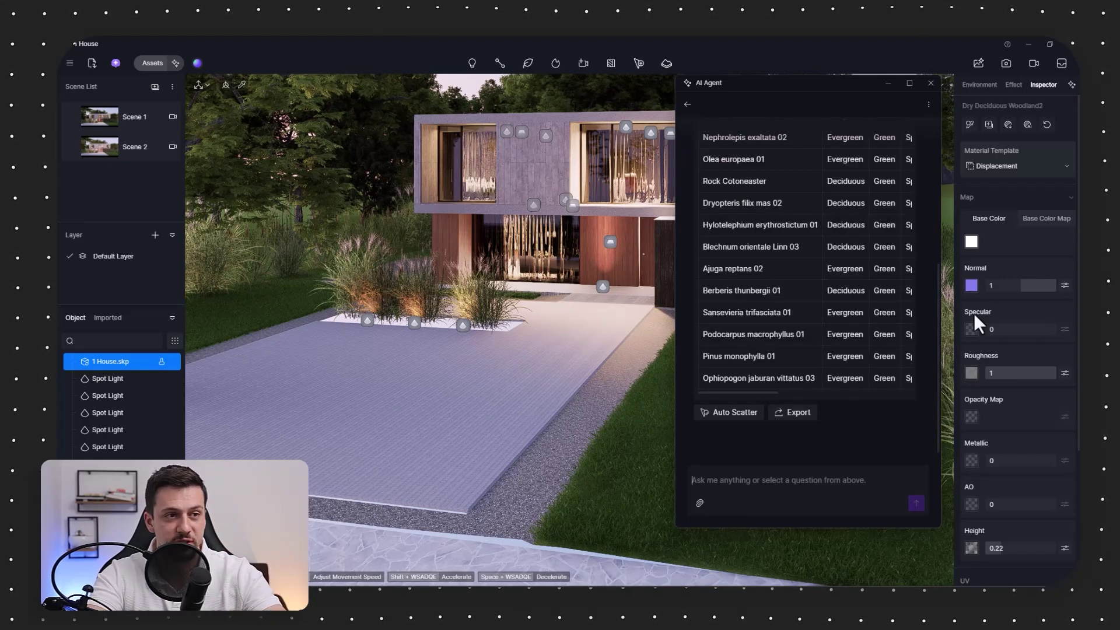
{"action": "left_click_drag", "start_coordinate": [752, 83], "coordinate": [821, 95]}
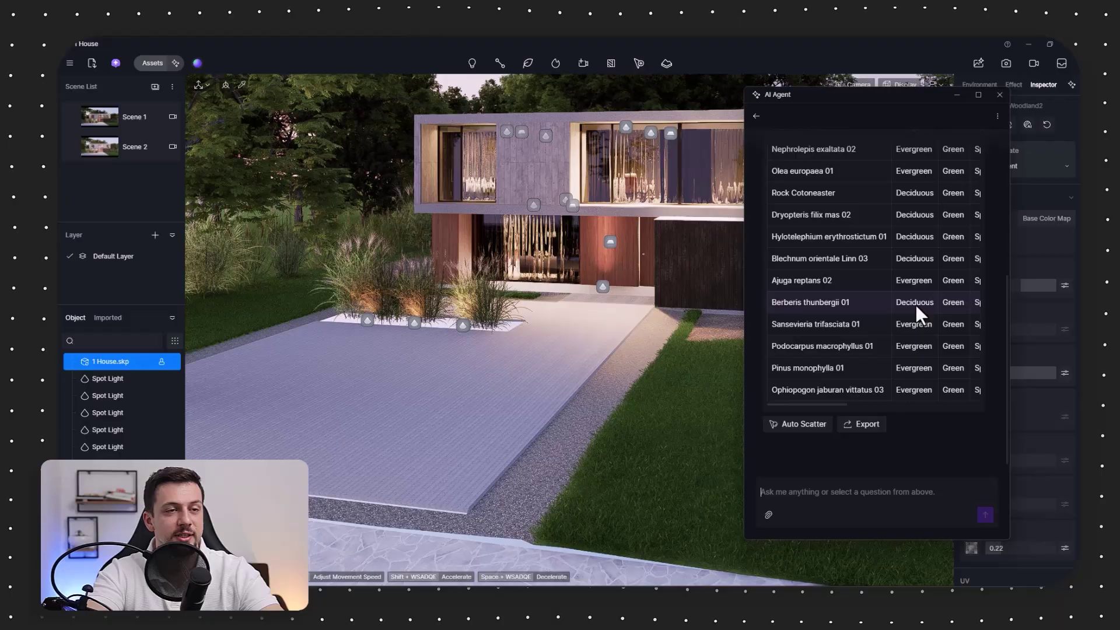
{"action": "scroll", "coordinate": [916, 306], "scroll_direction": "up", "scroll_amount": 3}
{"action": "scroll", "coordinate": [916, 304], "scroll_direction": "down", "scroll_amount": 3}
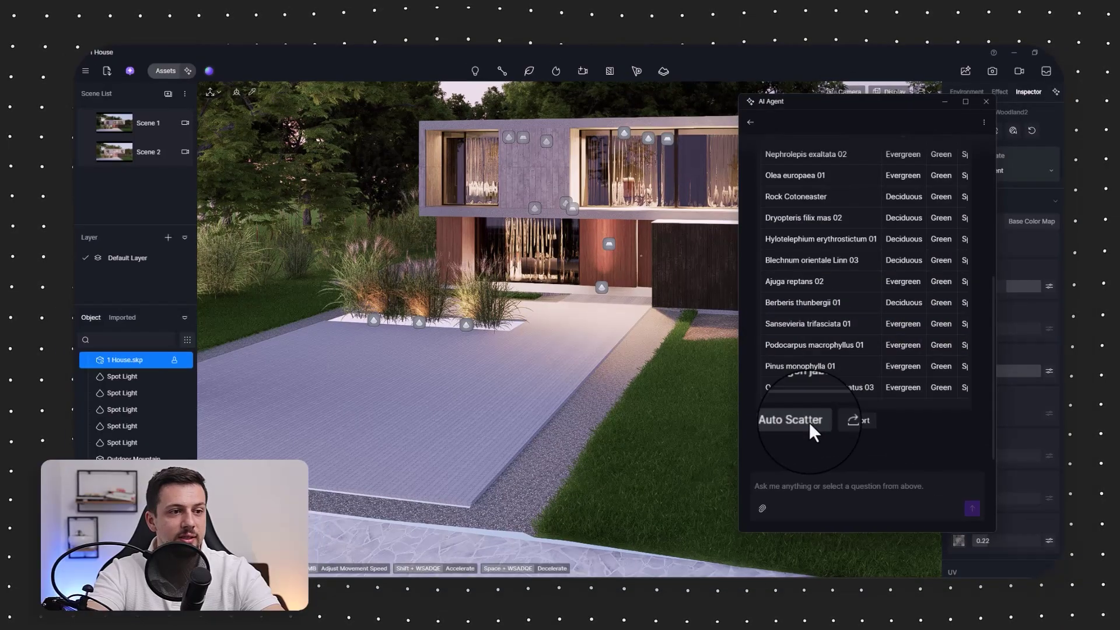
{"action": "left_click", "coordinate": [810, 422]}
{"action": "left_click_drag", "start_coordinate": [852, 102], "coordinate": [870, 412]}
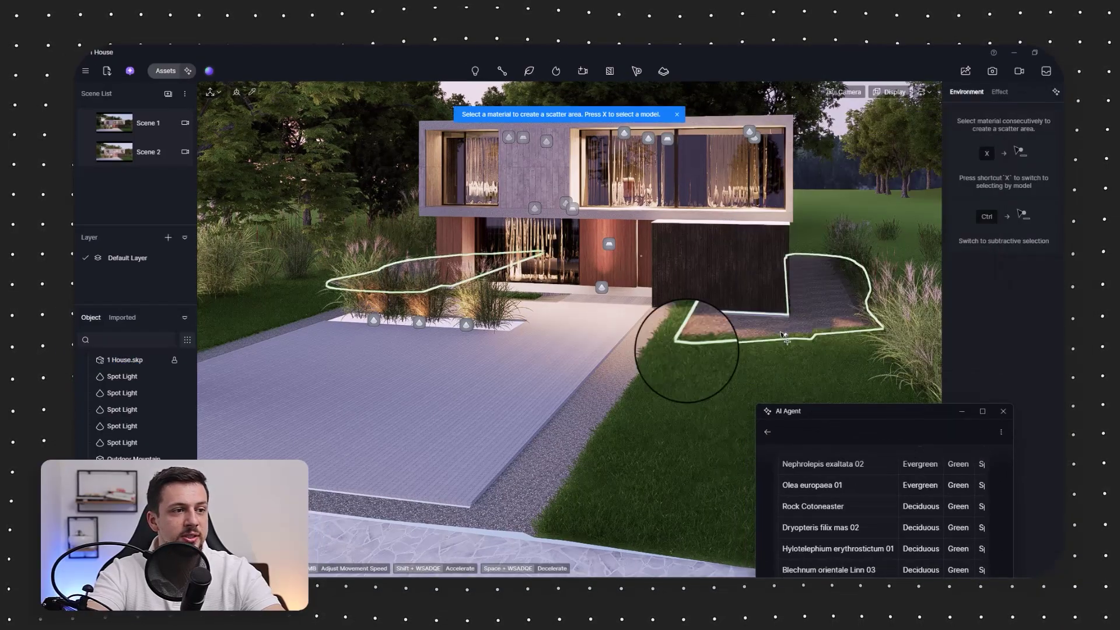
{"action": "left_click", "coordinate": [630, 356]}
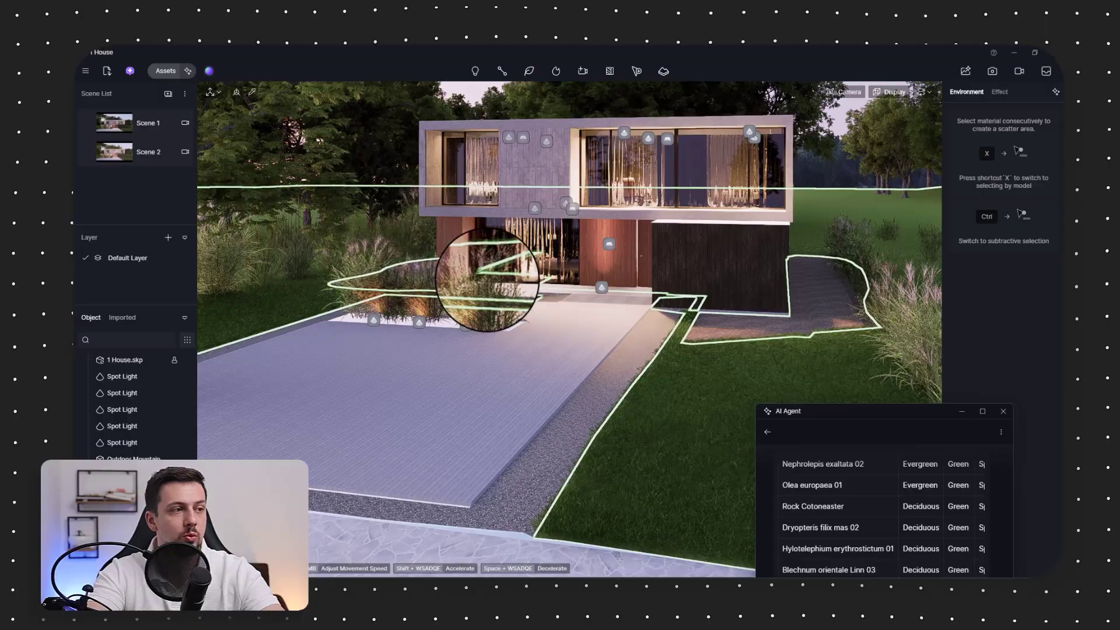
{"action": "left_click", "coordinate": [829, 301]}
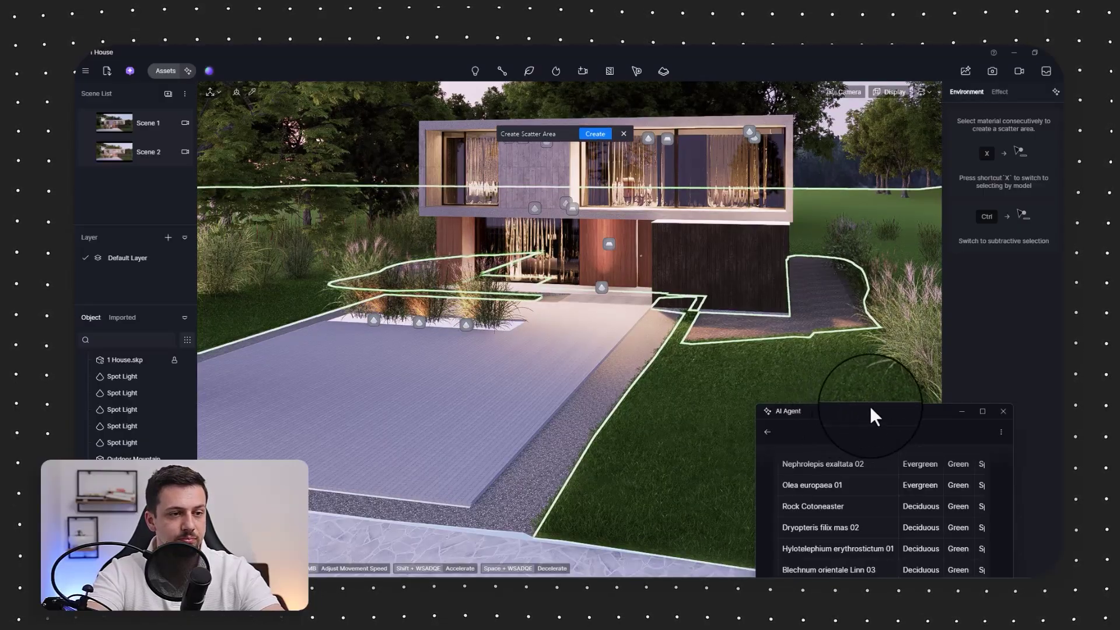
{"action": "left_click_drag", "start_coordinate": [870, 407], "coordinate": [379, 242]}
{"action": "left_click", "coordinate": [594, 133]}
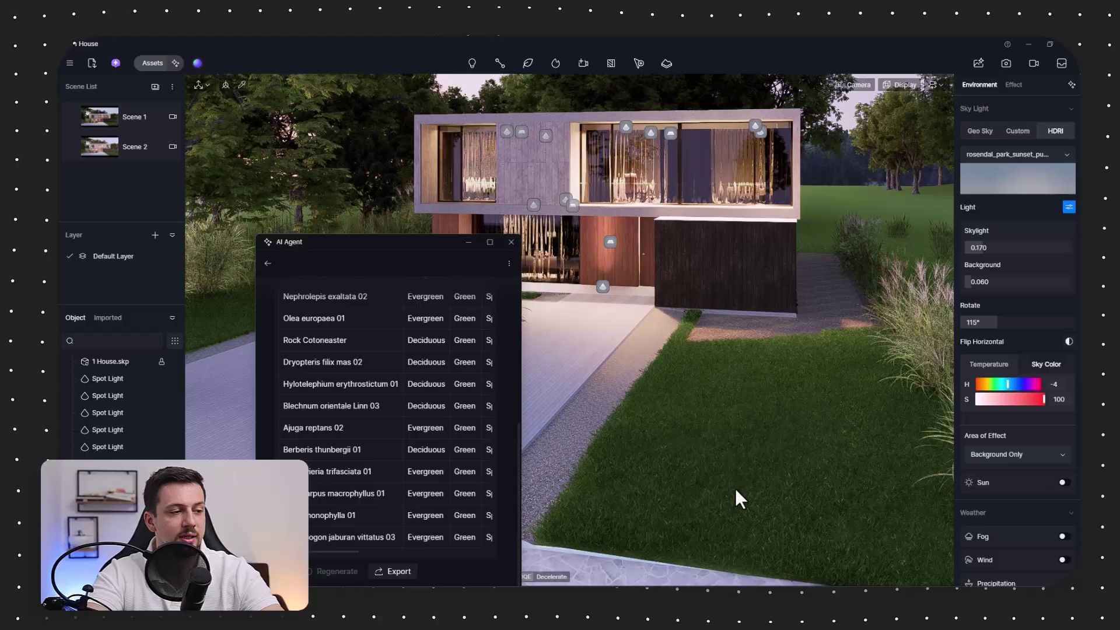
{"action": "left_click_drag", "start_coordinate": [352, 248], "coordinate": [338, 133]}
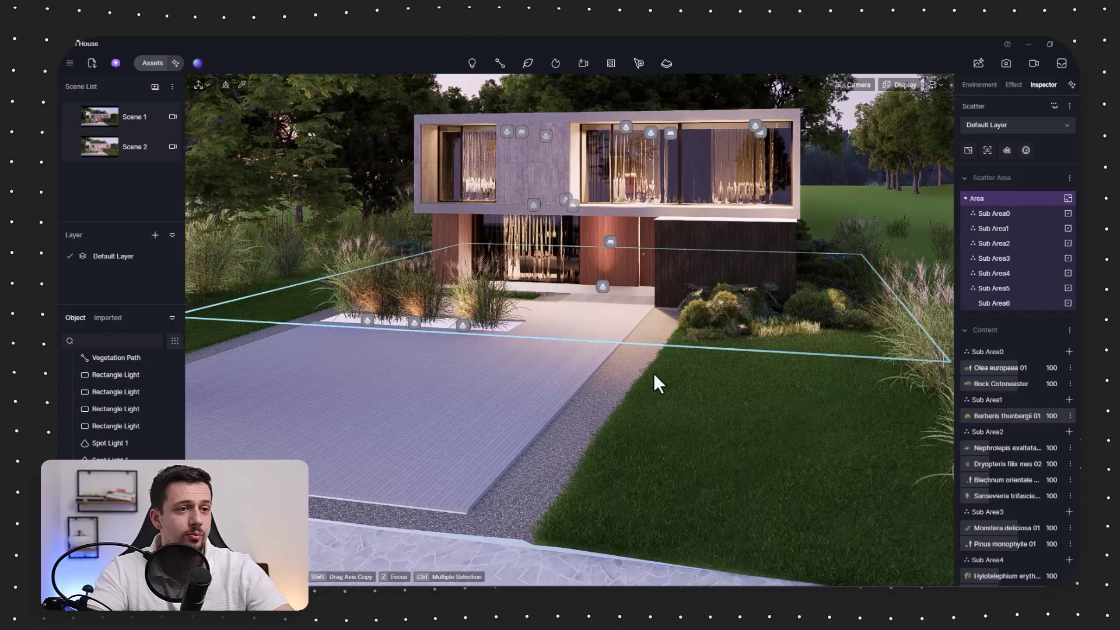
Fly around the garage and front lawn to inspect the new planting.
{"action": "right_click_drag", "start_coordinate": [655, 380], "coordinate": [607, 401]}
{"action": "key", "text": "w"}
{"action": "key", "text": "d"}
{"action": "key", "text": "w"}
{"action": "key", "text": "d"}
{"action": "key", "text": "d"}
{"action": "key", "text": "d"}
{"action": "key", "text": "w"}
{"action": "key", "text": "s"}
{"action": "key", "text": "a"}
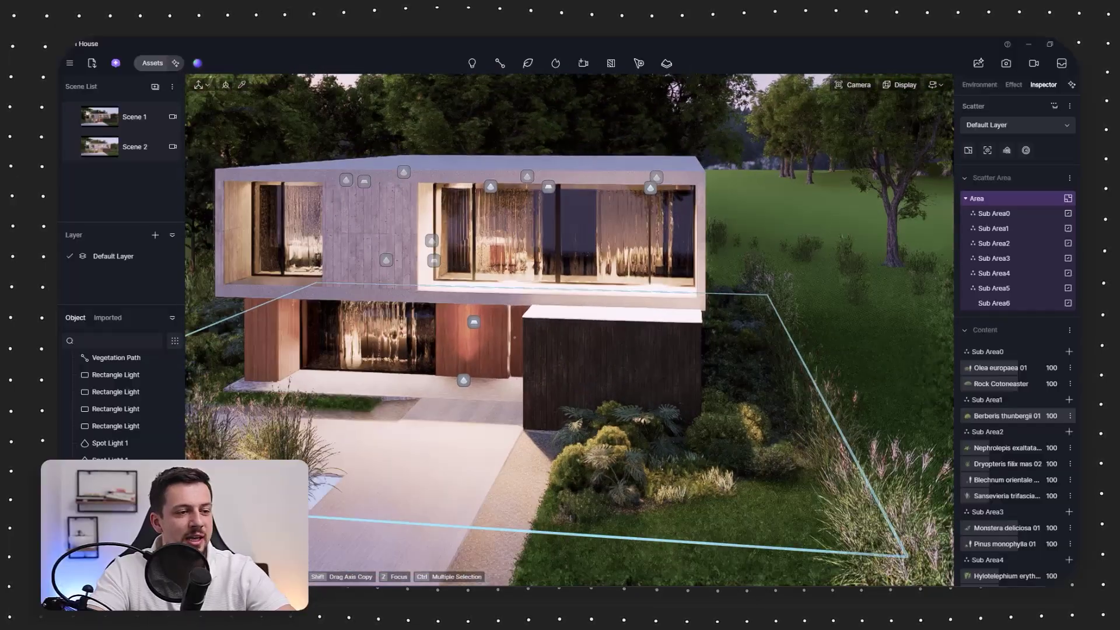
{"action": "key", "text": "s"}
{"action": "key", "text": "s"}
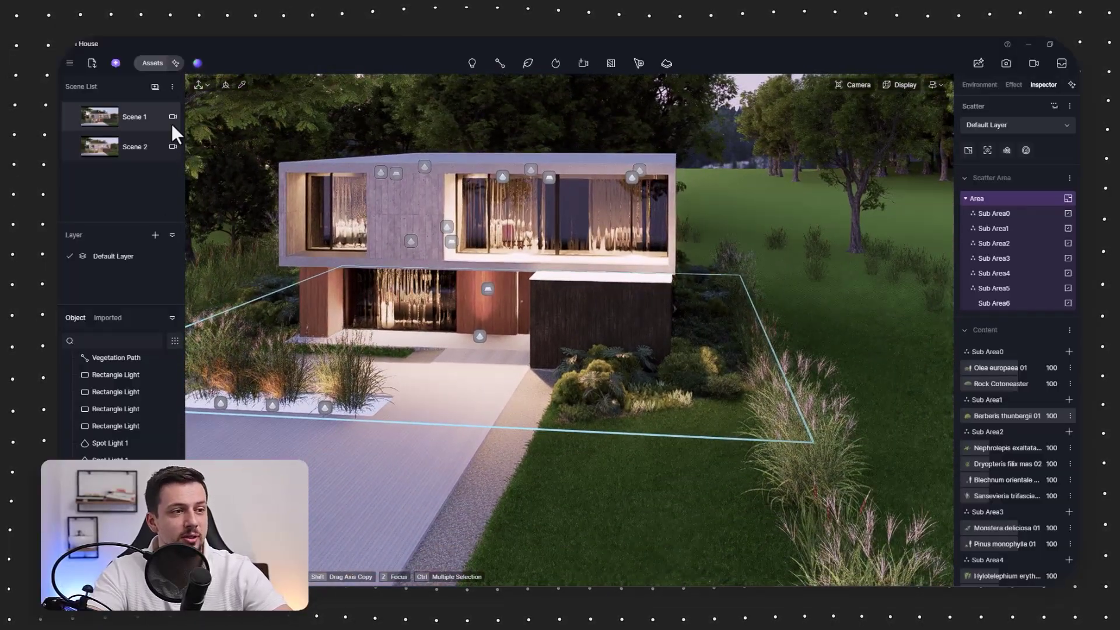
Reopen and widen the AI Agent window, then export its plant table as SmartPlanting.xlsx.
{"action": "left_click", "coordinate": [116, 62]}
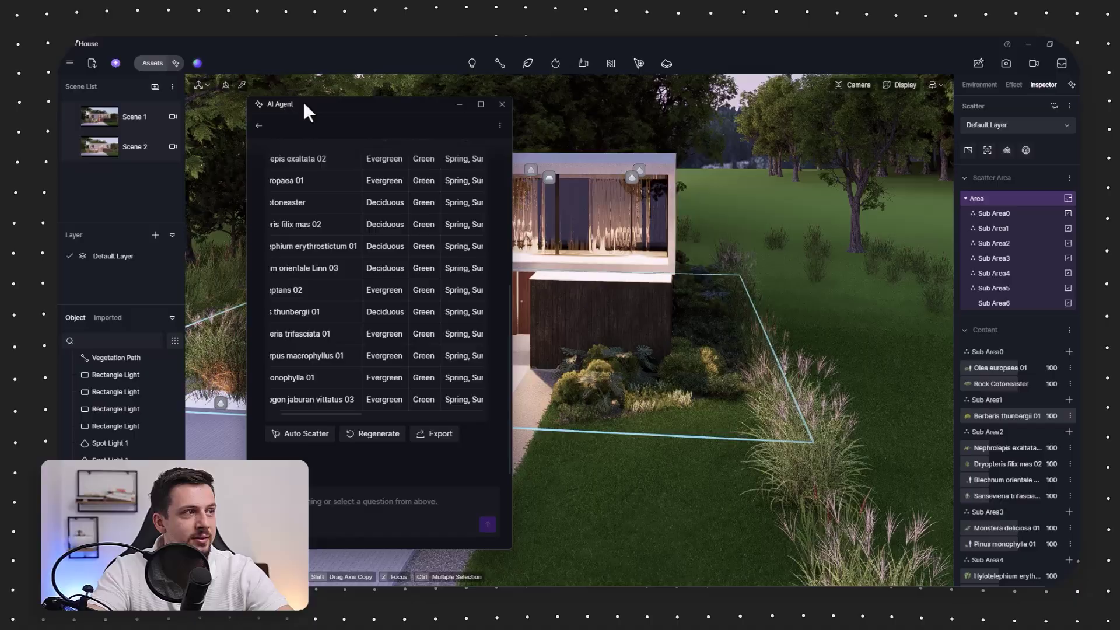
{"action": "left_click_drag", "start_coordinate": [302, 100], "coordinate": [600, 117]}
{"action": "left_click_drag", "start_coordinate": [796, 283], "coordinate": [895, 285]}
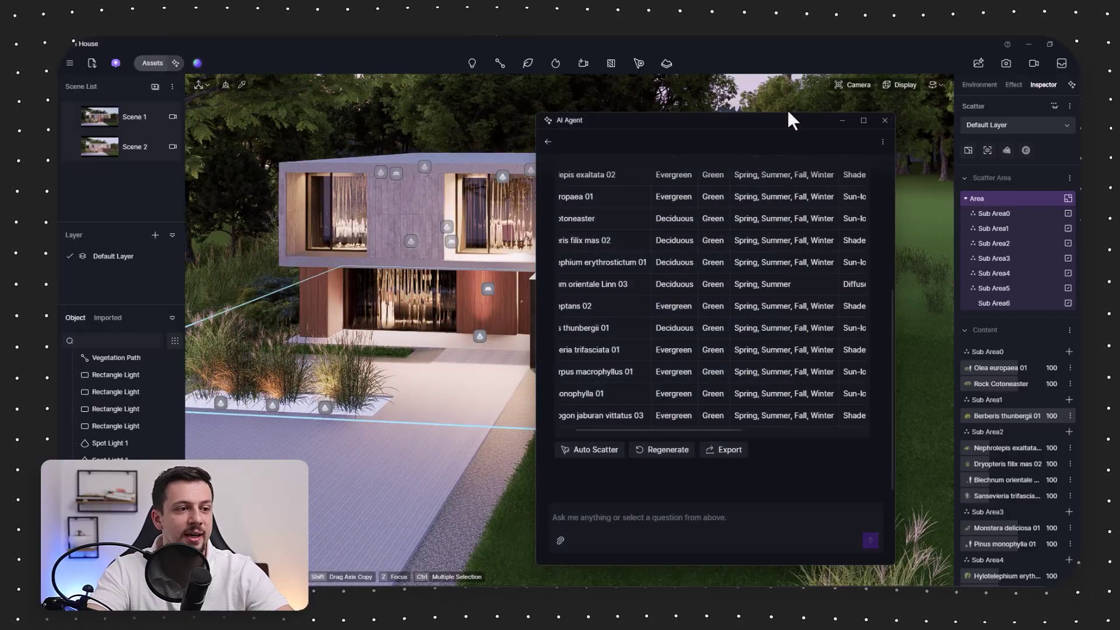
{"action": "left_click_drag", "start_coordinate": [788, 112], "coordinate": [786, 84]}
{"action": "left_click_drag", "start_coordinate": [645, 403], "coordinate": [556, 403]}
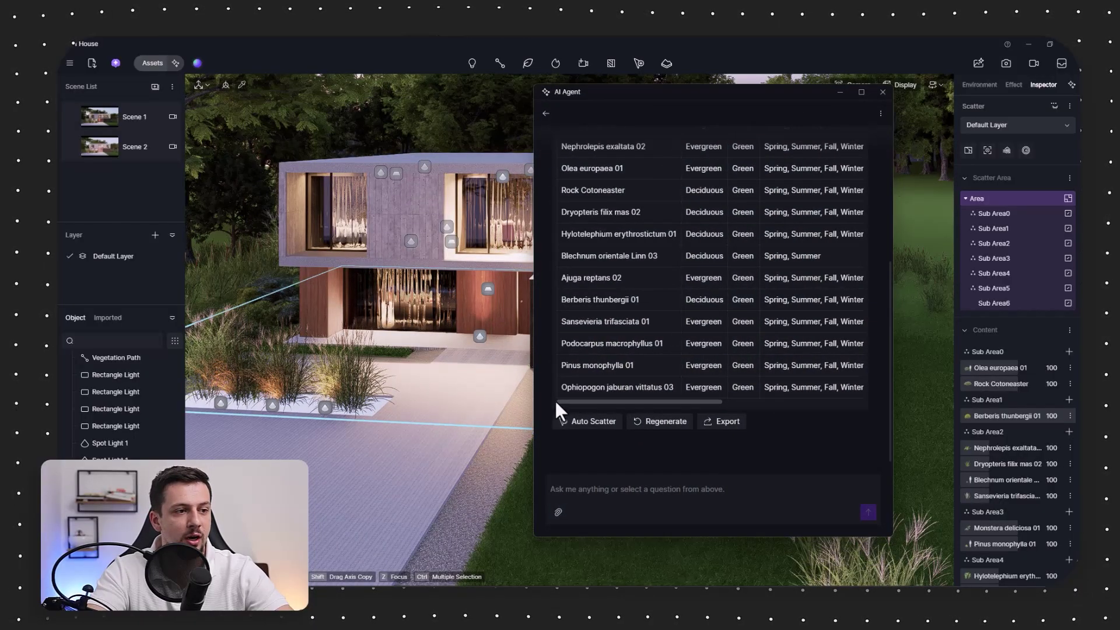
{"action": "scroll", "coordinate": [748, 328], "scroll_direction": "up", "scroll_amount": 1}
{"action": "left_click", "coordinate": [723, 453]}
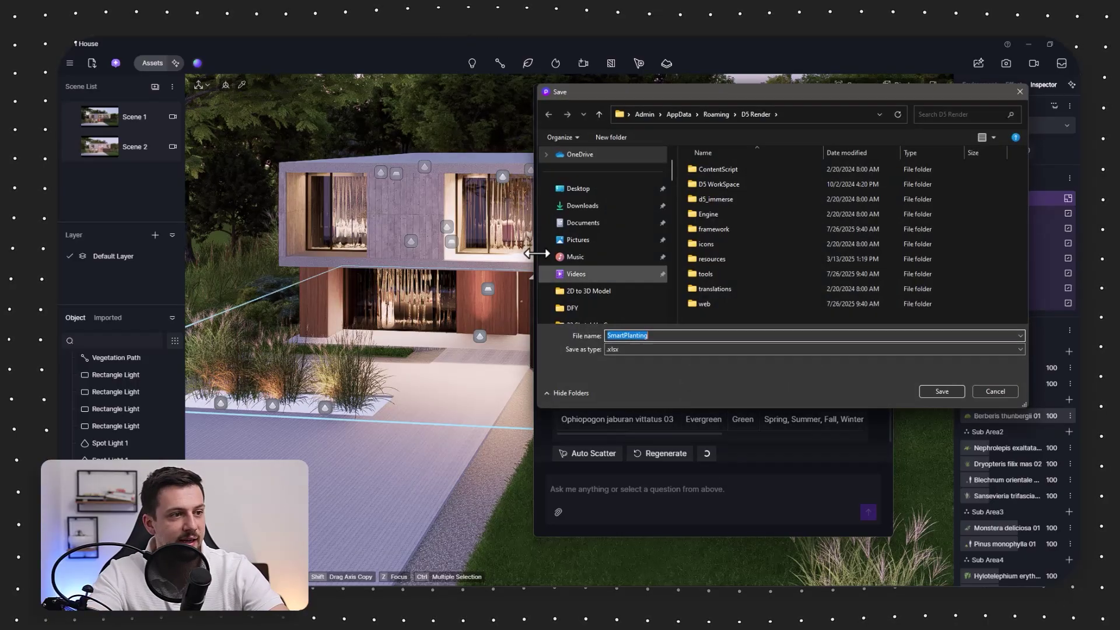
Widen columns A, C and D of SmartPlanting.xlsx, then restore and close the Excel window.
{"action": "left_click_drag", "start_coordinate": [686, 98], "coordinate": [700, 102]}
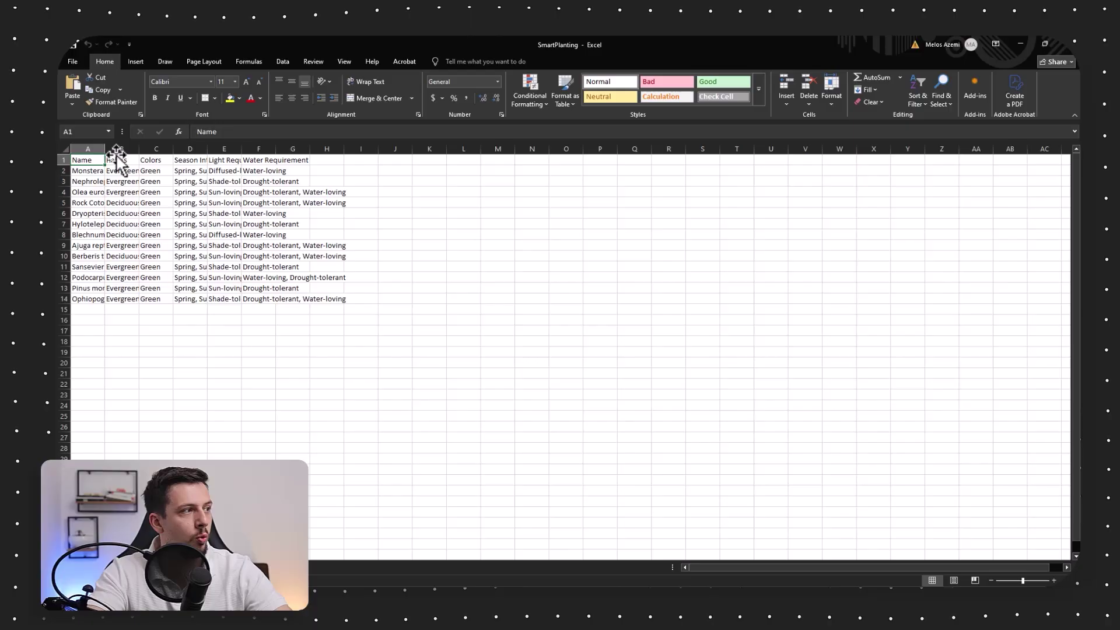
{"action": "left_click_drag", "start_coordinate": [105, 150], "coordinate": [358, 176]}
{"action": "left_click_drag", "start_coordinate": [397, 143], "coordinate": [458, 151]}
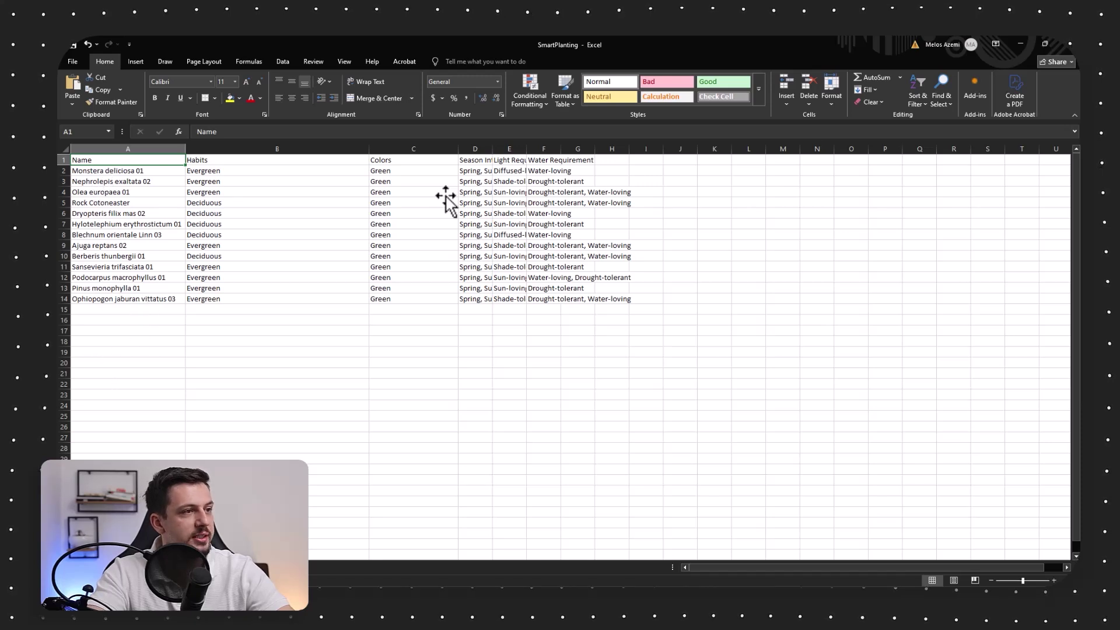
{"action": "left_click_drag", "start_coordinate": [492, 146], "coordinate": [751, 199]}
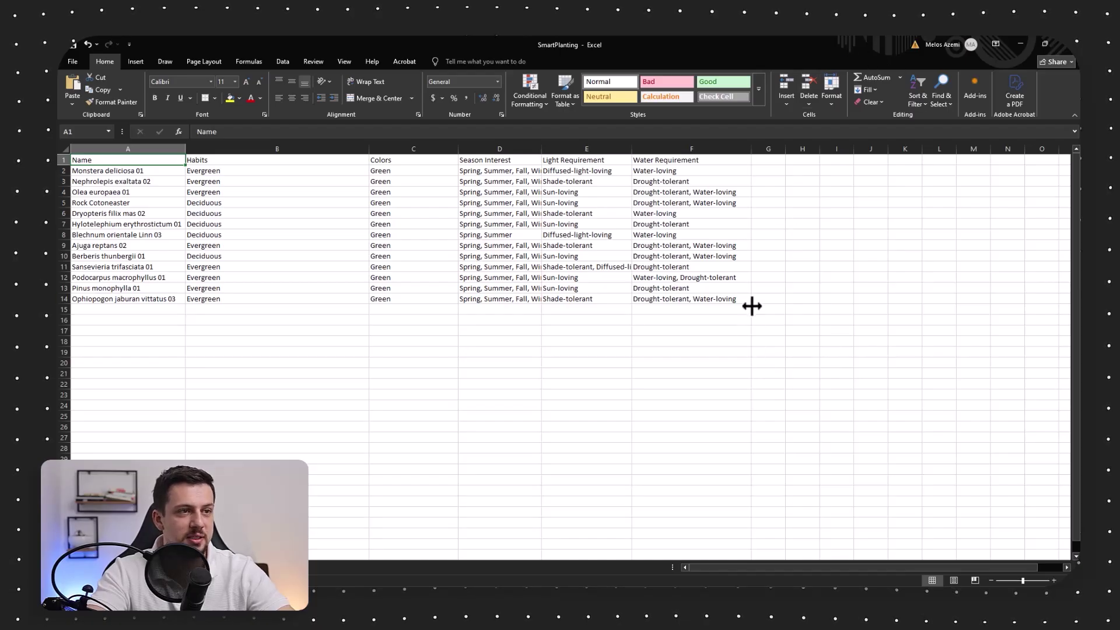
{"action": "double_click", "coordinate": [864, 38]}
{"action": "left_click", "coordinate": [960, 158]}
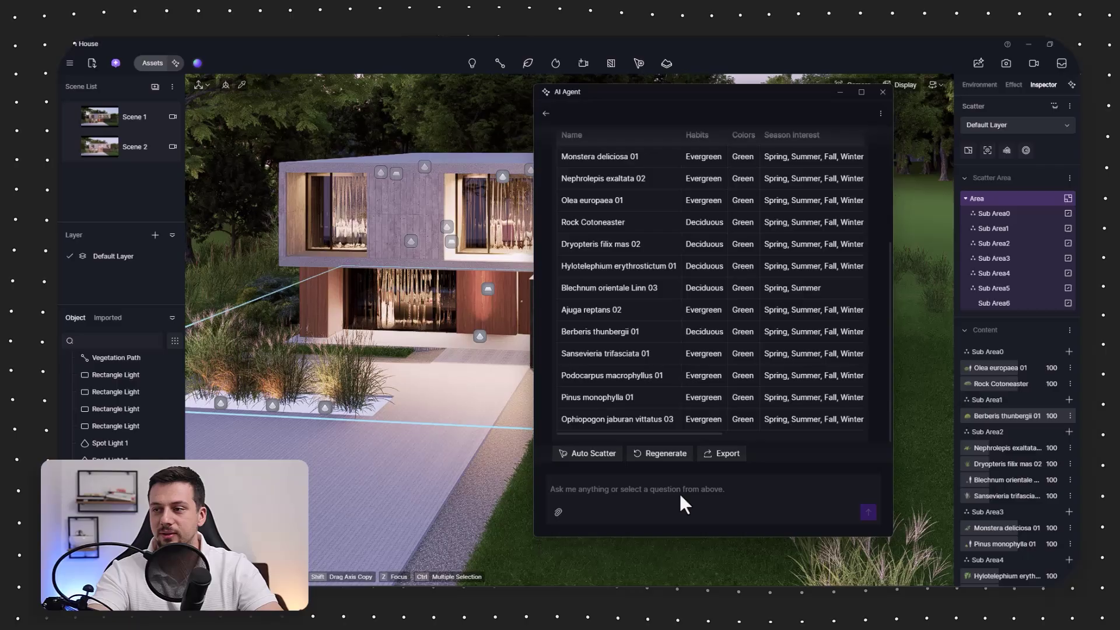
Ask the AI Agent 'how do I use the AI PBR MAterial snap' and read its reply.
{"action": "scroll", "coordinate": [729, 423], "scroll_direction": "down", "scroll_amount": 1}
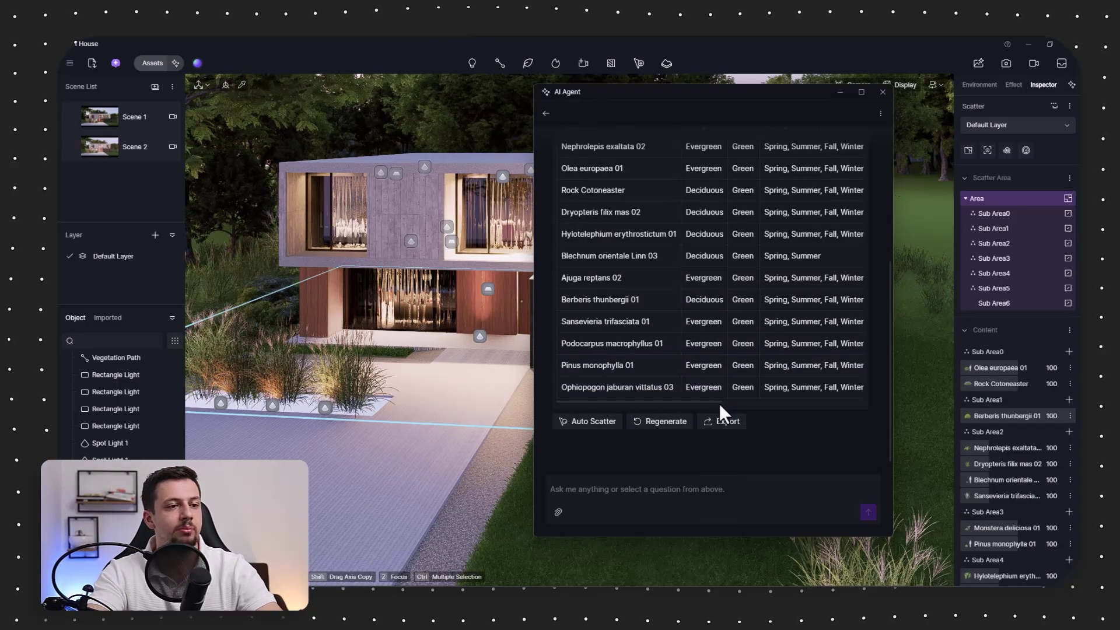
{"action": "scroll", "coordinate": [829, 432], "scroll_direction": "up", "scroll_amount": 4}
{"action": "scroll", "coordinate": [842, 441], "scroll_direction": "down", "scroll_amount": 4}
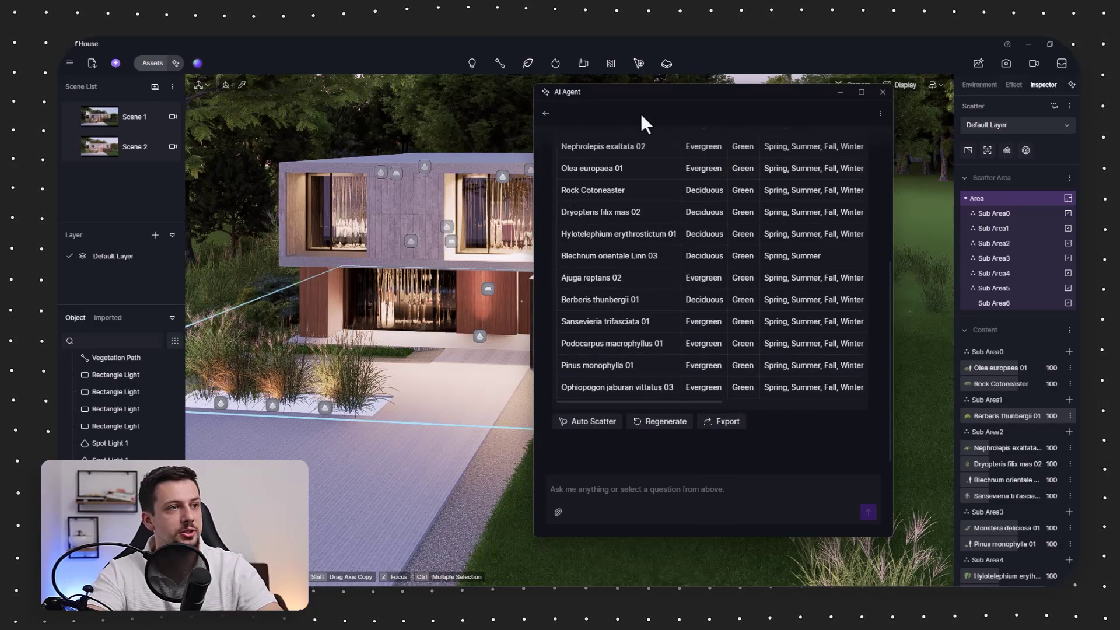
{"action": "left_click_drag", "start_coordinate": [641, 114], "coordinate": [762, 121]}
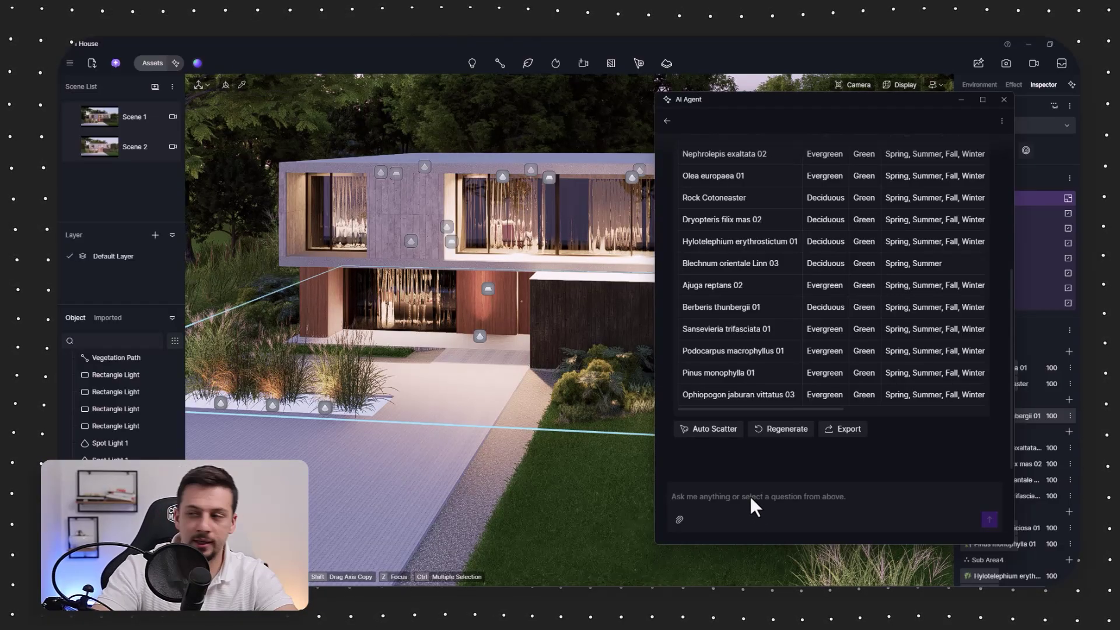
{"action": "type", "text": "how do I use the AI PBR"}
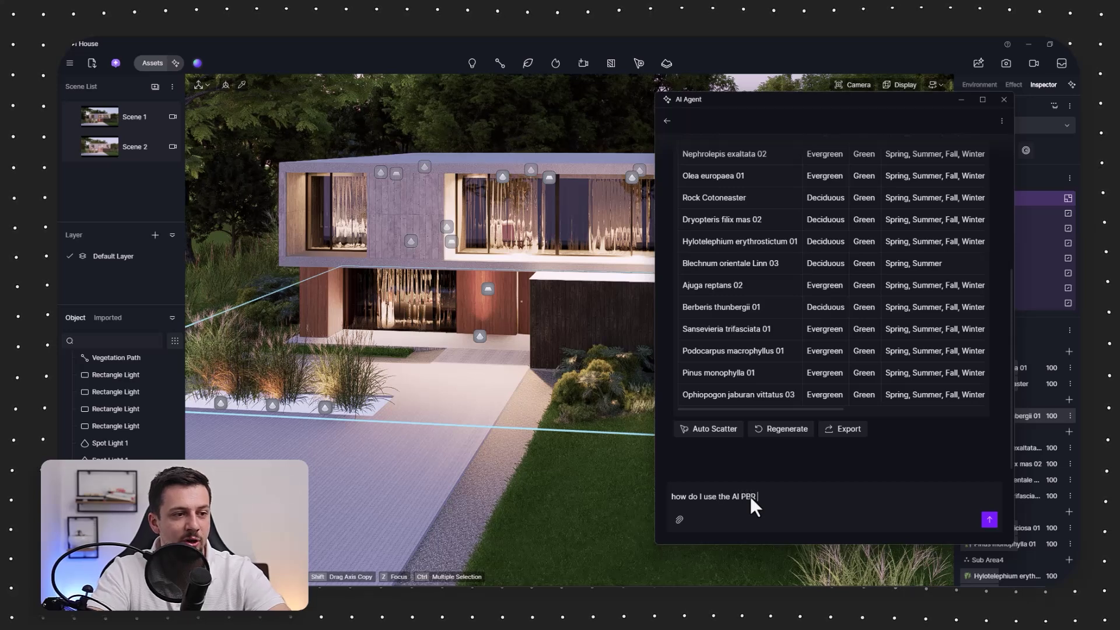
{"action": "type", "text": " MAterial snap"}
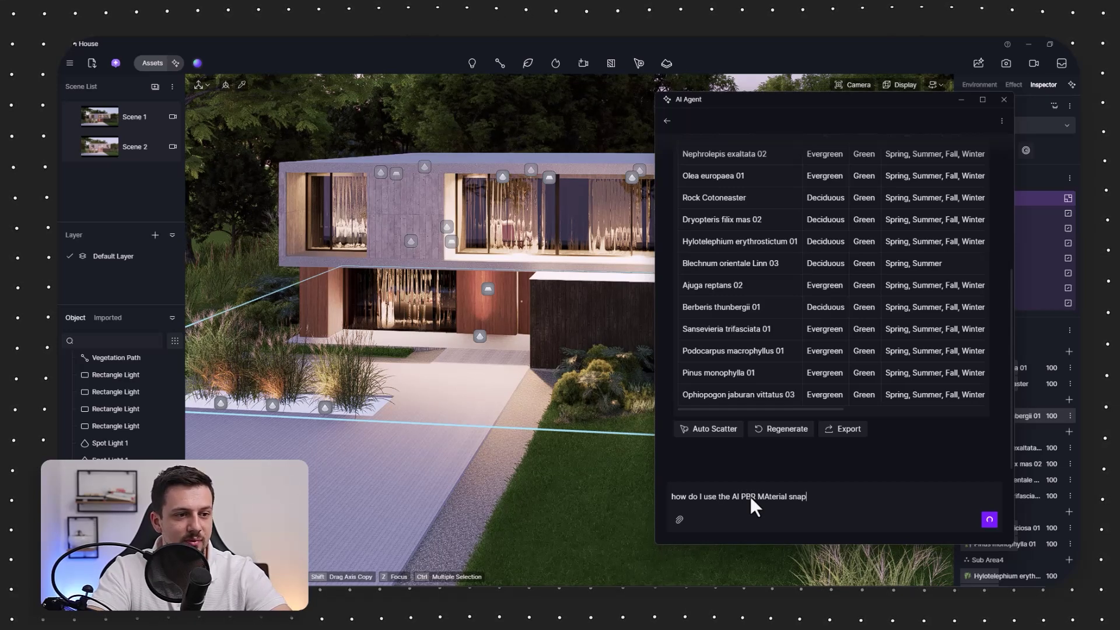
{"action": "key", "text": "Return"}
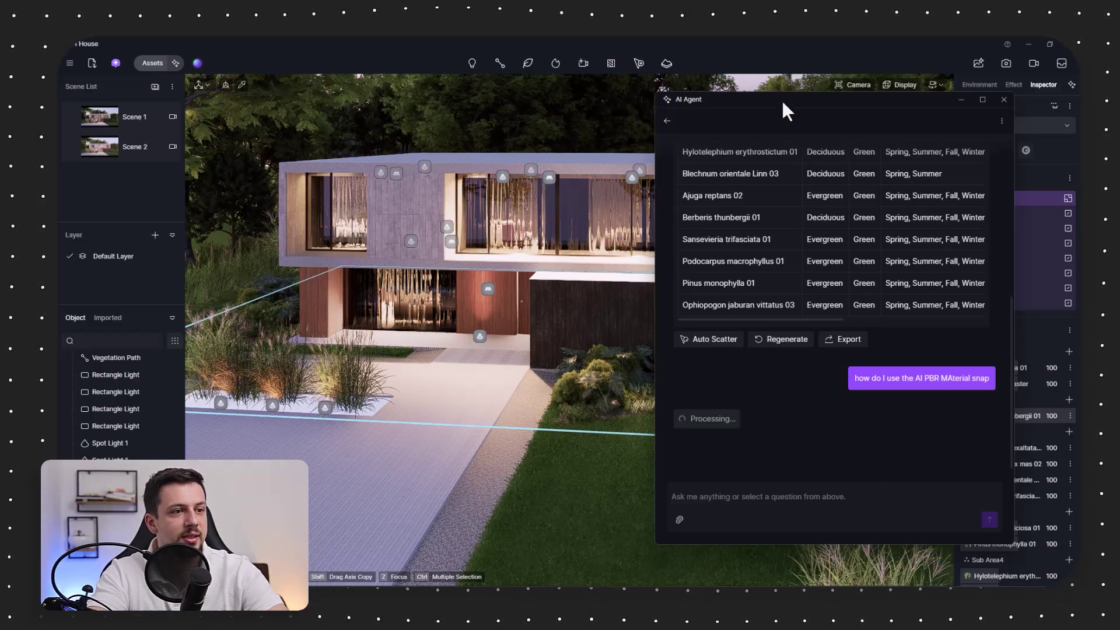
{"action": "left_click_drag", "start_coordinate": [784, 103], "coordinate": [758, 80]}
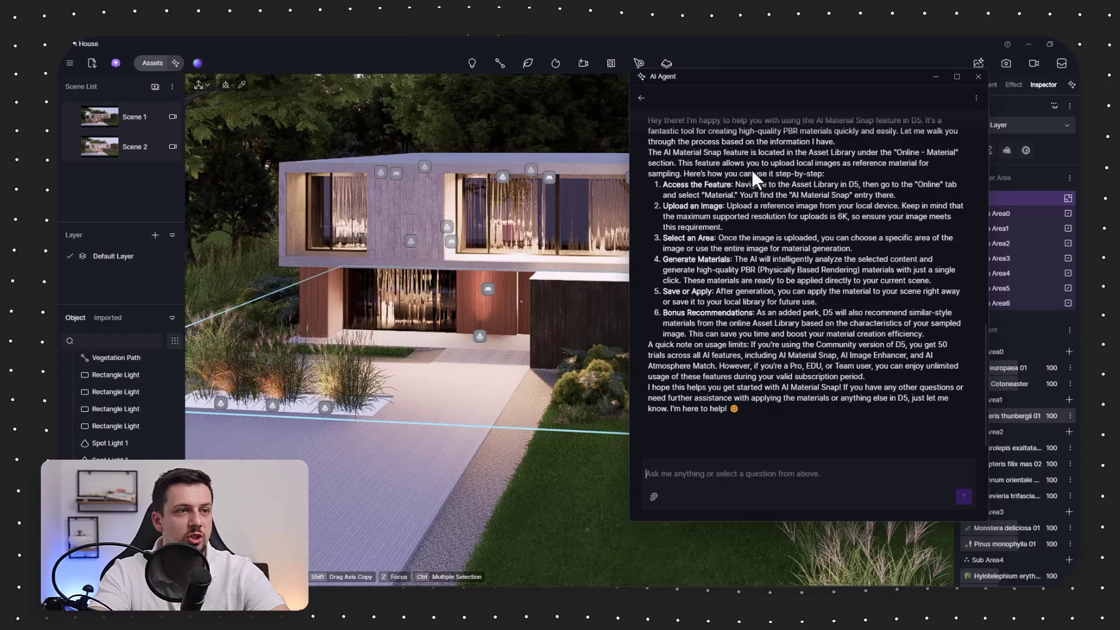
{"action": "scroll", "coordinate": [870, 241], "scroll_direction": "up", "scroll_amount": 4}
{"action": "scroll", "coordinate": [869, 240], "scroll_direction": "down", "scroll_amount": 4}
{"action": "left_click_drag", "start_coordinate": [921, 79], "coordinate": [816, 115]}
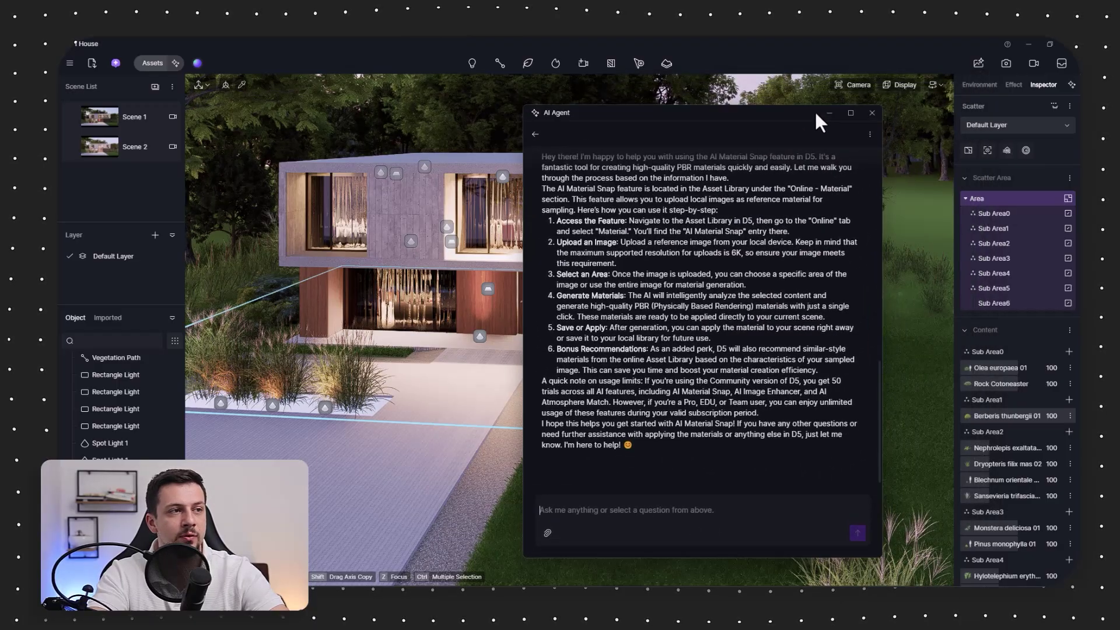
Close the AI Agent, open AI Material Snap from the asset library, and remove the kitchen reference image.
{"action": "left_click", "coordinate": [873, 113]}
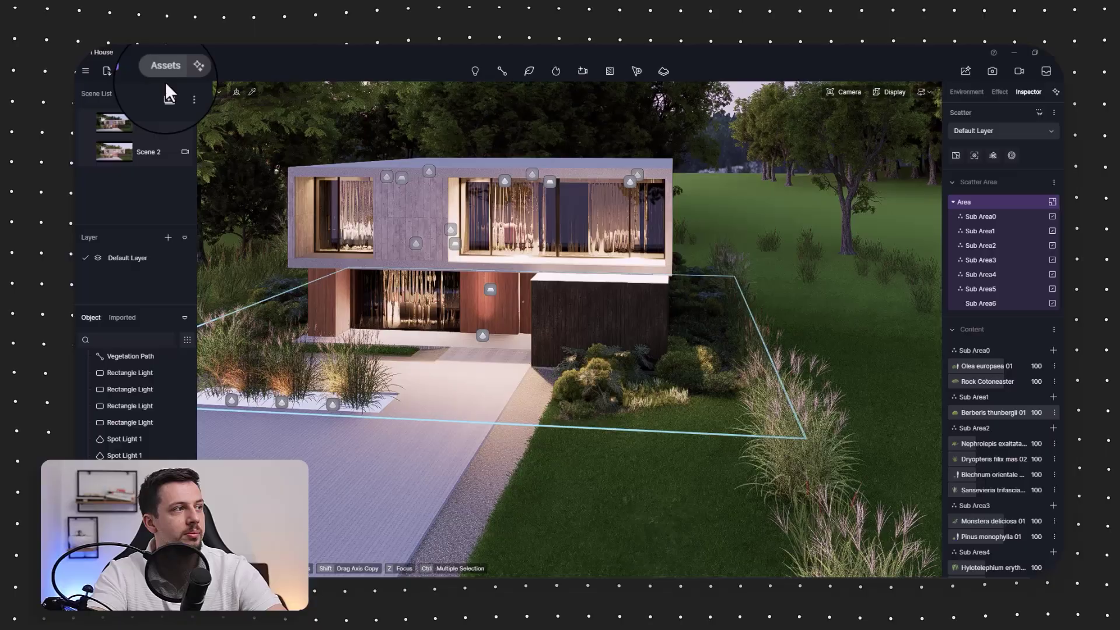
{"action": "left_click", "coordinate": [150, 72]}
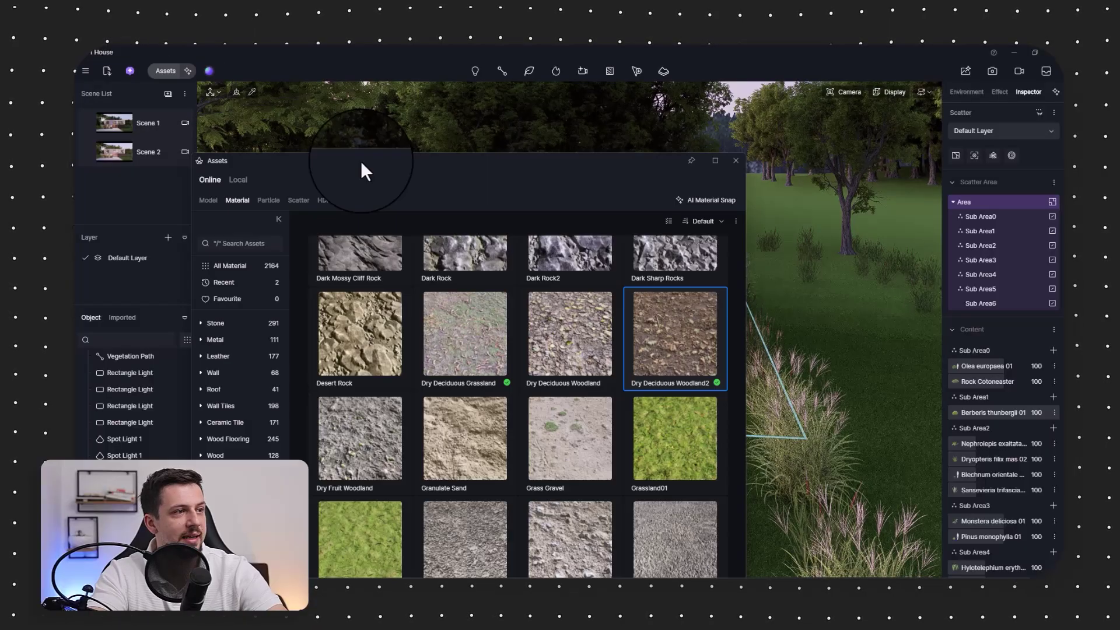
{"action": "left_click_drag", "start_coordinate": [529, 187], "coordinate": [632, 161]}
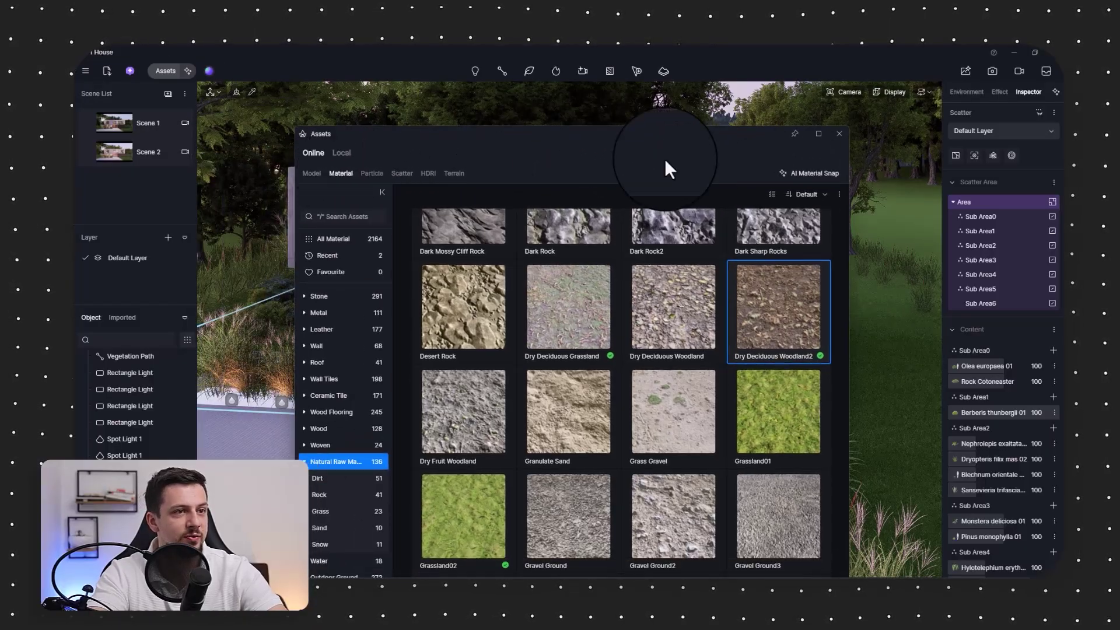
{"action": "left_click", "coordinate": [820, 171]}
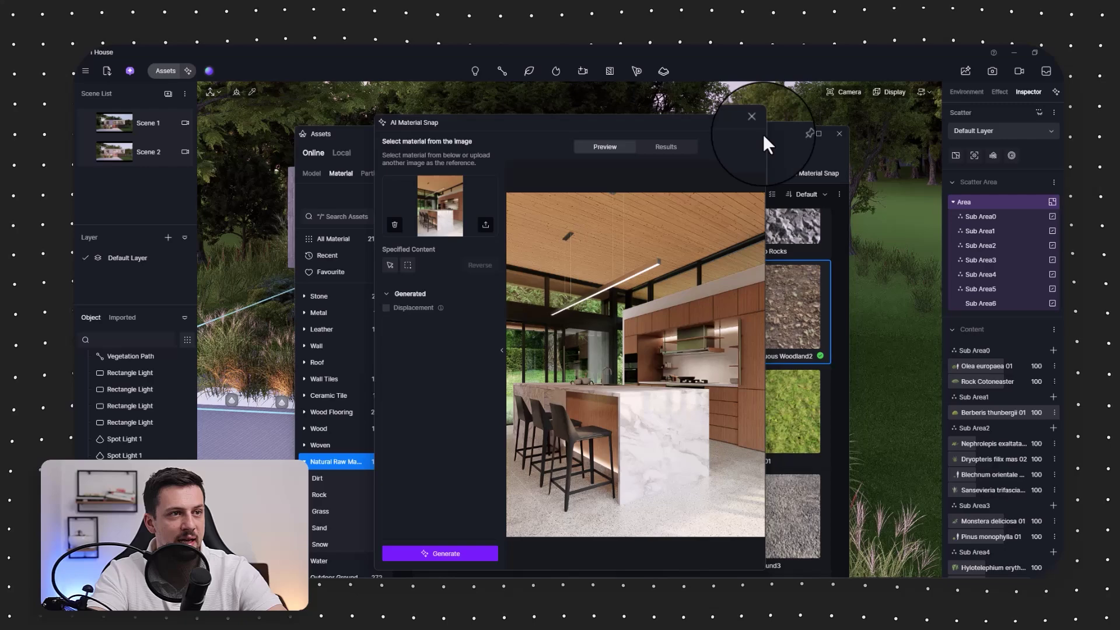
{"action": "left_click", "coordinate": [839, 136]}
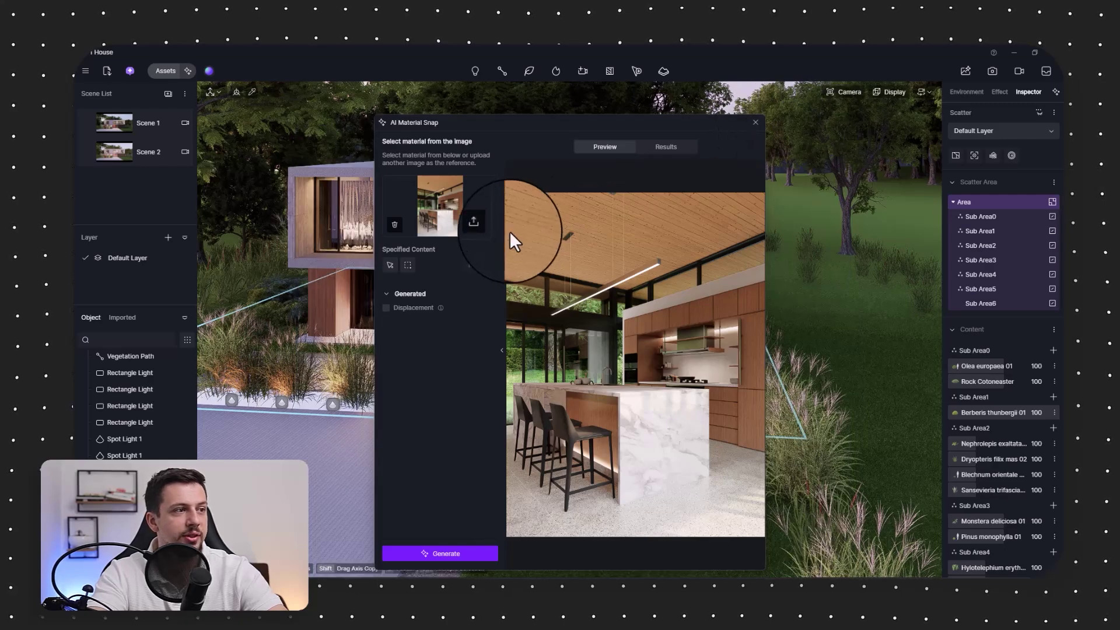
{"action": "left_click", "coordinate": [395, 225]}
{"action": "left_click_drag", "start_coordinate": [469, 124], "coordinate": [767, 114]}
Return to the Scene 1 view, upload the house photo, pick its wooden cladding and generate.
{"action": "right_click_drag", "start_coordinate": [438, 300], "coordinate": [521, 307]}
{"action": "key", "text": "s"}
{"action": "key", "text": "Caps_Lock"}
{"action": "key", "text": "Caps_Lock"}
{"action": "key", "text": "a"}
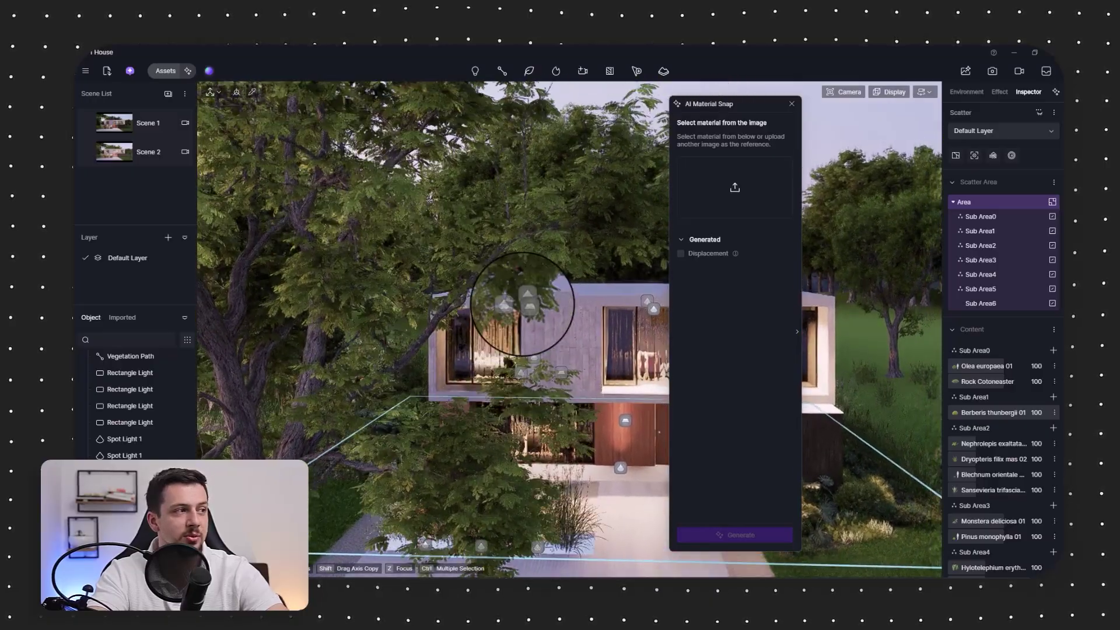
{"action": "left_click", "coordinate": [143, 128]}
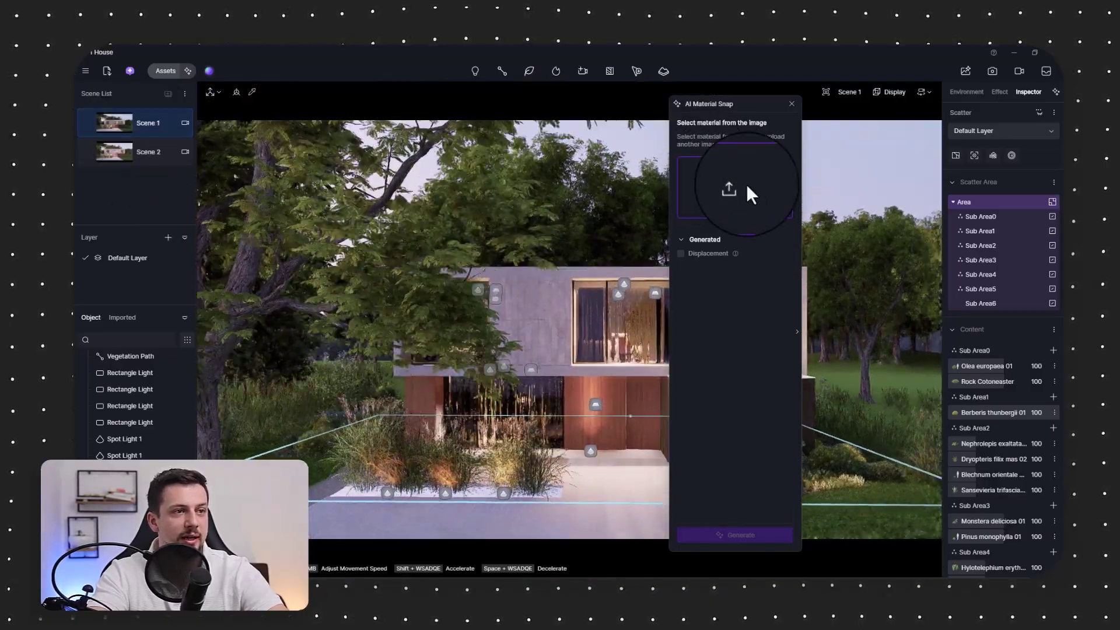
{"action": "left_click", "coordinate": [736, 187]}
{"action": "left_click_drag", "start_coordinate": [773, 106], "coordinate": [1119, 111]}
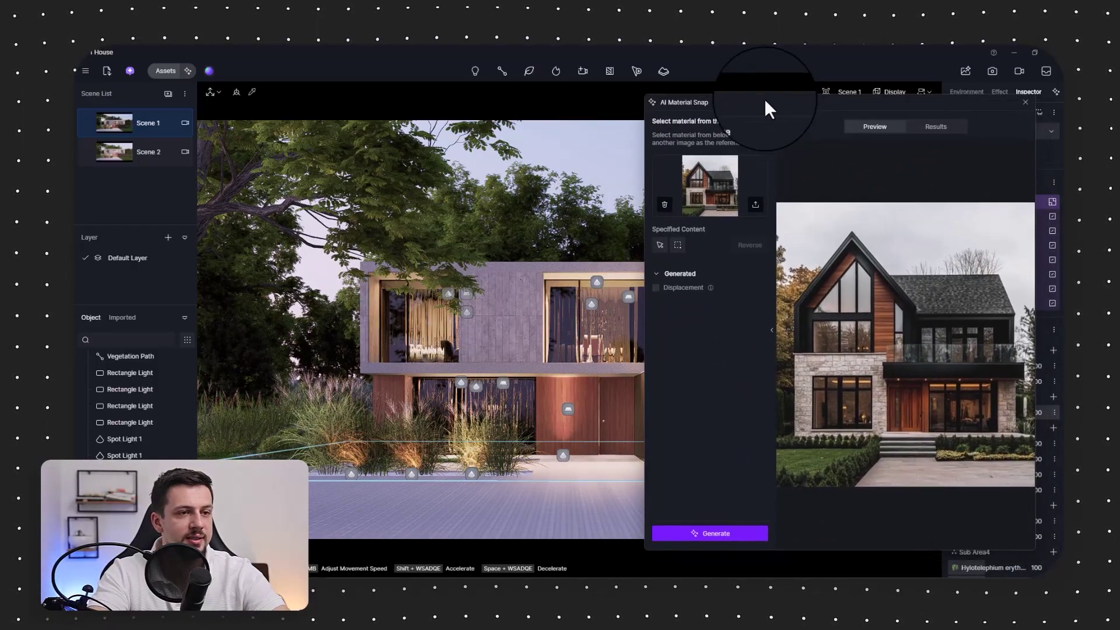
{"action": "left_click", "coordinate": [660, 245]}
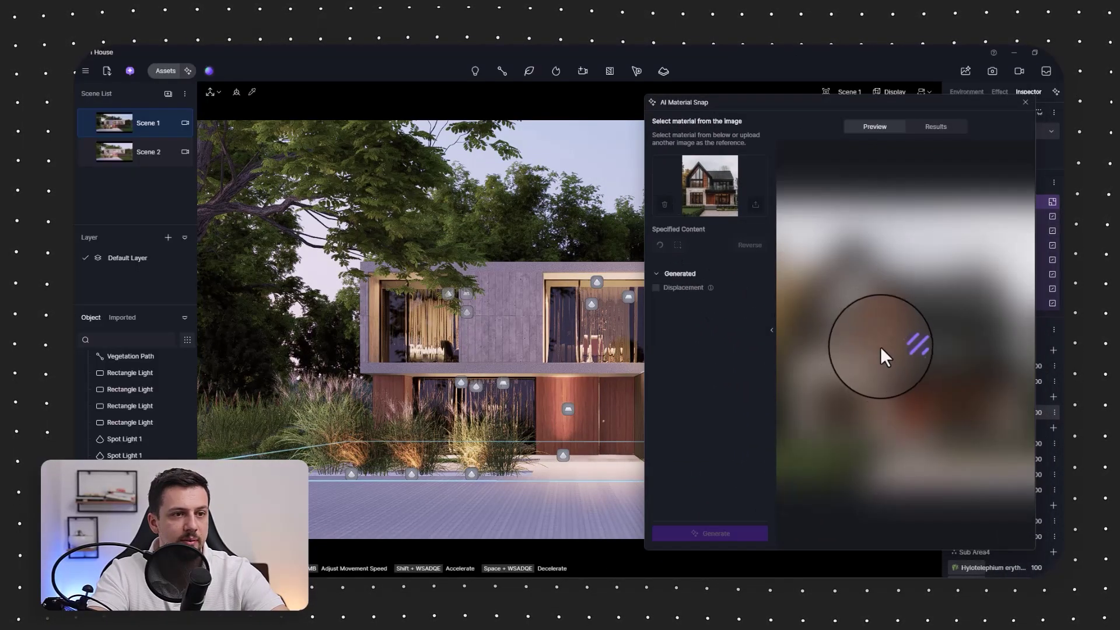
{"action": "left_click", "coordinate": [660, 245]}
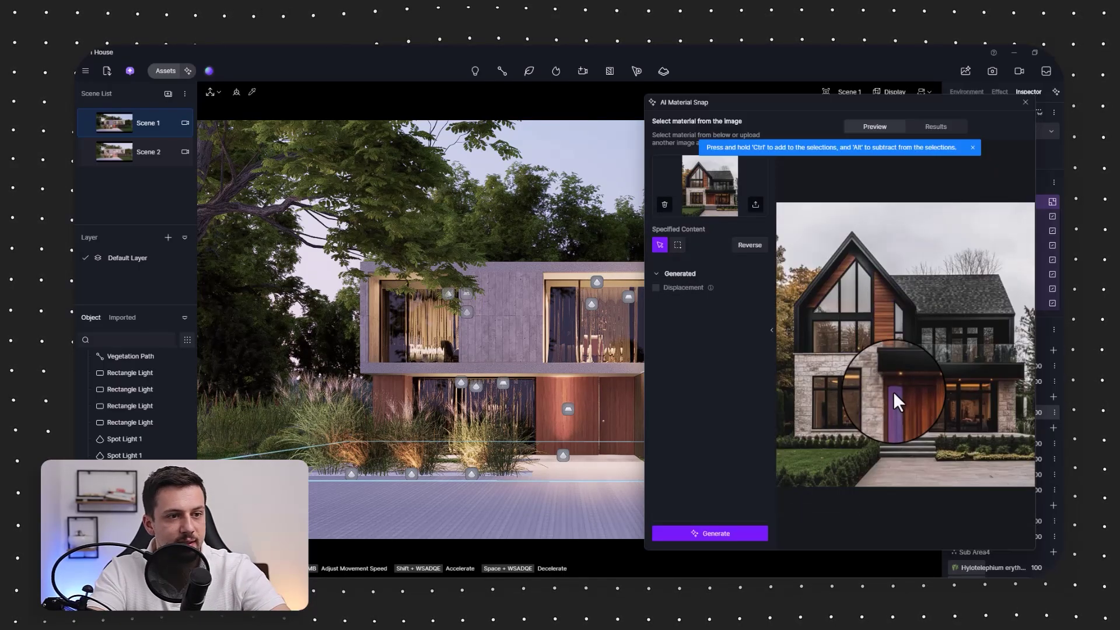
{"action": "left_click", "coordinate": [885, 323]}
{"action": "left_click", "coordinate": [737, 532]}
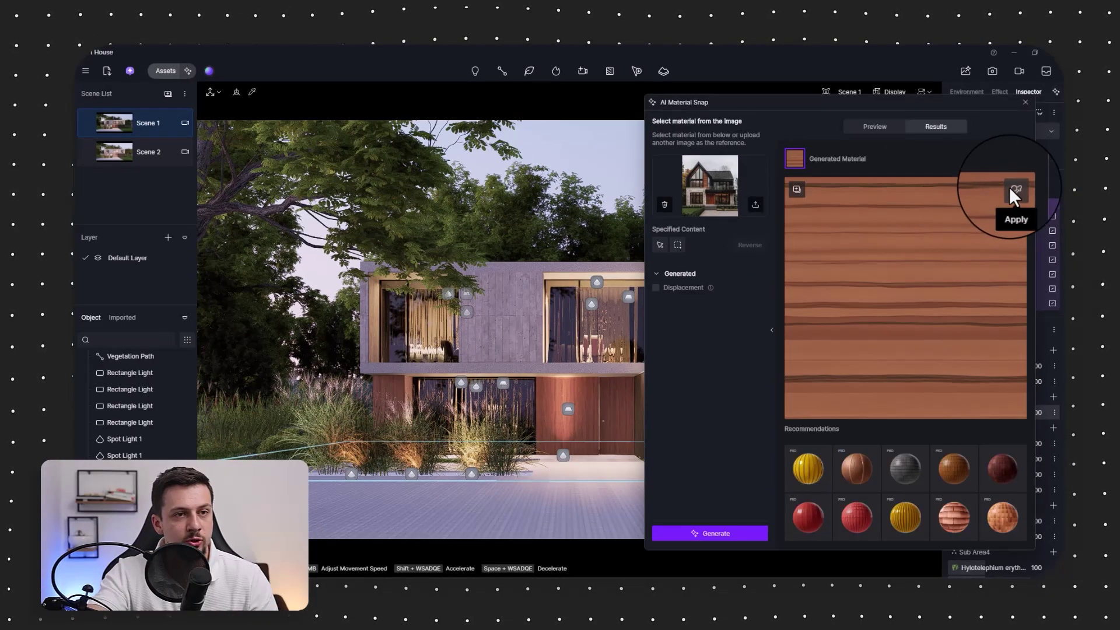
Apply the generated wood to the house wall and set its UV stretch to 2.580.
{"action": "left_click", "coordinate": [1012, 191]}
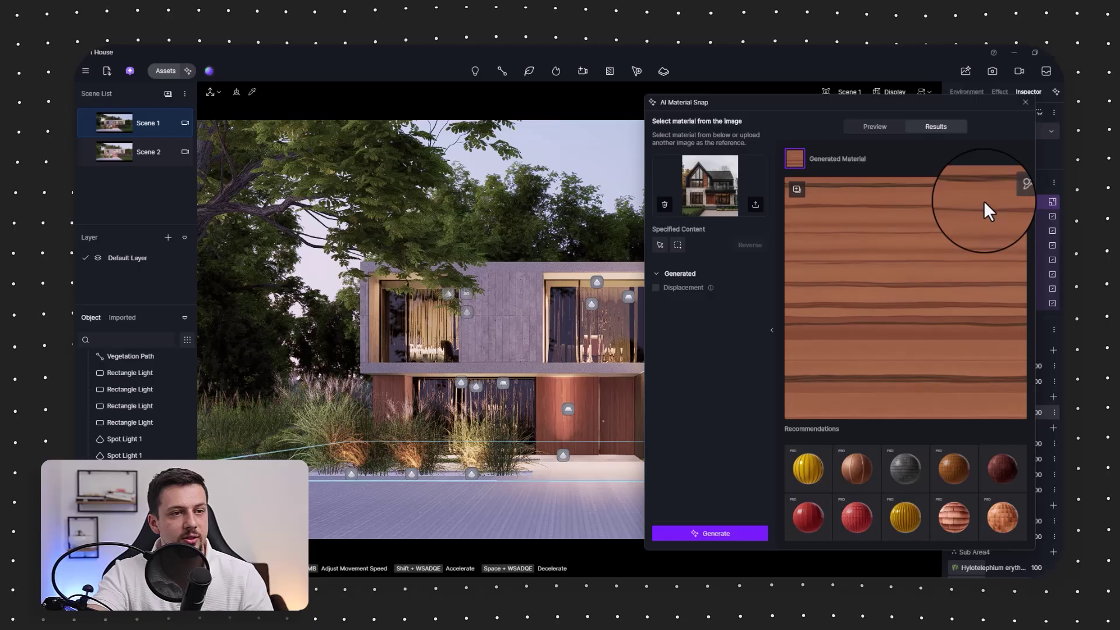
{"action": "key", "text": "i"}
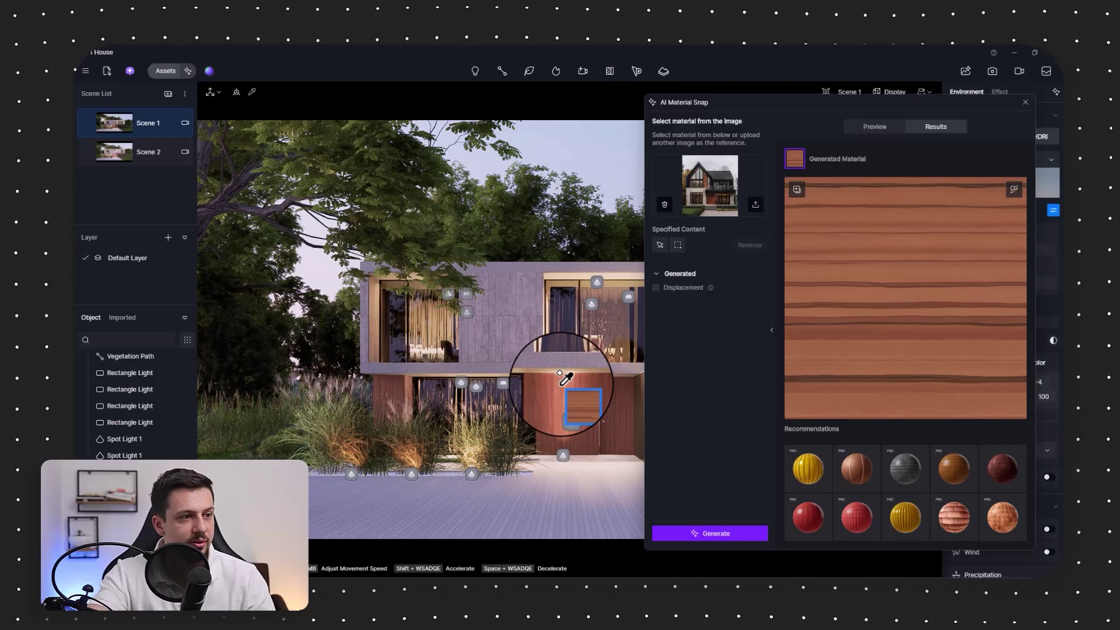
{"action": "left_click", "coordinate": [561, 378]}
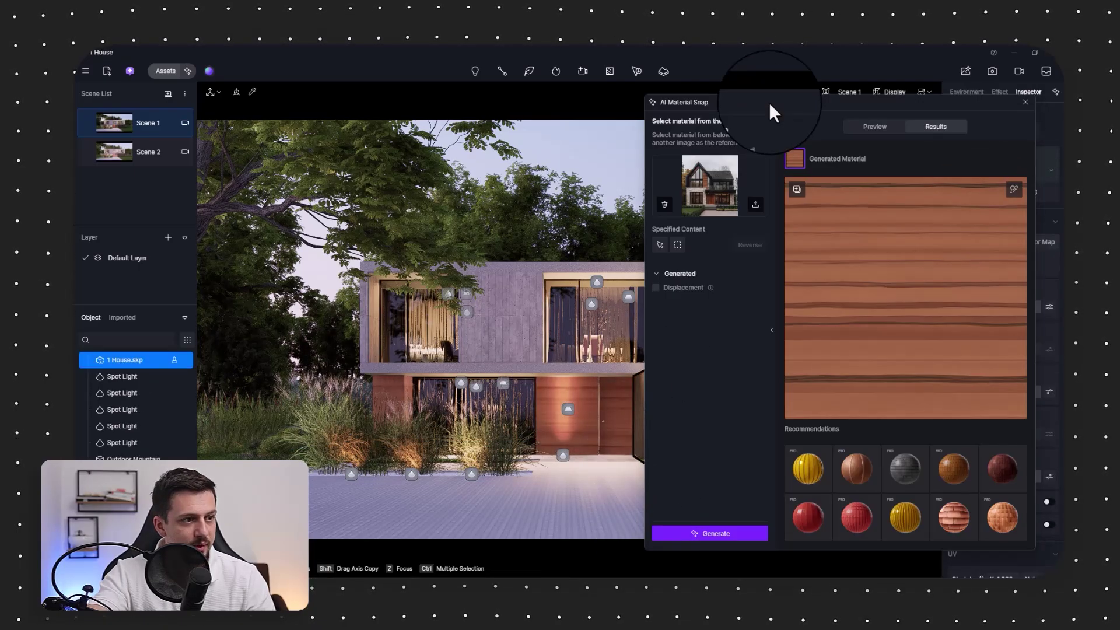
{"action": "left_click_drag", "start_coordinate": [769, 103], "coordinate": [396, 535]}
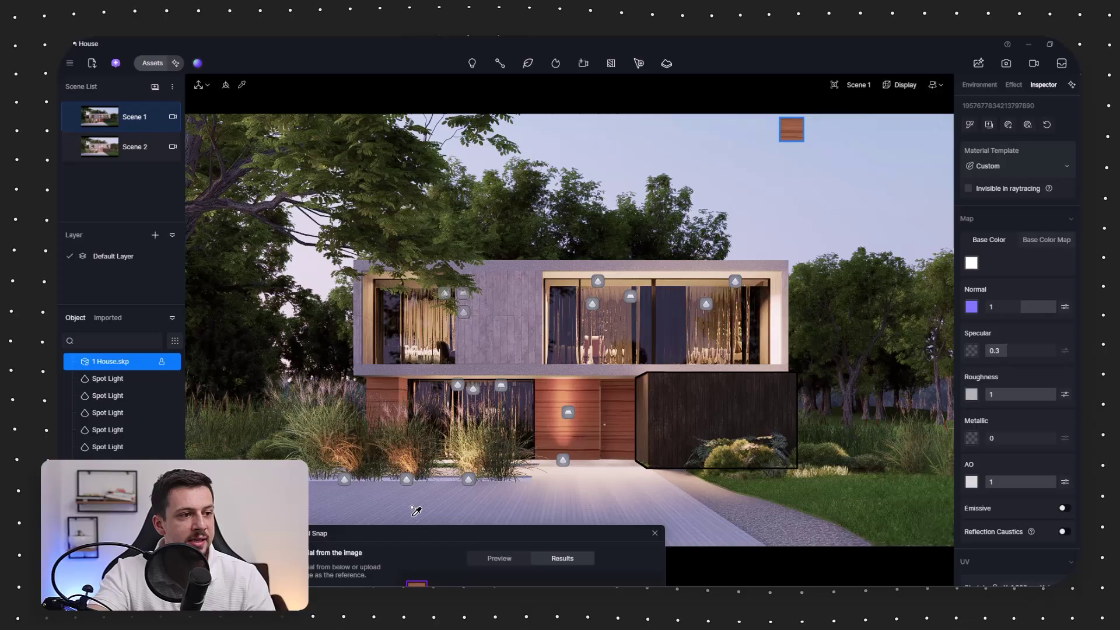
{"action": "scroll", "coordinate": [999, 422], "scroll_direction": "down", "scroll_amount": 4}
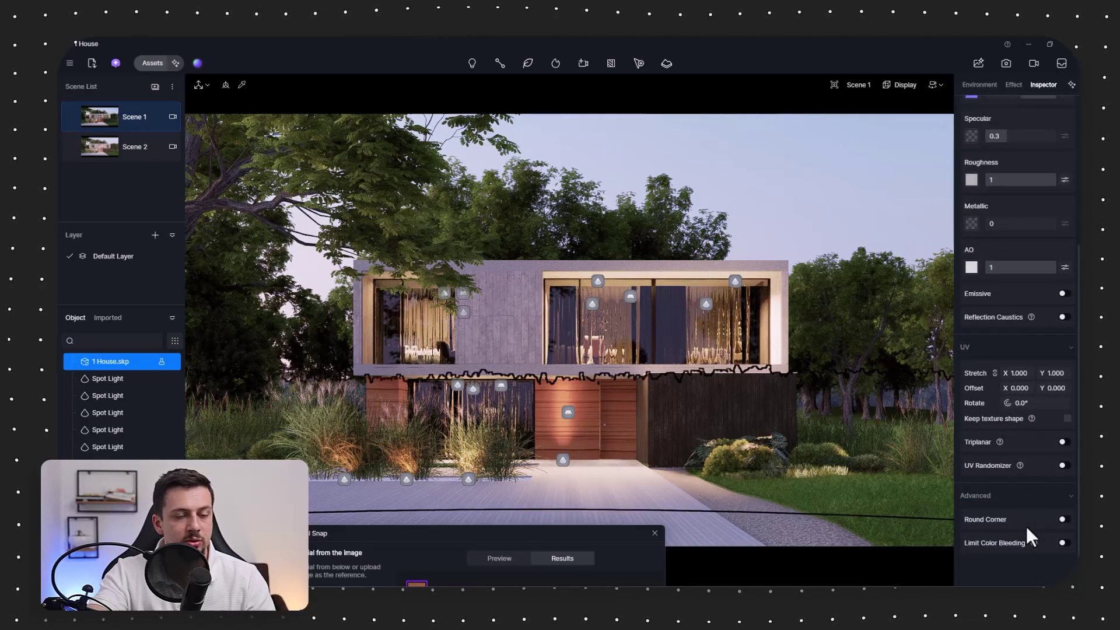
{"action": "mouse_move", "coordinate": [1021, 374]}
{"action": "left_mouse_down"}
{"action": "mouse_move", "coordinate": [1064, 373]}
{"action": "mouse_move", "coordinate": [1021, 373]}
{"action": "left_mouse_up"}
{"action": "left_click_drag", "start_coordinate": [516, 533], "coordinate": [821, 135]}
Pick the stone wall in the reference photo and generate a stone material from it.
{"action": "left_click", "coordinate": [808, 161]}
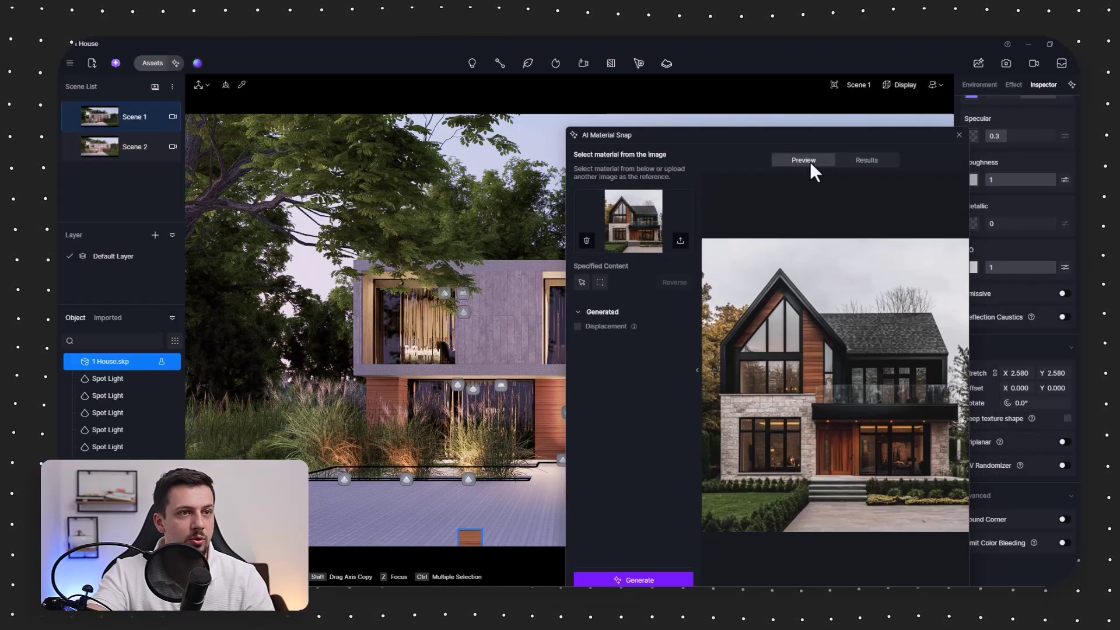
{"action": "left_click", "coordinate": [582, 283]}
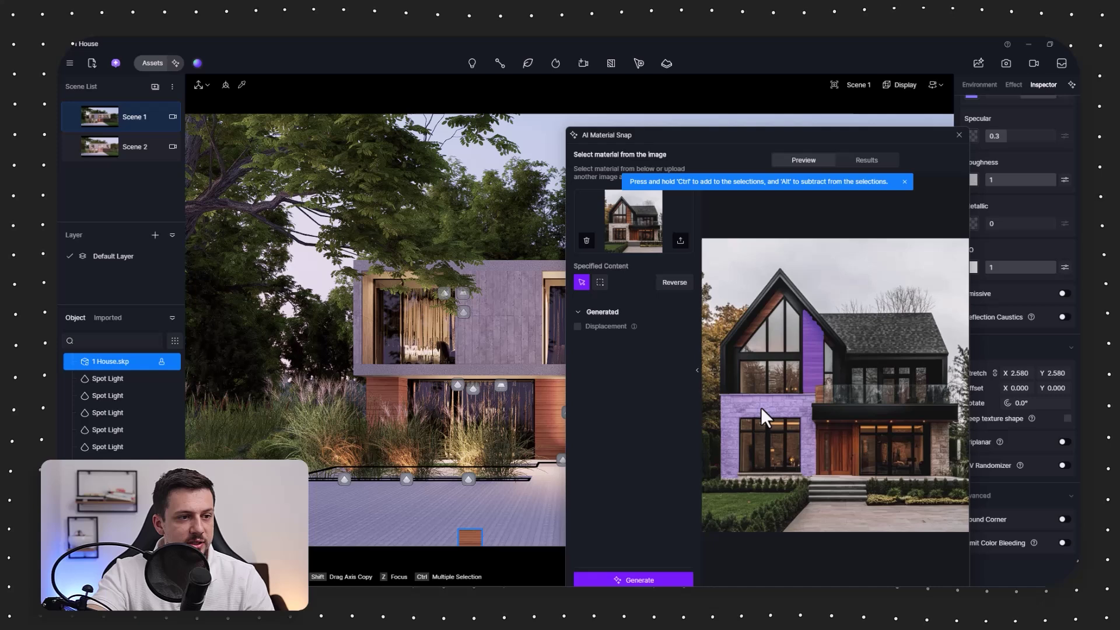
{"action": "left_click", "coordinate": [635, 580]}
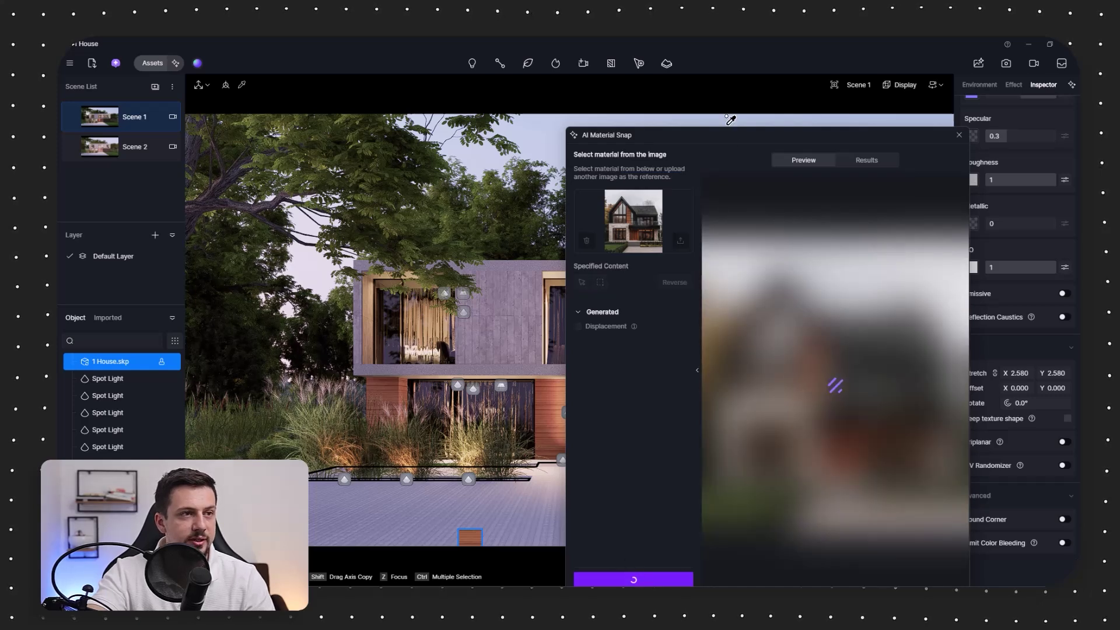
{"action": "left_click_drag", "start_coordinate": [731, 136], "coordinate": [741, 469]}
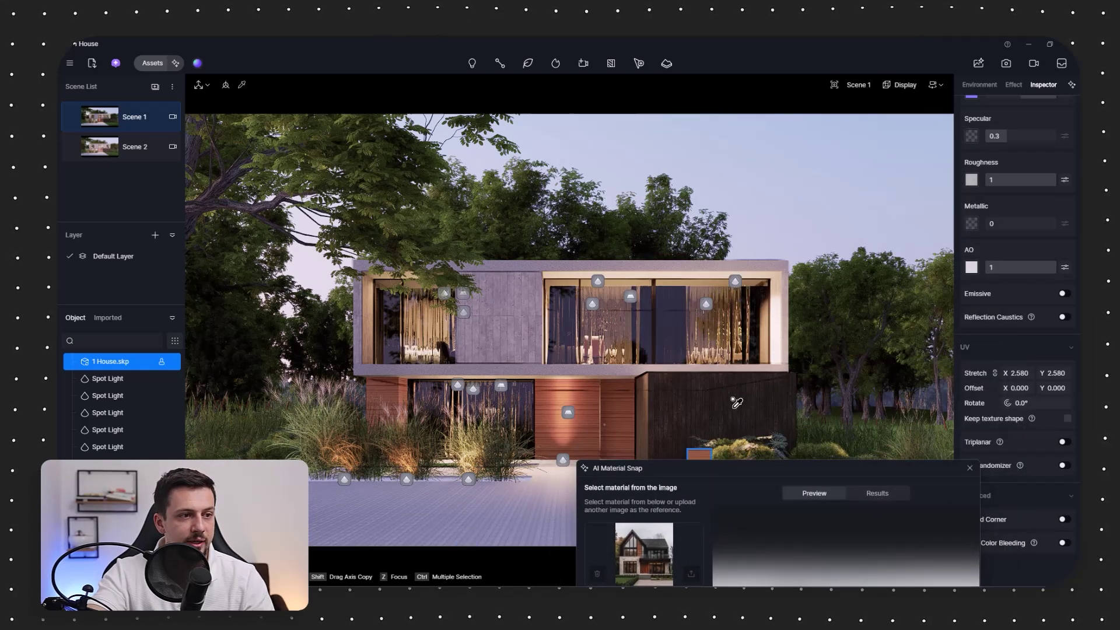
{"action": "left_click_drag", "start_coordinate": [744, 149], "coordinate": [1096, 264]}
{"action": "left_click", "coordinate": [949, 314]}
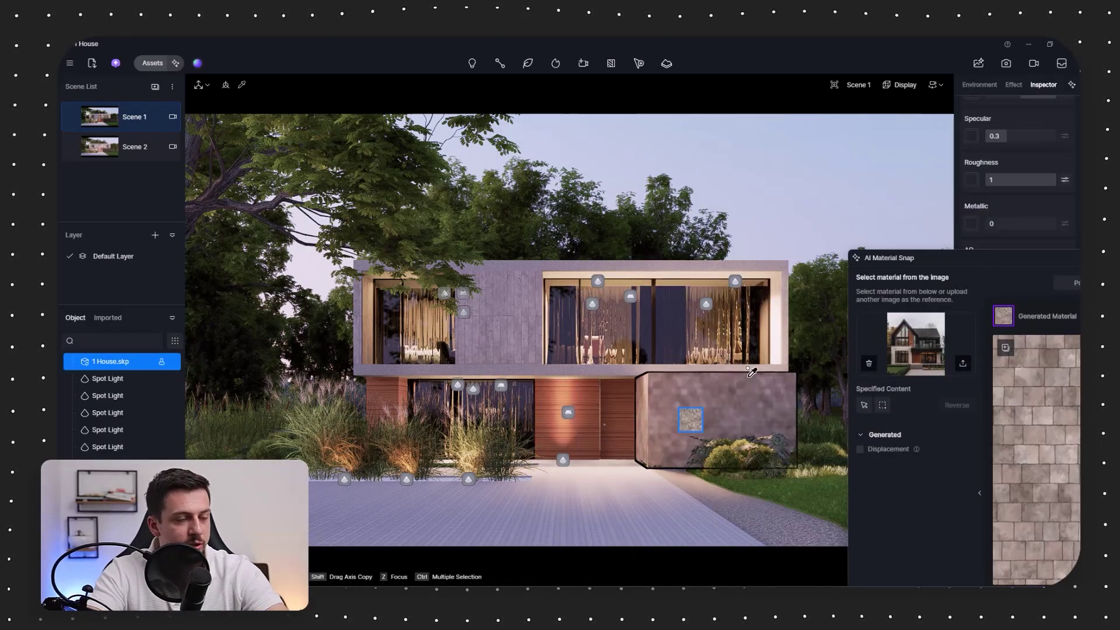
Drag the stone material onto the lower wall block, then close AI Material Snap.
{"action": "left_click_drag", "start_coordinate": [980, 260], "coordinate": [170, 85]}
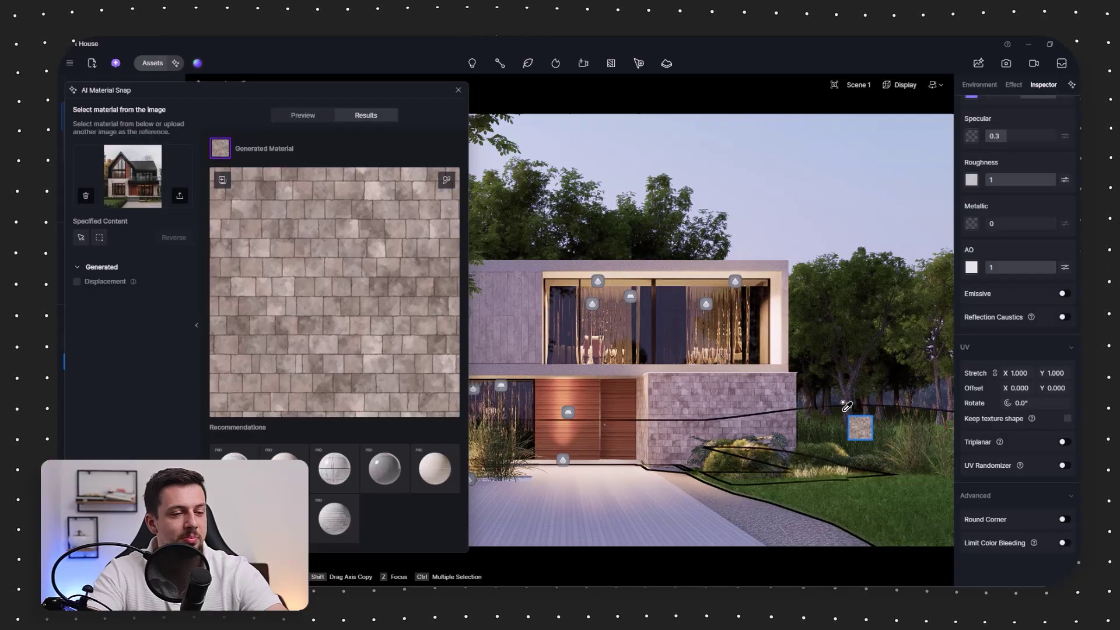
{"action": "left_click_drag", "start_coordinate": [286, 100], "coordinate": [443, 78]}
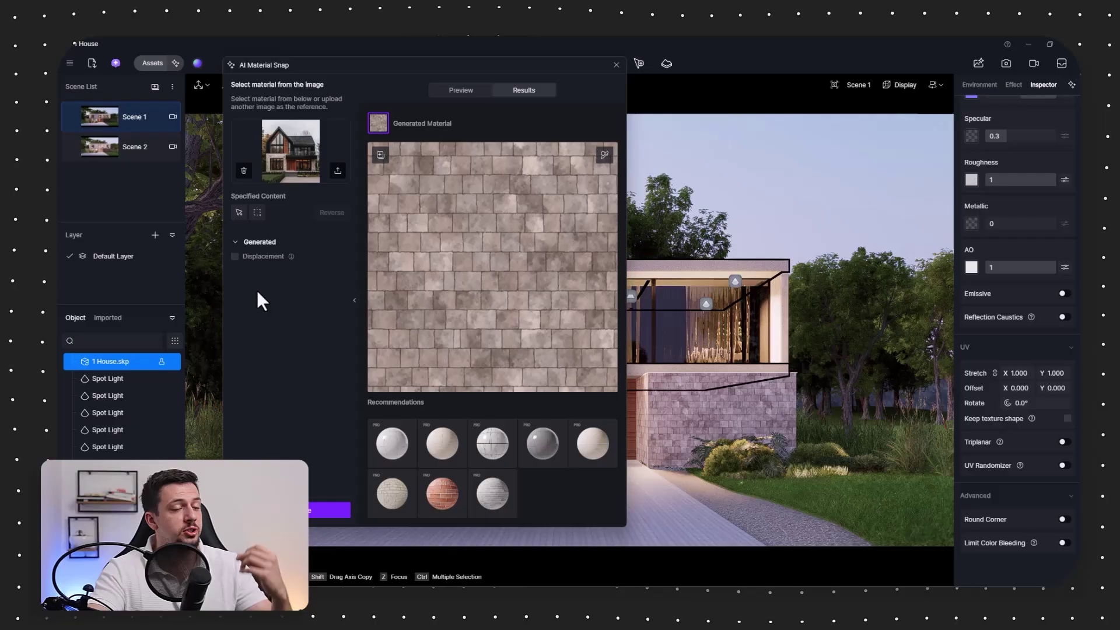
{"action": "left_click_drag", "start_coordinate": [556, 159], "coordinate": [673, 501]}
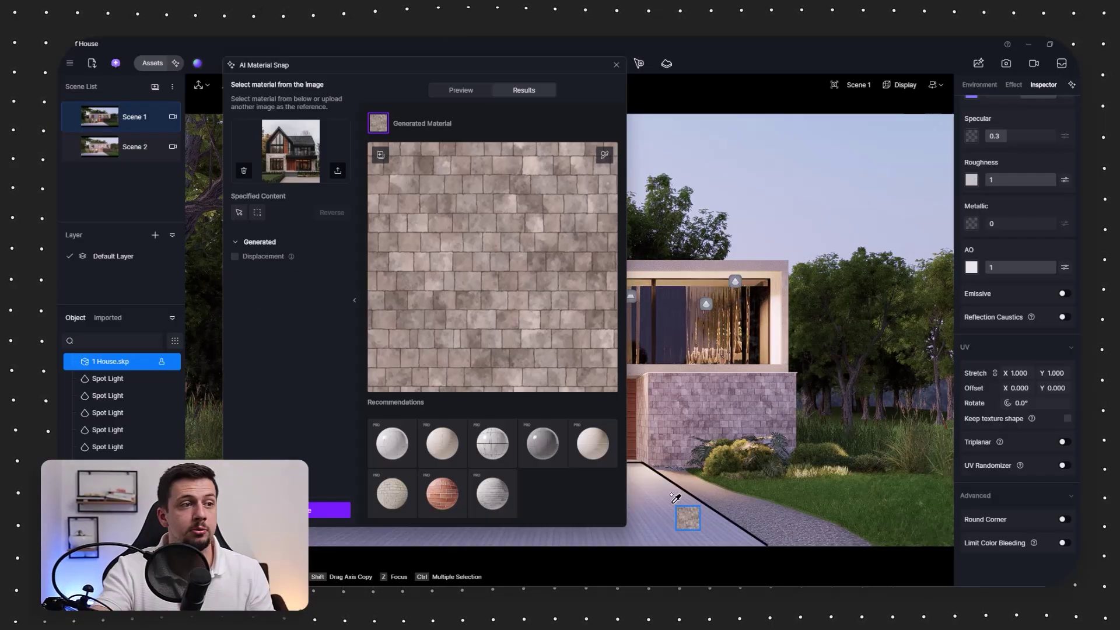
{"action": "left_click", "coordinate": [617, 66]}
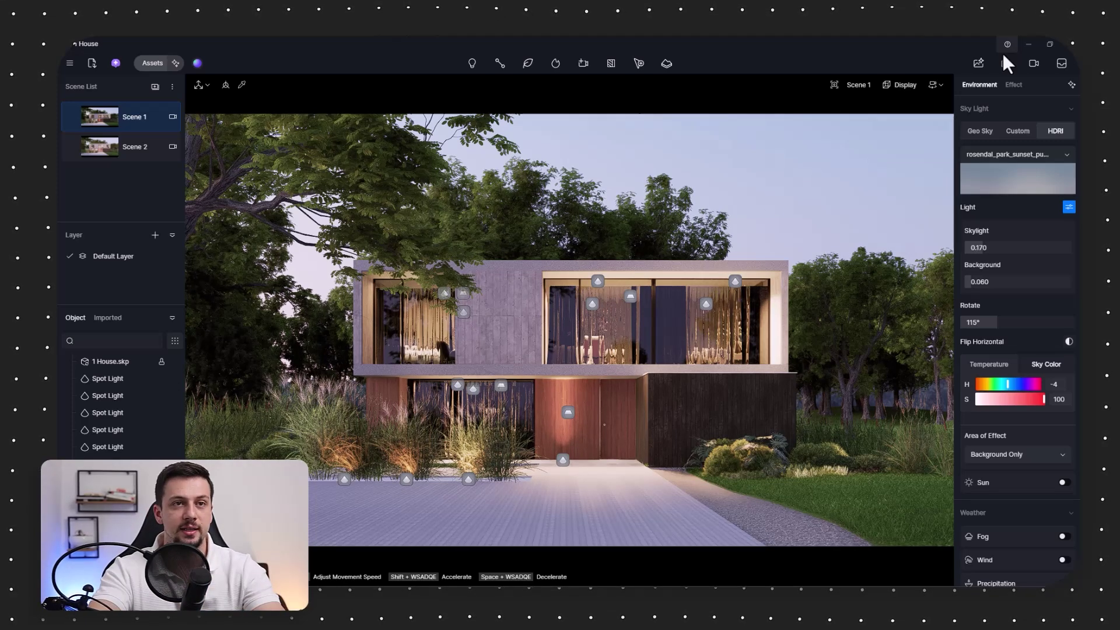
In AI Atmosphere Match, snap the current view, upload a sample white-house reference, and generate.
{"action": "left_click", "coordinate": [1072, 85]}
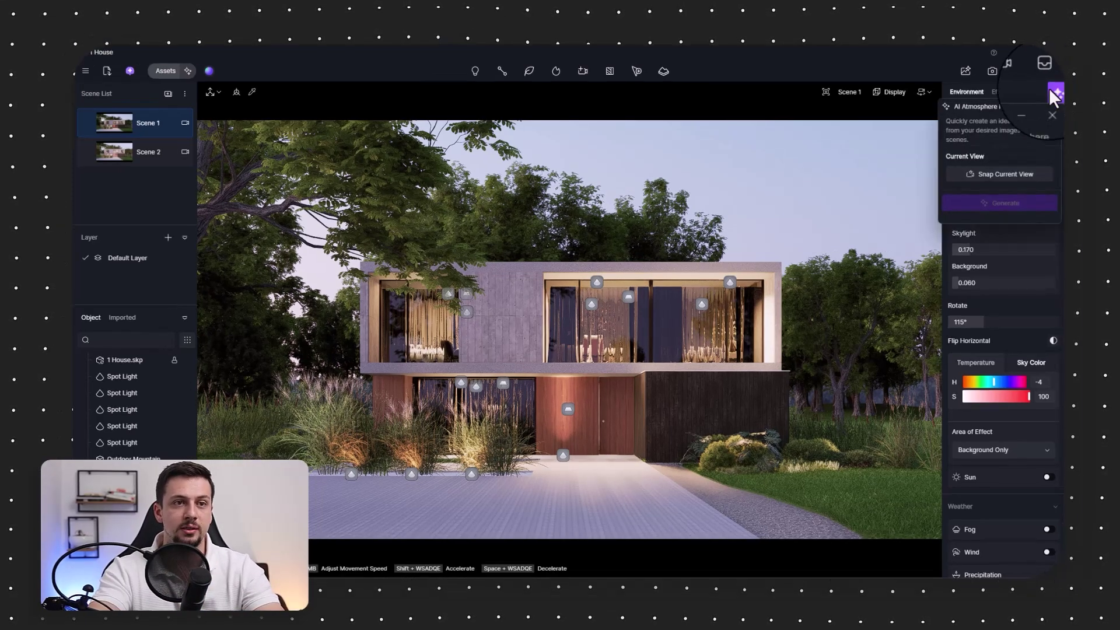
{"action": "left_click", "coordinate": [1018, 181]}
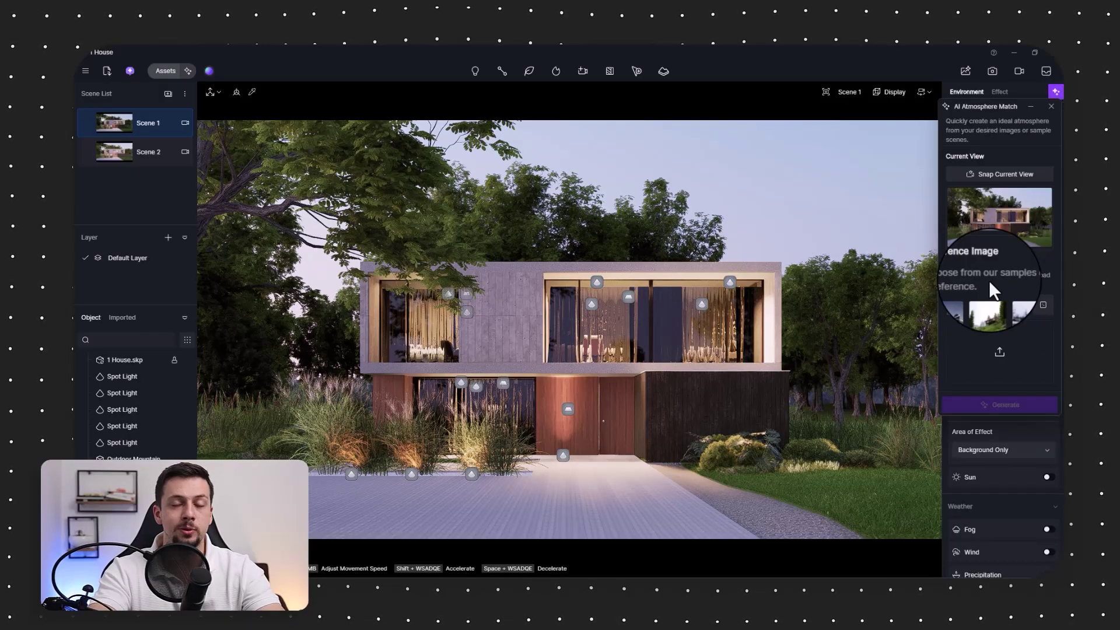
{"action": "left_click", "coordinate": [1012, 360]}
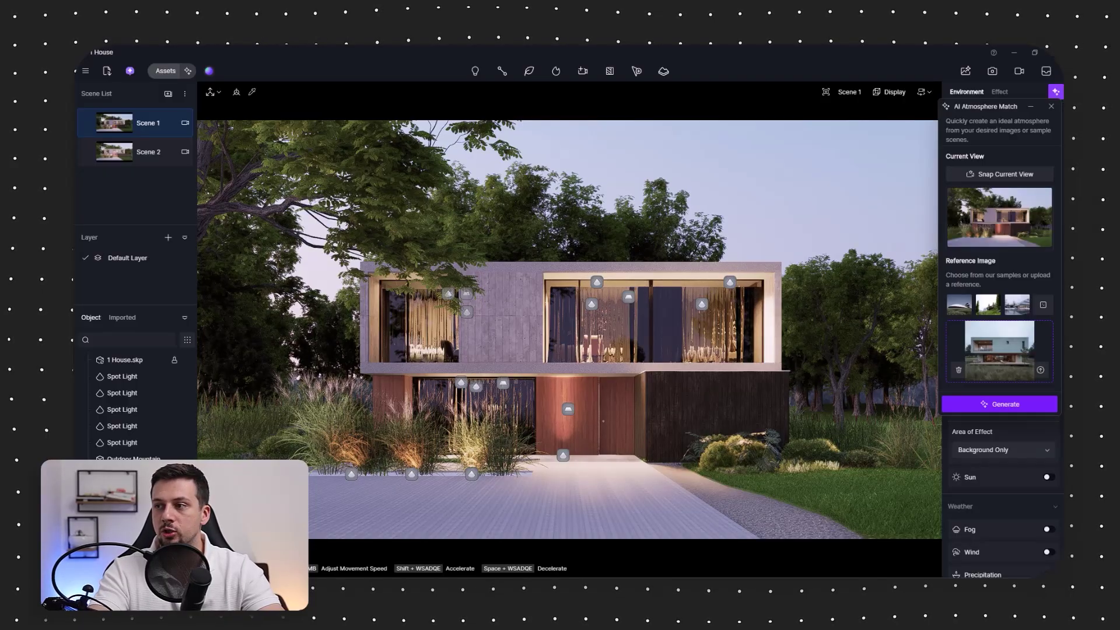
{"action": "left_click", "coordinate": [990, 404]}
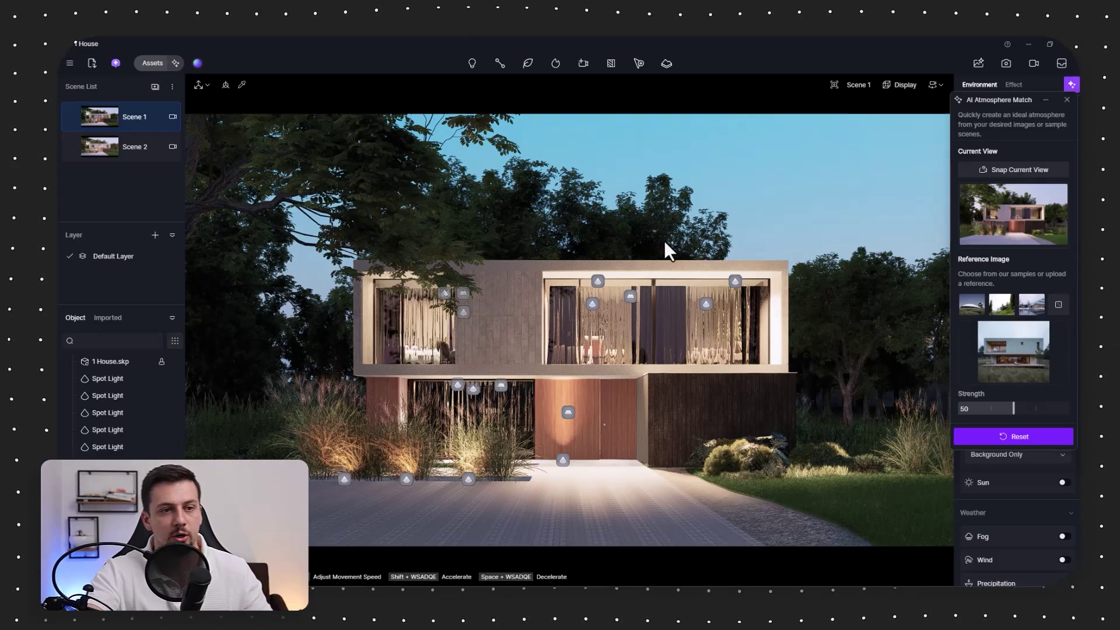
Increase the AI Atmosphere Match strength so the house takes the reference's bluer sky.
{"action": "mouse_move", "coordinate": [1016, 408]}
{"action": "left_mouse_down"}
{"action": "mouse_move", "coordinate": [1068, 413]}
{"action": "mouse_move", "coordinate": [960, 414]}
{"action": "mouse_move", "coordinate": [1064, 421]}
{"action": "mouse_move", "coordinate": [1007, 423]}
{"action": "mouse_move", "coordinate": [1018, 422]}
{"action": "left_mouse_up"}
{"action": "mouse_move", "coordinate": [1050, 373]}
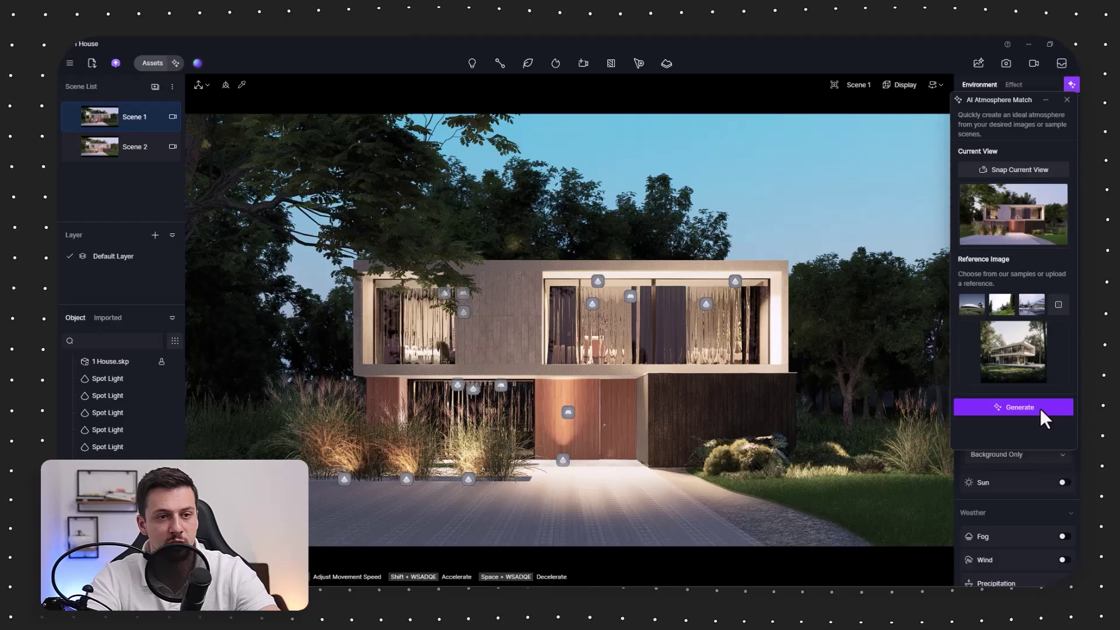
Generate the atmosphere from the new house-photo reference and set Strength to 100.
{"action": "left_click", "coordinate": [1037, 406]}
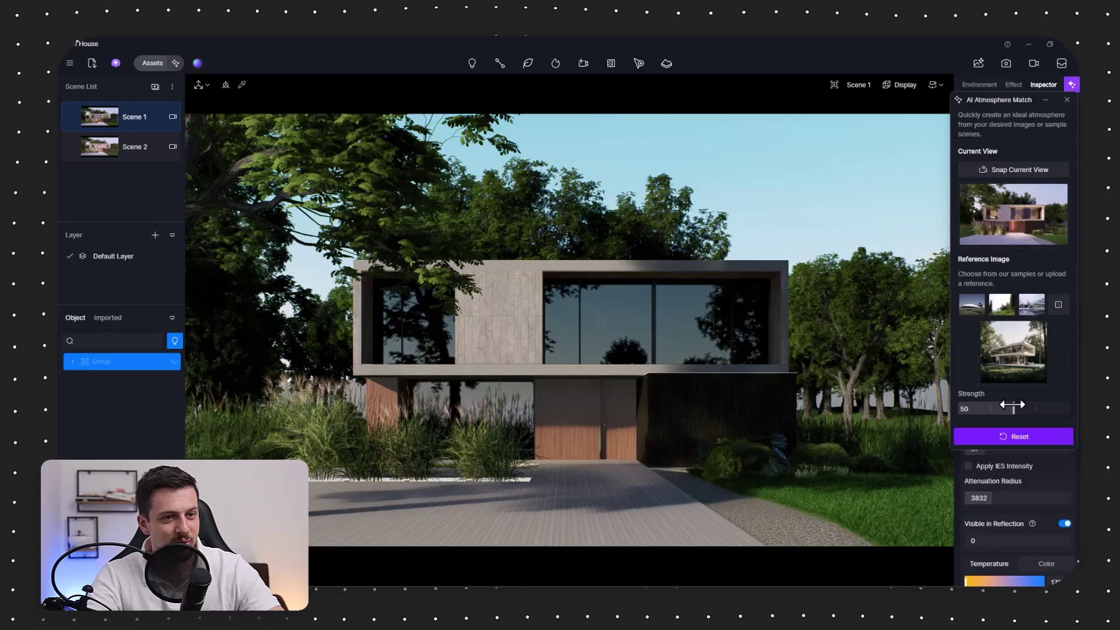
{"action": "left_click_drag", "start_coordinate": [1013, 407], "coordinate": [1069, 408]}
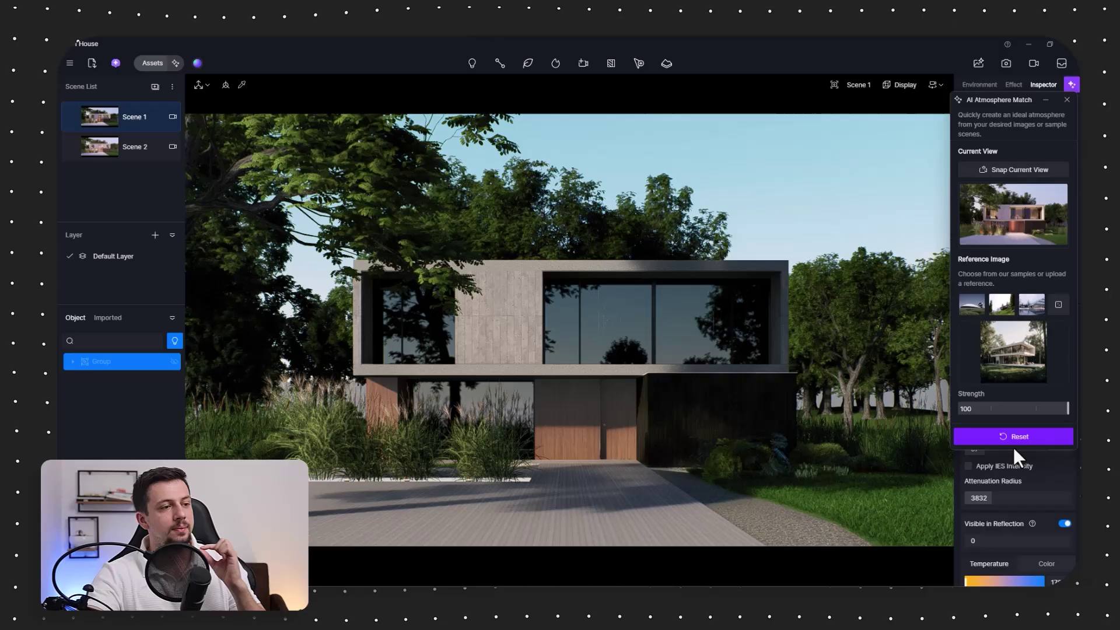
{"action": "mouse_move", "coordinate": [986, 358]}
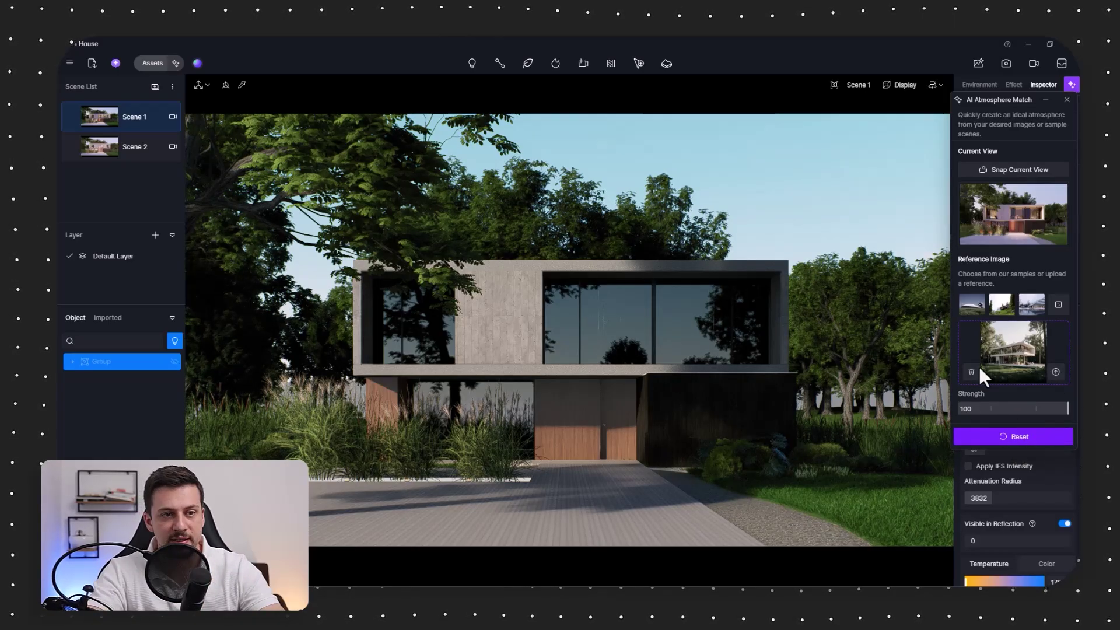
Replace the reference with a dusk sample, generate its atmosphere, and reduce the strength.
{"action": "left_click", "coordinate": [972, 372]}
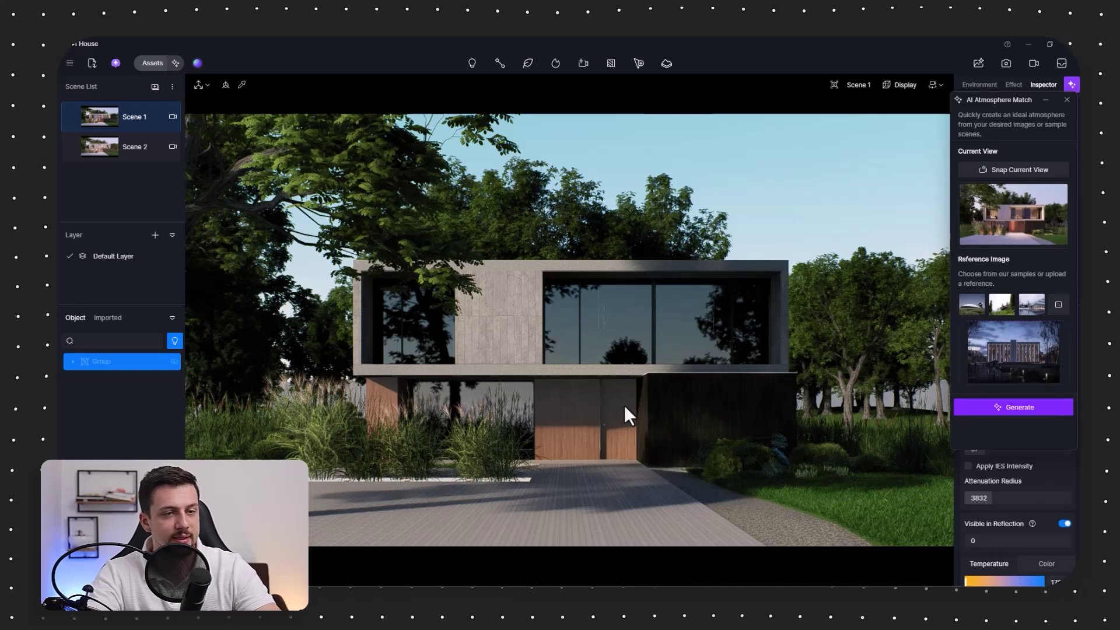
{"action": "left_click", "coordinate": [170, 362]}
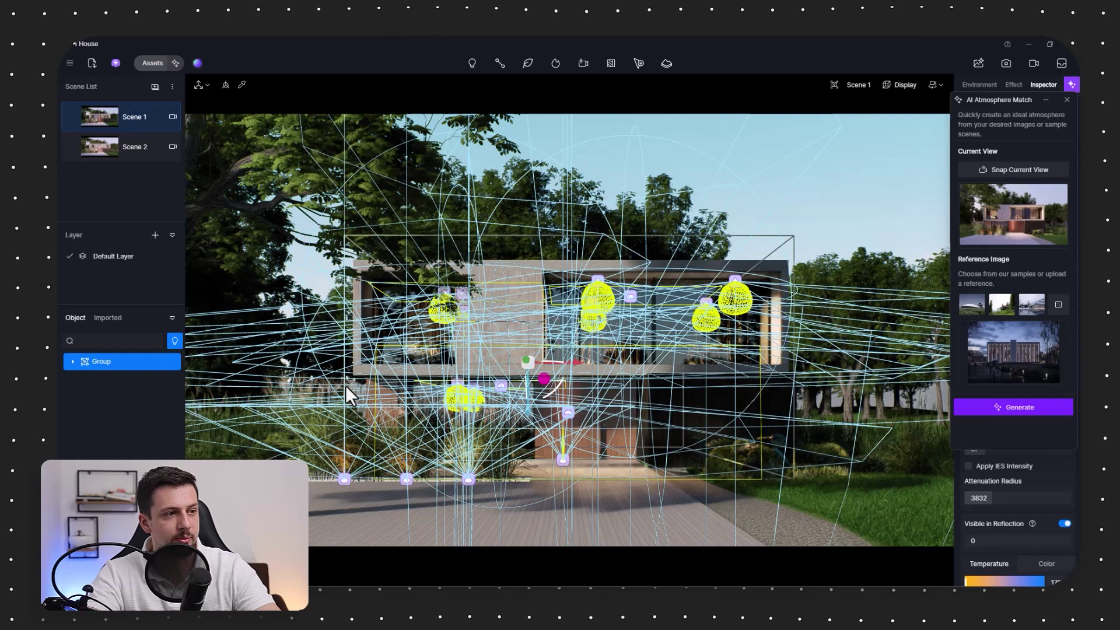
{"action": "left_click", "coordinate": [986, 411]}
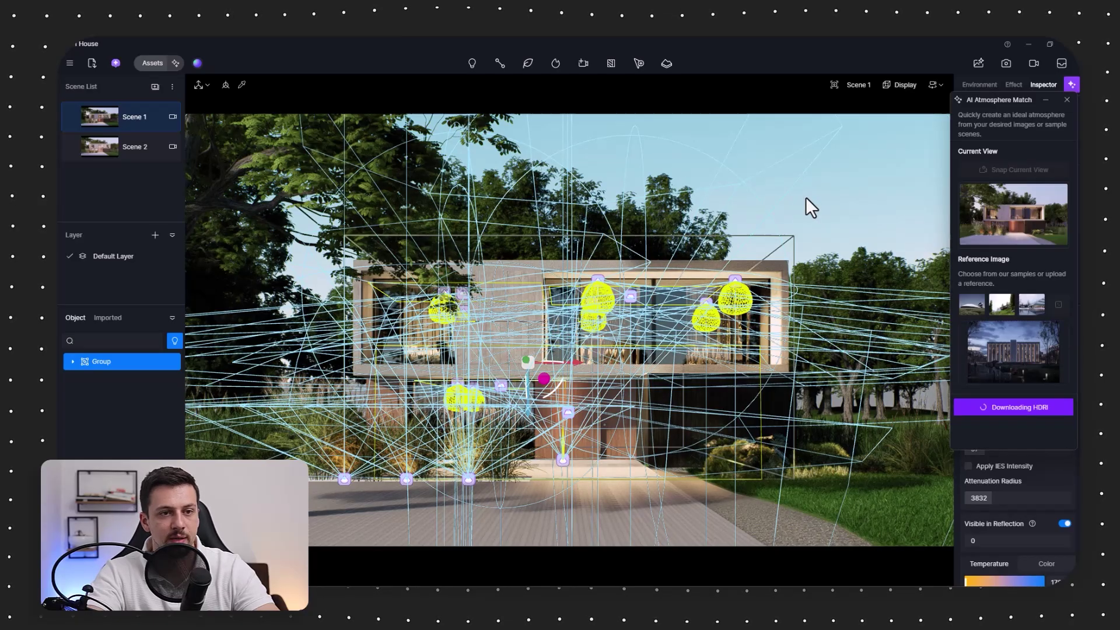
{"action": "left_click", "coordinate": [858, 181]}
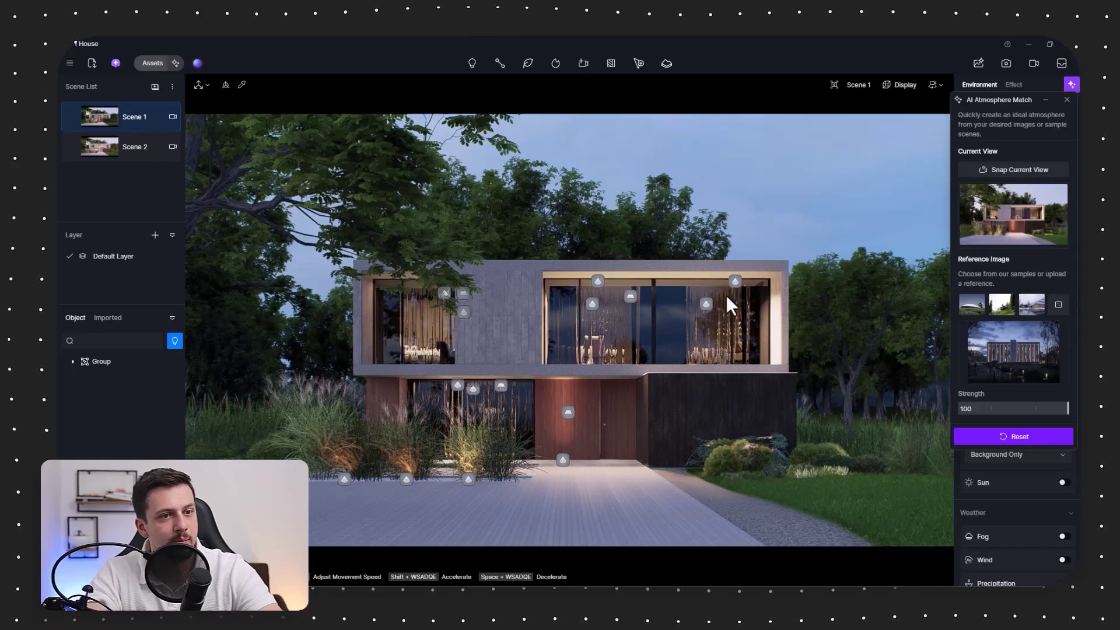
{"action": "left_click_drag", "start_coordinate": [1068, 409], "coordinate": [1045, 409]}
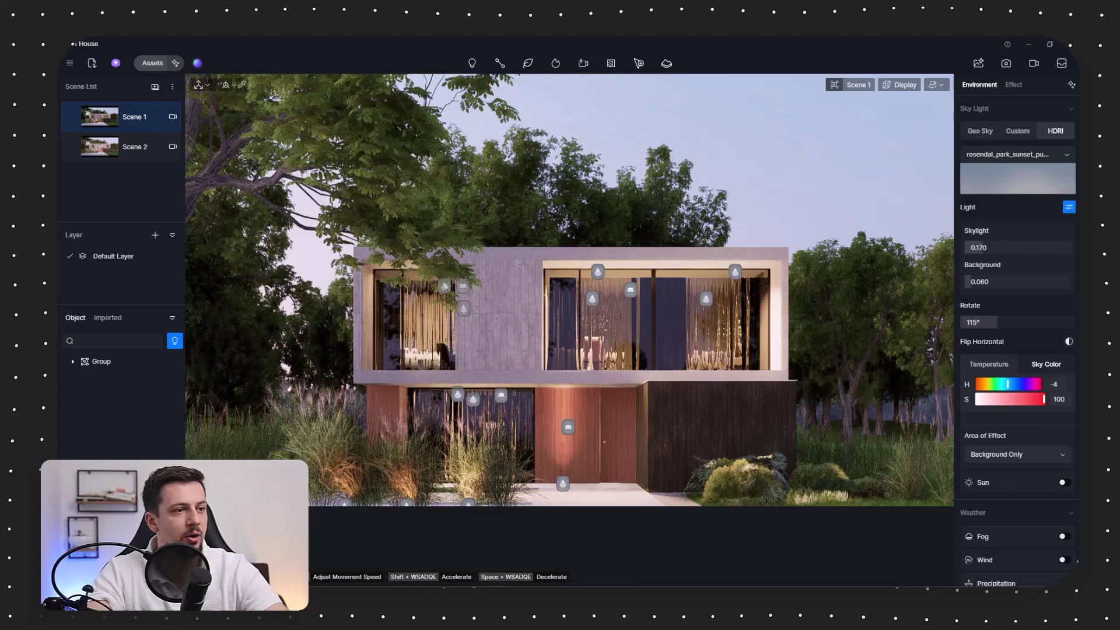
Reframe the camera on the house and save the view as a new Scene 3.
{"action": "scroll", "coordinate": [570, 331], "scroll_direction": "down", "scroll_amount": 8}
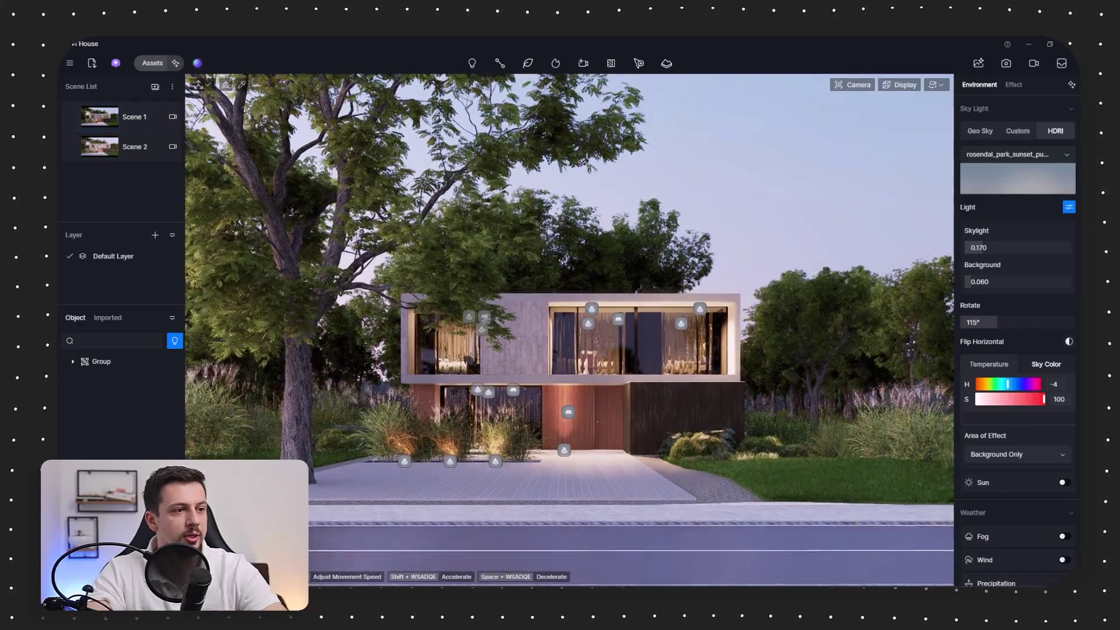
{"action": "key", "text": "w"}
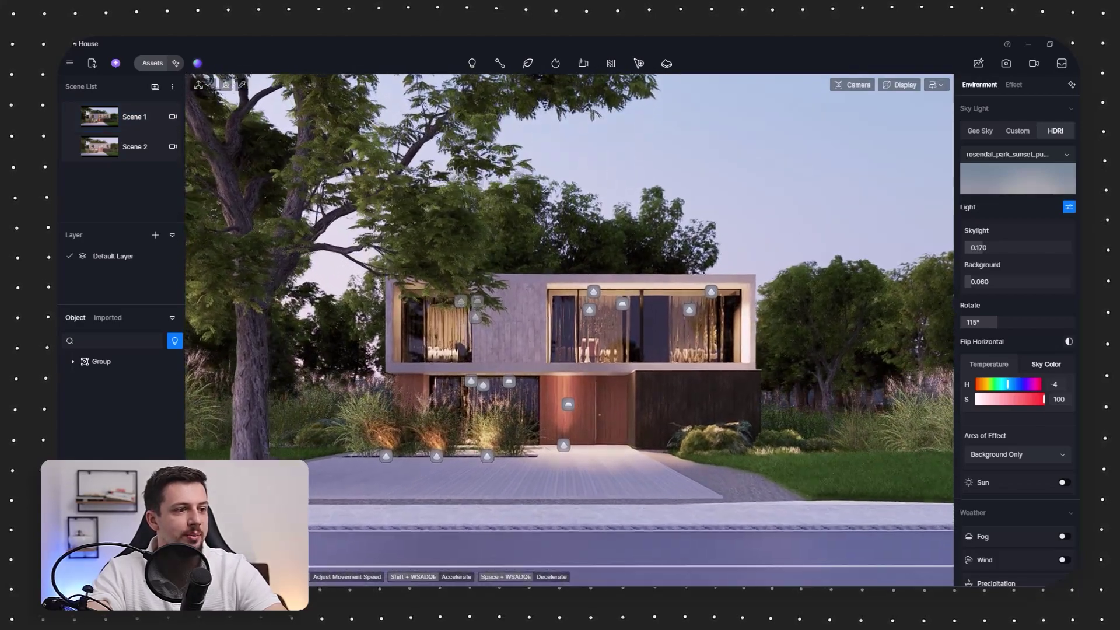
{"action": "key", "text": "a"}
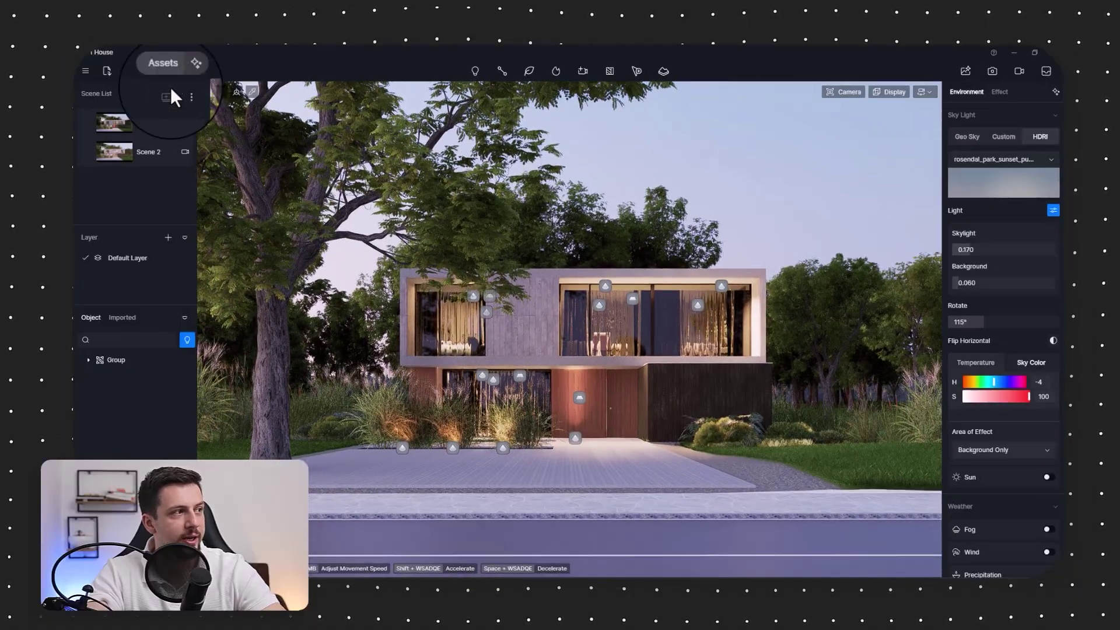
{"action": "left_click", "coordinate": [182, 179]}
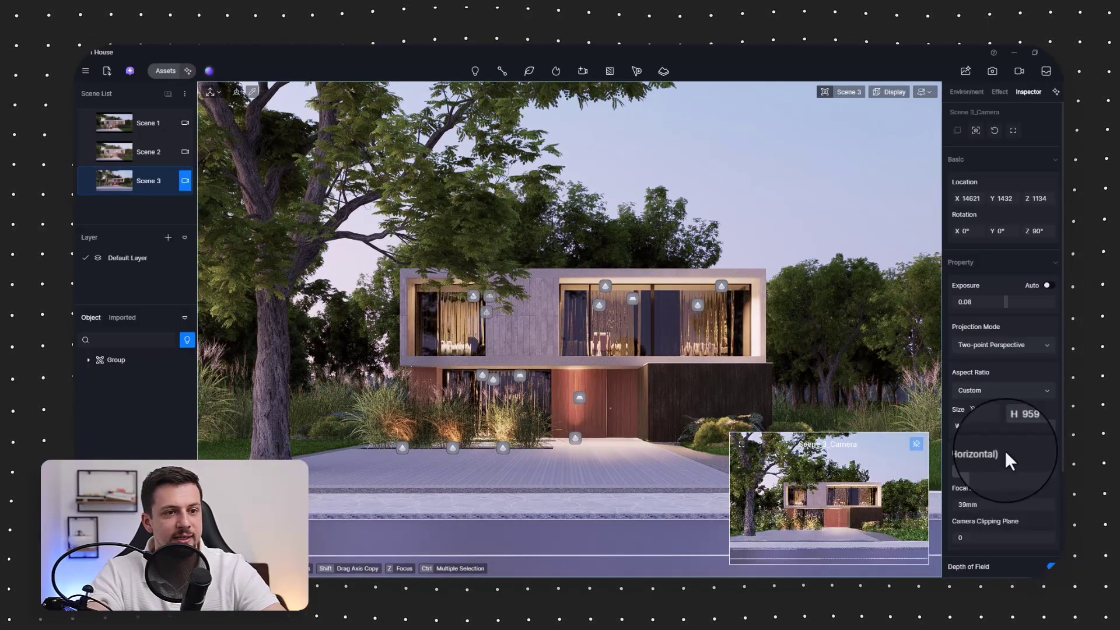
Set Scene 3 to 16:9, pull back to show the road, and set FOV to 53°.
{"action": "left_click", "coordinate": [992, 391]}
{"action": "left_click", "coordinate": [1003, 421]}
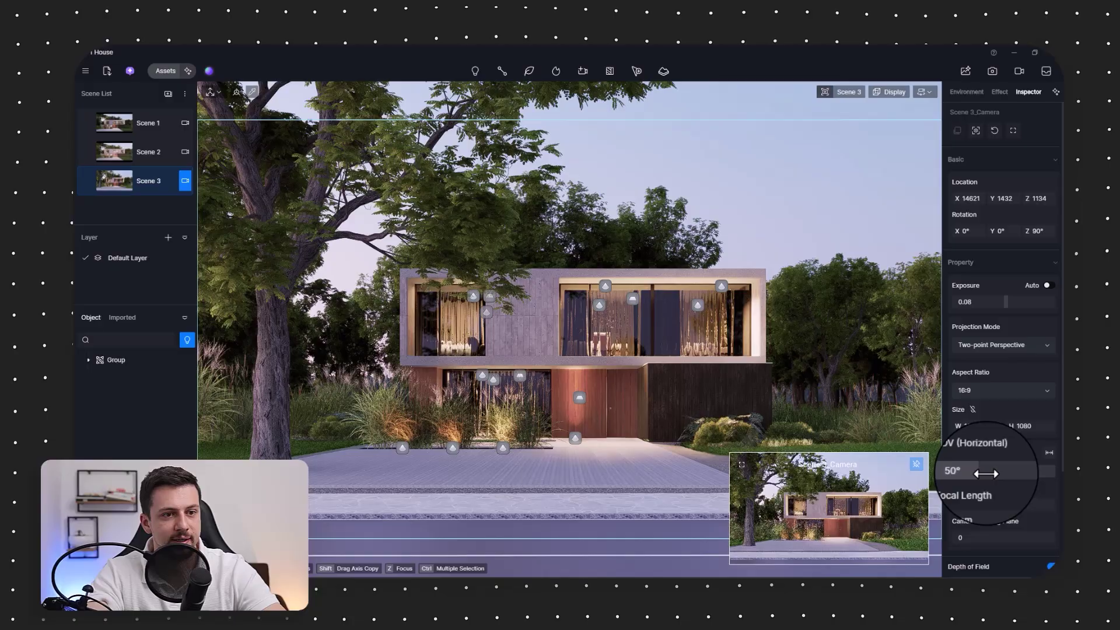
{"action": "left_click_drag", "start_coordinate": [986, 473], "coordinate": [995, 471]}
{"action": "left_click", "coordinate": [151, 198]}
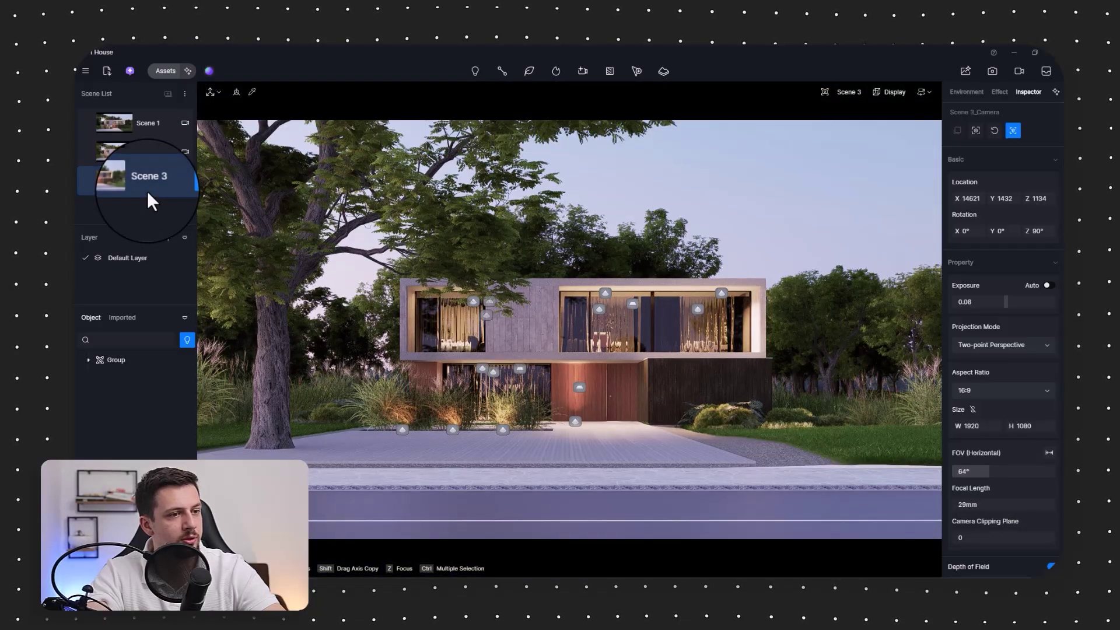
{"action": "key", "text": "s"}
{"action": "right_click_drag", "start_coordinate": [724, 394], "coordinate": [724, 394]}
{"action": "key", "text": "w"}
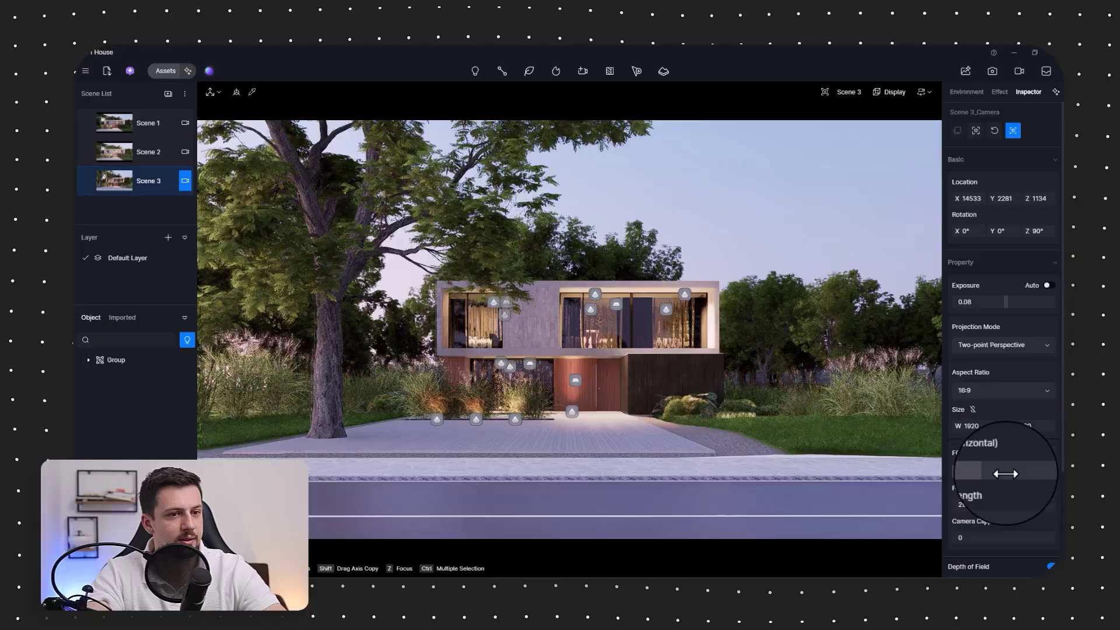
{"action": "left_click_drag", "start_coordinate": [1005, 474], "coordinate": [989, 474]}
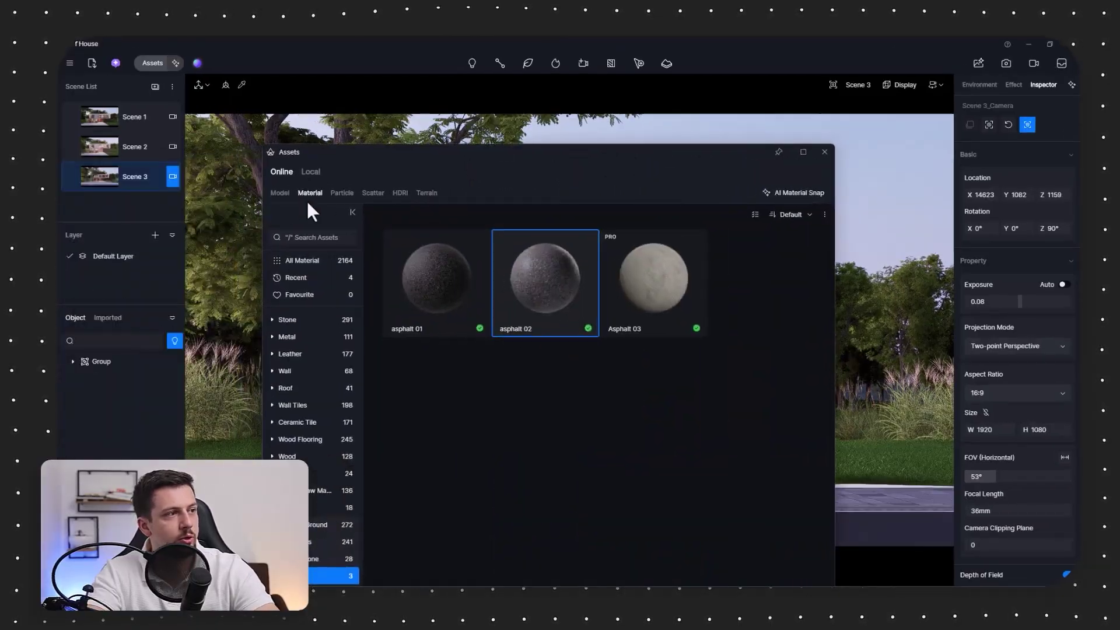
Browse the Vehicle models in the Assets library, then render Scene 3 as a 1920×1080 still.
{"action": "left_click", "coordinate": [280, 193]}
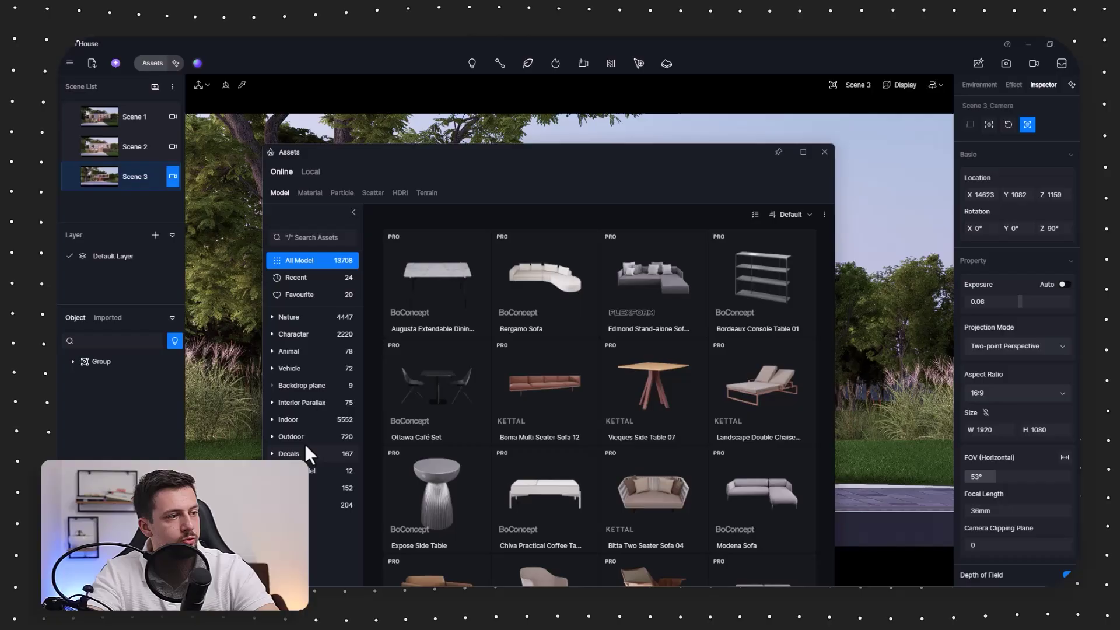
{"action": "left_click", "coordinate": [292, 370]}
{"action": "scroll", "coordinate": [660, 368], "scroll_direction": "down", "scroll_amount": 5}
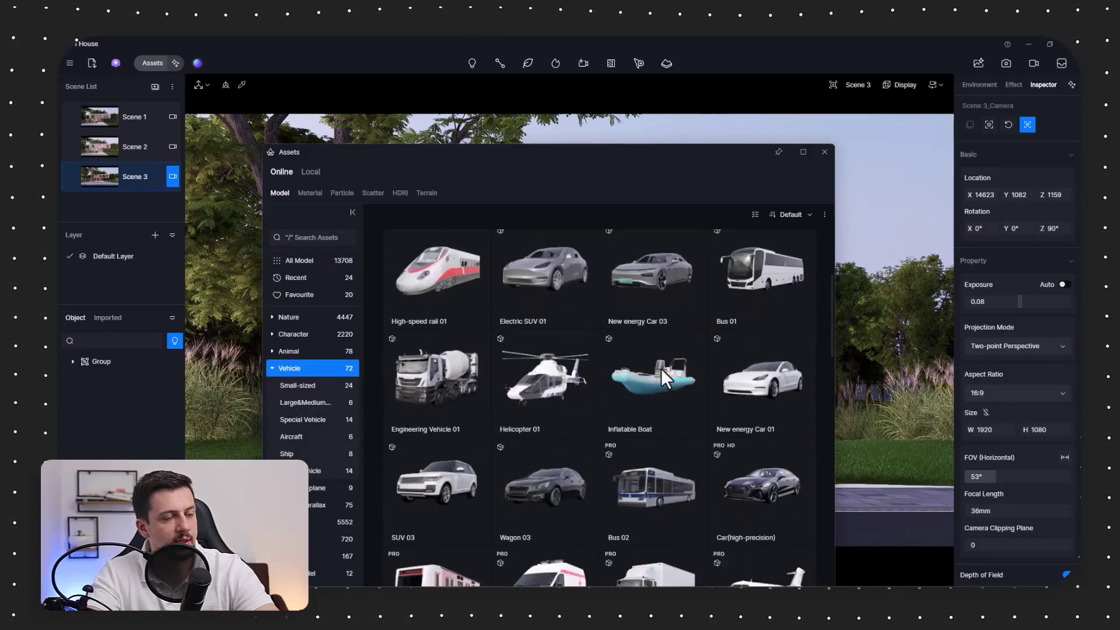
{"action": "scroll", "coordinate": [677, 382], "scroll_direction": "down", "scroll_amount": 4}
{"action": "scroll", "coordinate": [796, 490], "scroll_direction": "down", "scroll_amount": 3}
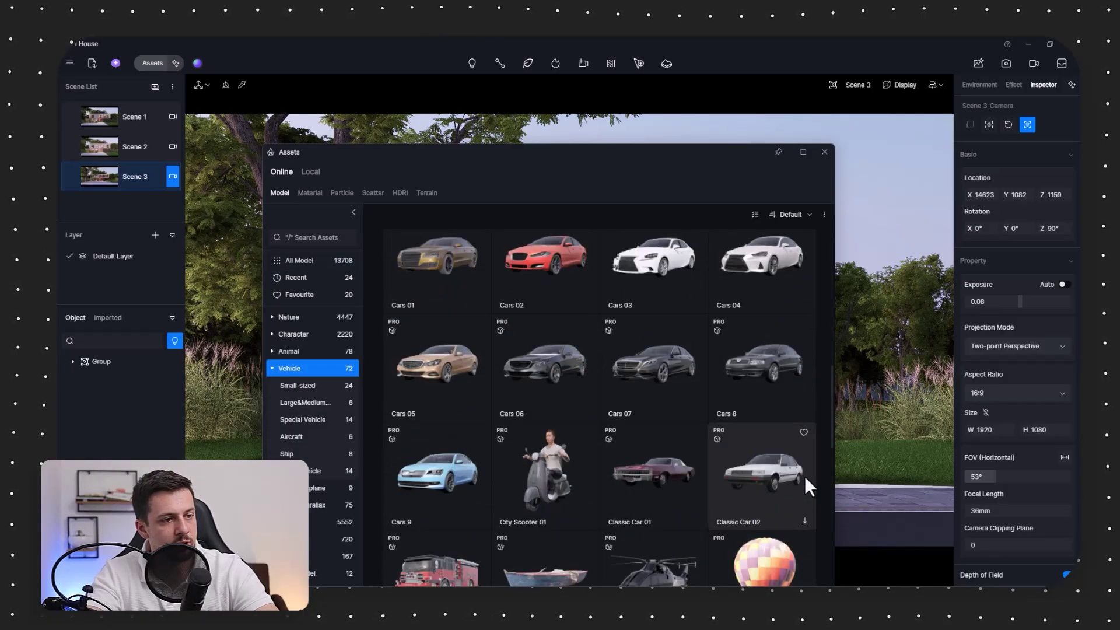
{"action": "scroll", "coordinate": [570, 369], "scroll_direction": "down", "scroll_amount": 10}
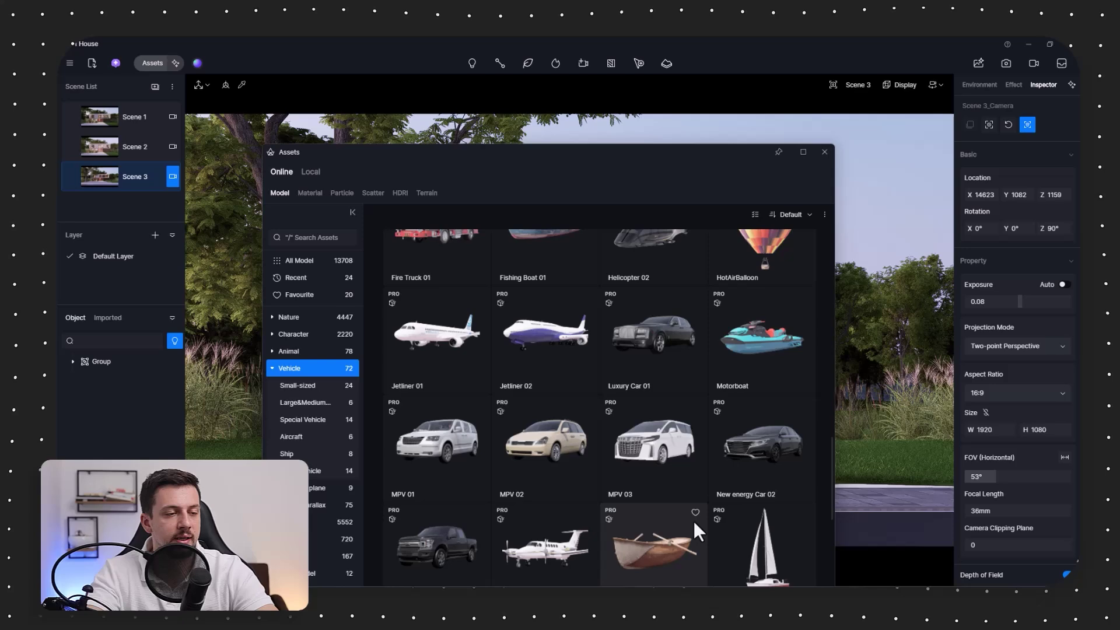
{"action": "scroll", "coordinate": [698, 397], "scroll_direction": "down", "scroll_amount": 2}
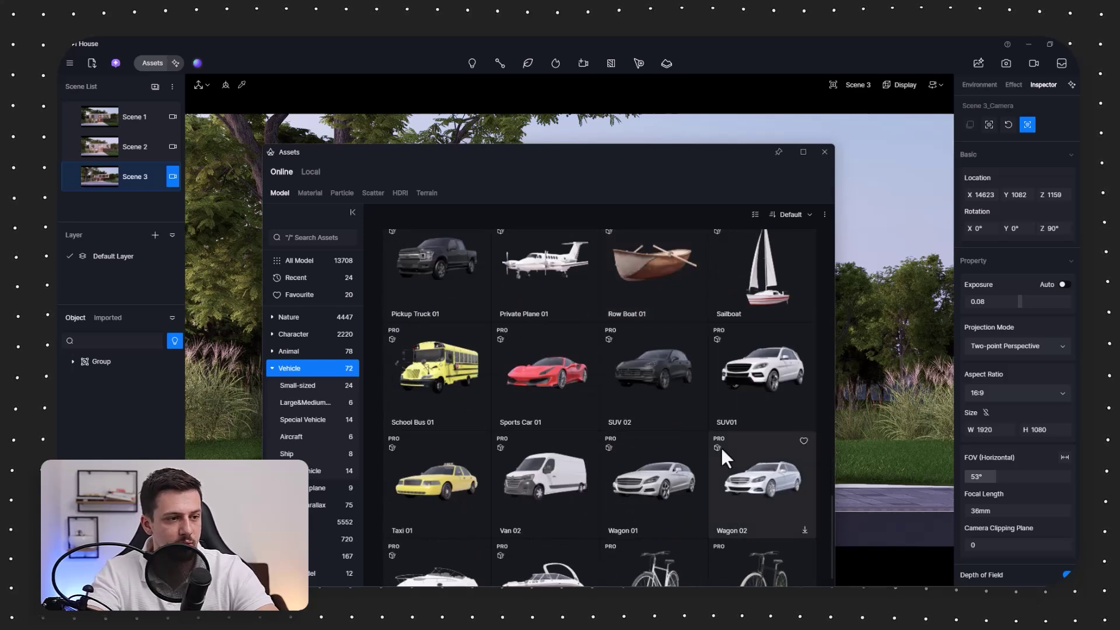
{"action": "scroll", "coordinate": [721, 455], "scroll_direction": "down", "scroll_amount": 2}
{"action": "scroll", "coordinate": [746, 474], "scroll_direction": "up", "scroll_amount": 12}
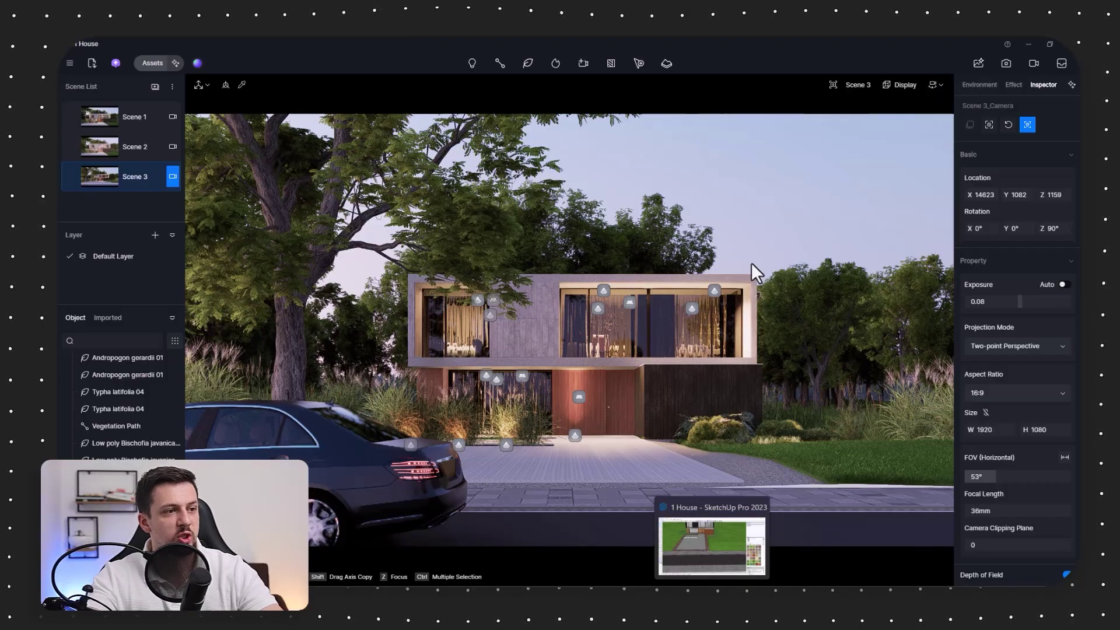
{"action": "left_click", "coordinate": [1005, 62]}
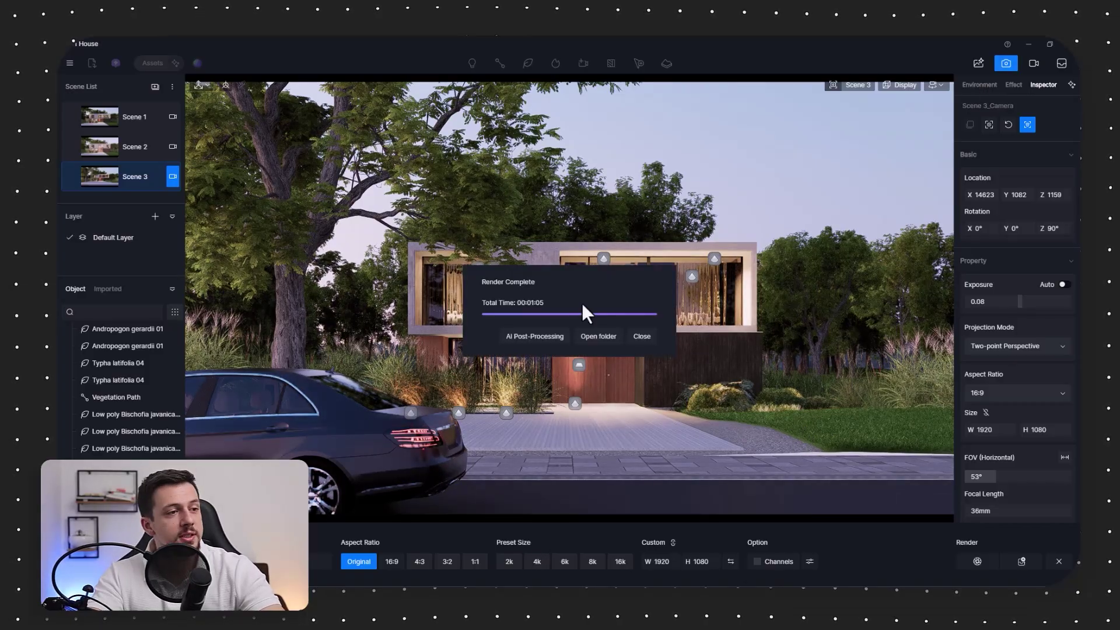
Open the finished render in AI Post-Processing in an enlarged window.
{"action": "left_click", "coordinate": [514, 337]}
{"action": "double_click", "coordinate": [654, 148]}
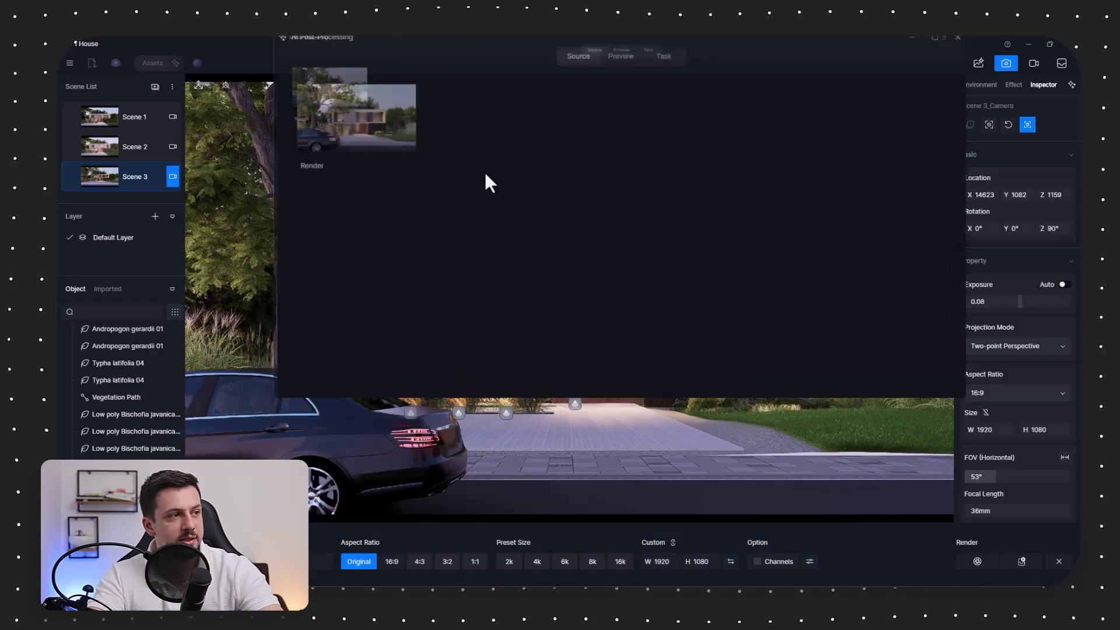
{"action": "left_click", "coordinate": [136, 125]}
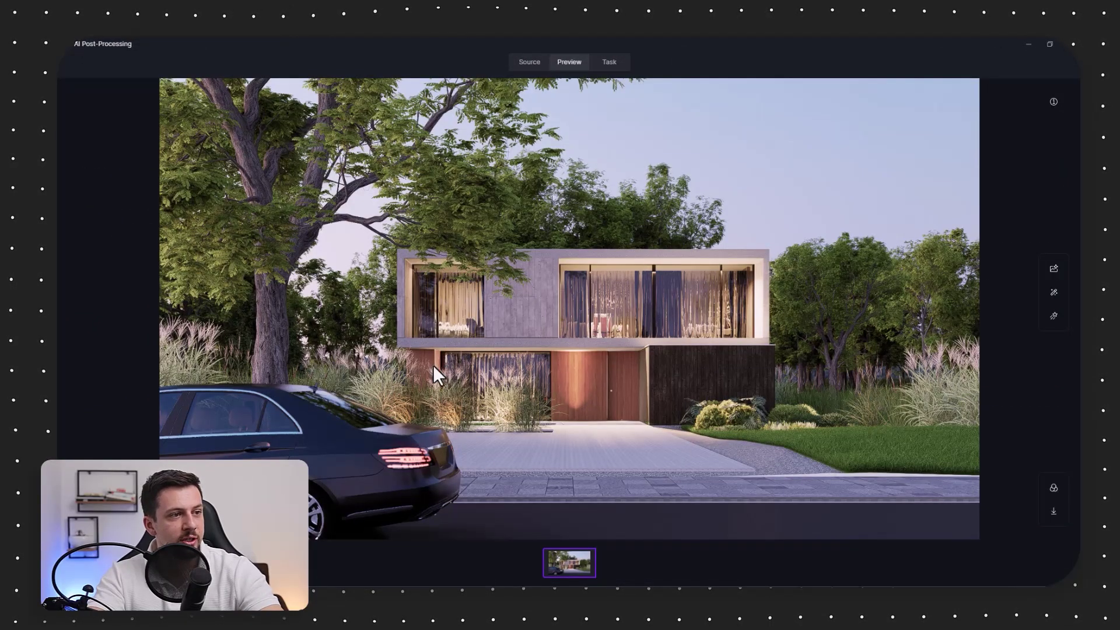
Give the parked car Motion Blur at angle 0, weight 17, and save it as Render_effect.png.
{"action": "left_click", "coordinate": [1052, 490]}
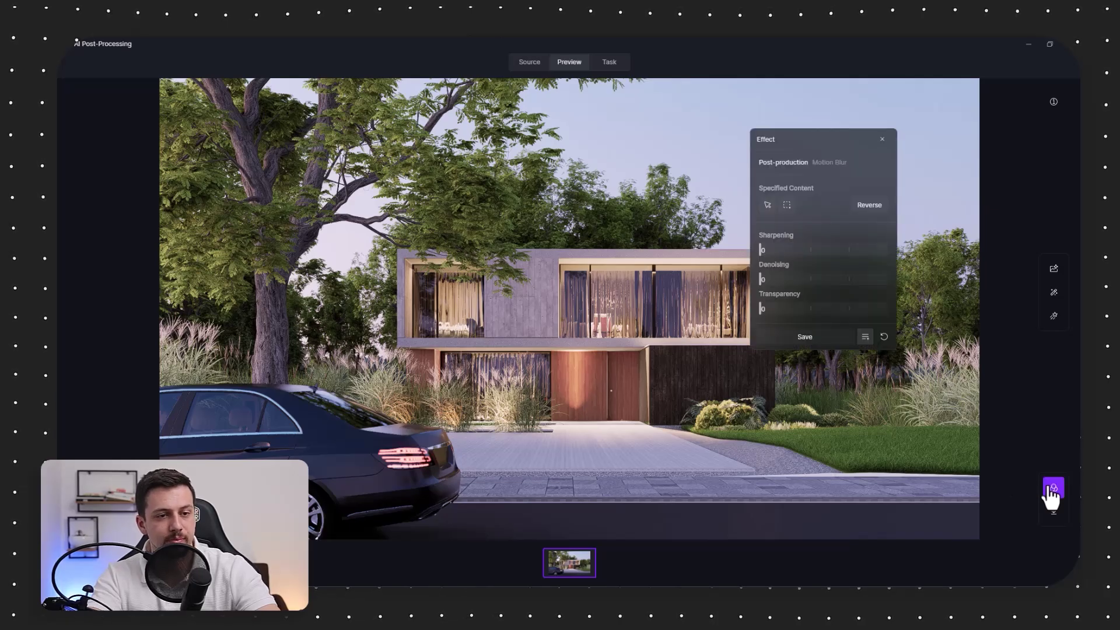
{"action": "left_click", "coordinate": [823, 163]}
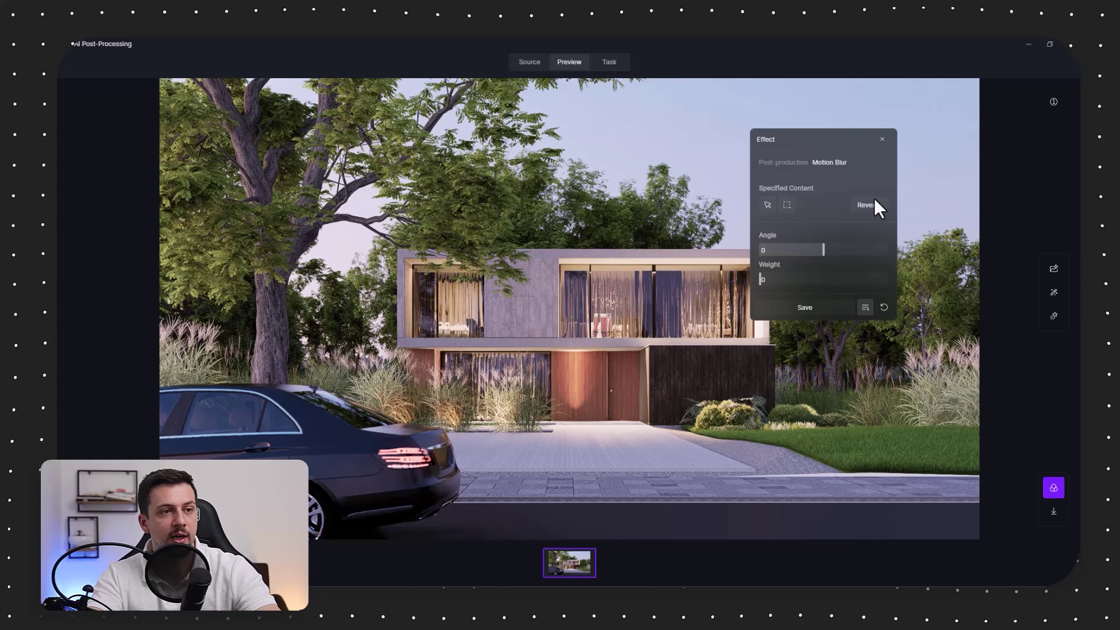
{"action": "left_click", "coordinate": [768, 205]}
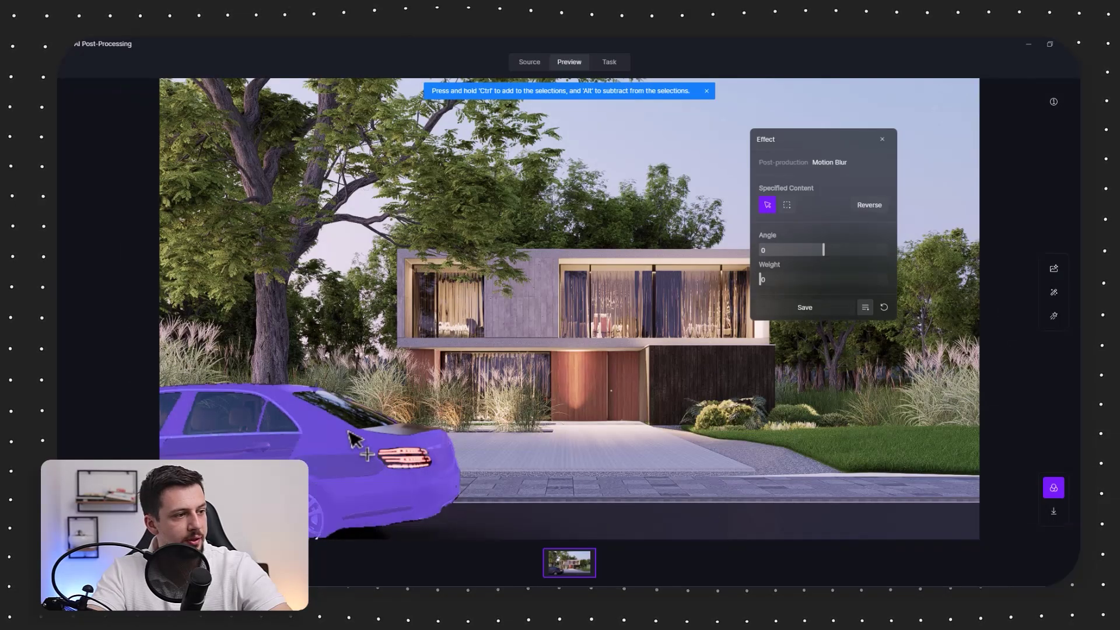
{"action": "left_click", "coordinate": [353, 439]}
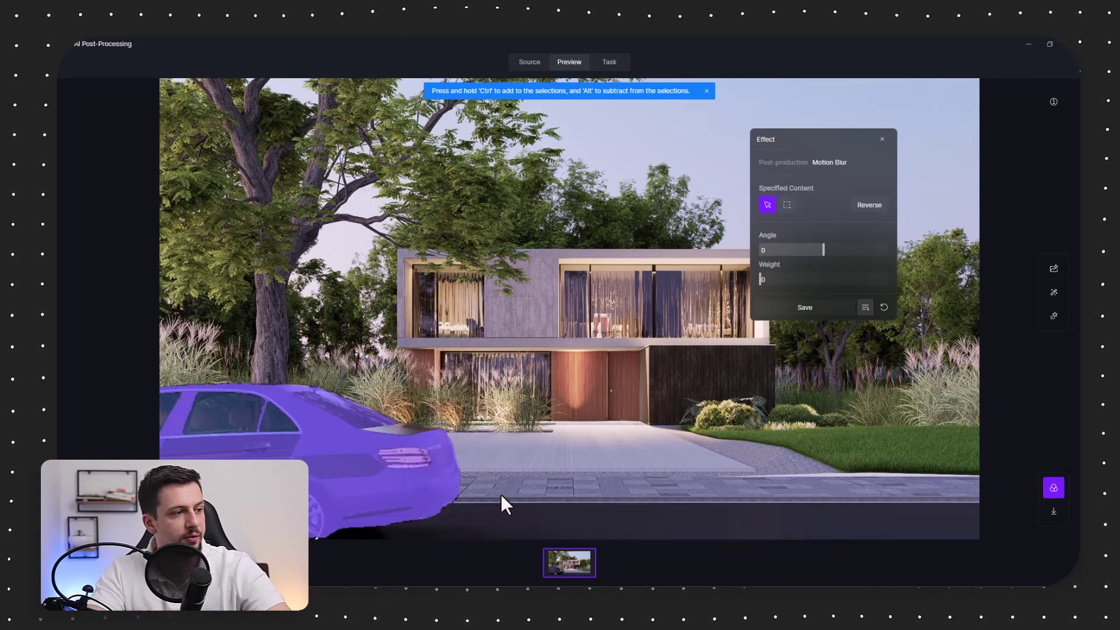
{"action": "left_click_drag", "start_coordinate": [793, 283], "coordinate": [807, 280]}
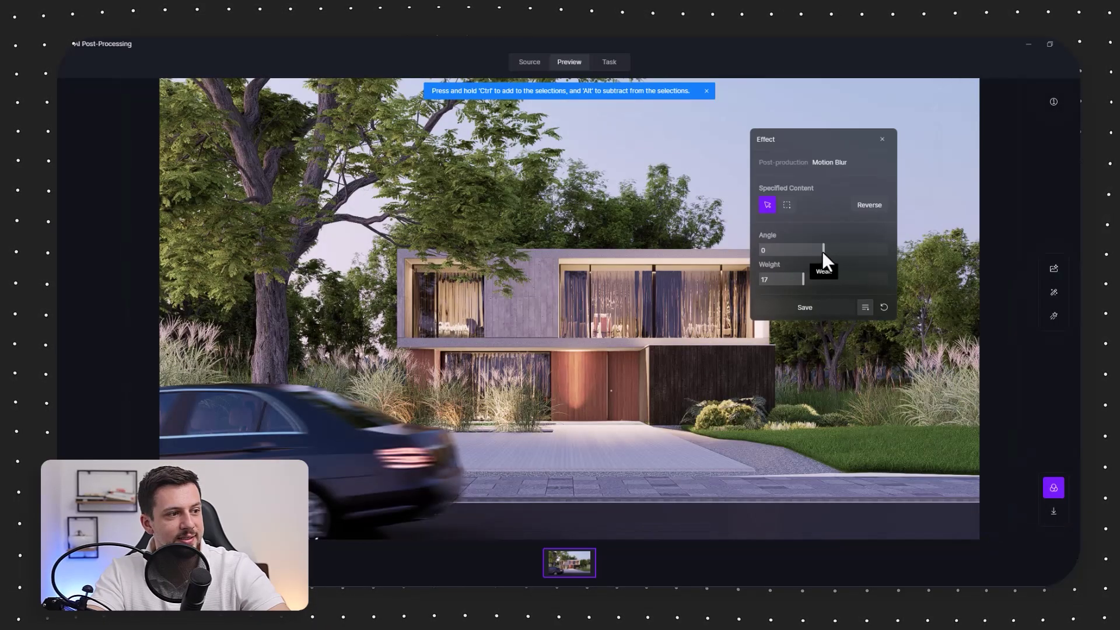
{"action": "mouse_move", "coordinate": [823, 251]}
{"action": "left_mouse_down"}
{"action": "mouse_move", "coordinate": [843, 254]}
{"action": "mouse_move", "coordinate": [797, 254]}
{"action": "mouse_move", "coordinate": [824, 258]}
{"action": "left_mouse_up"}
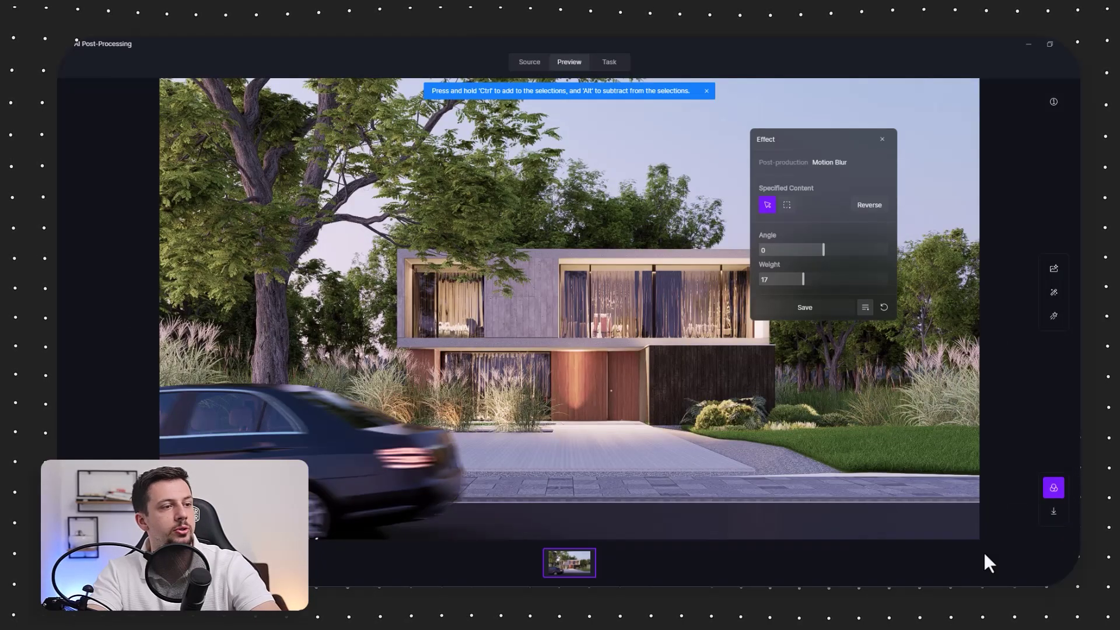
{"action": "left_click", "coordinate": [843, 311]}
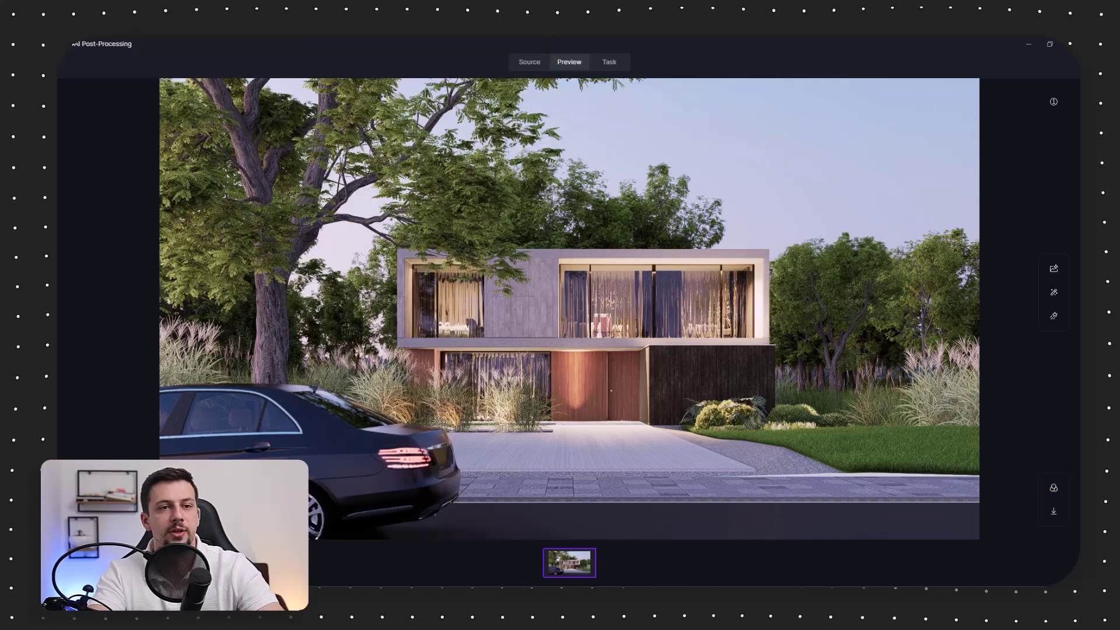
Smart-select the sky area and inpaint it with a cloudy sky preset.
{"action": "left_click", "coordinate": [1054, 317]}
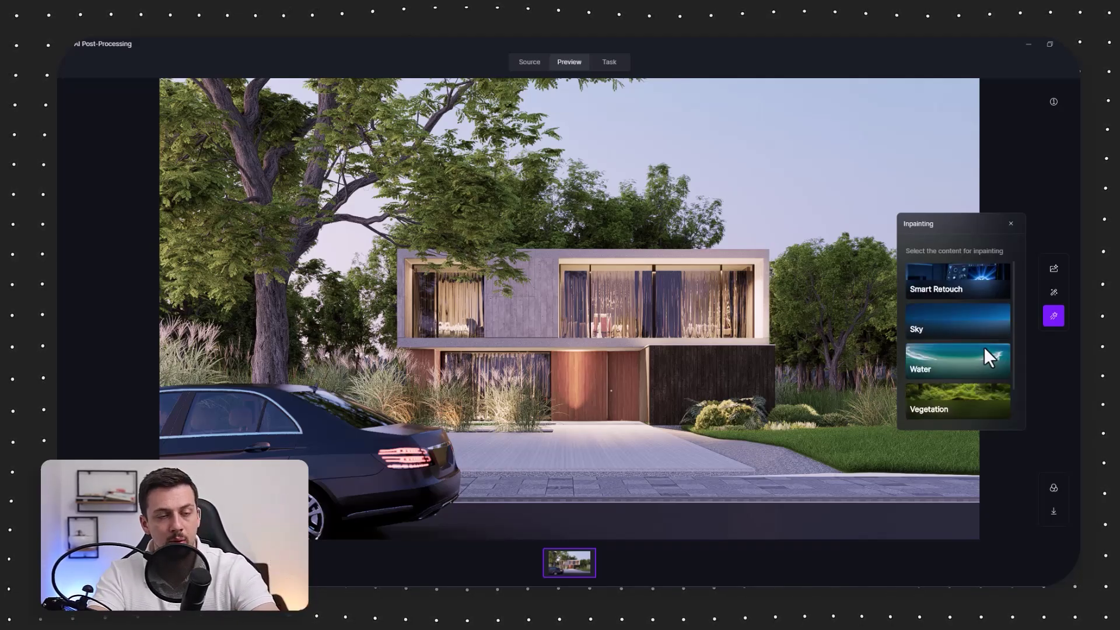
{"action": "left_click", "coordinate": [960, 327]}
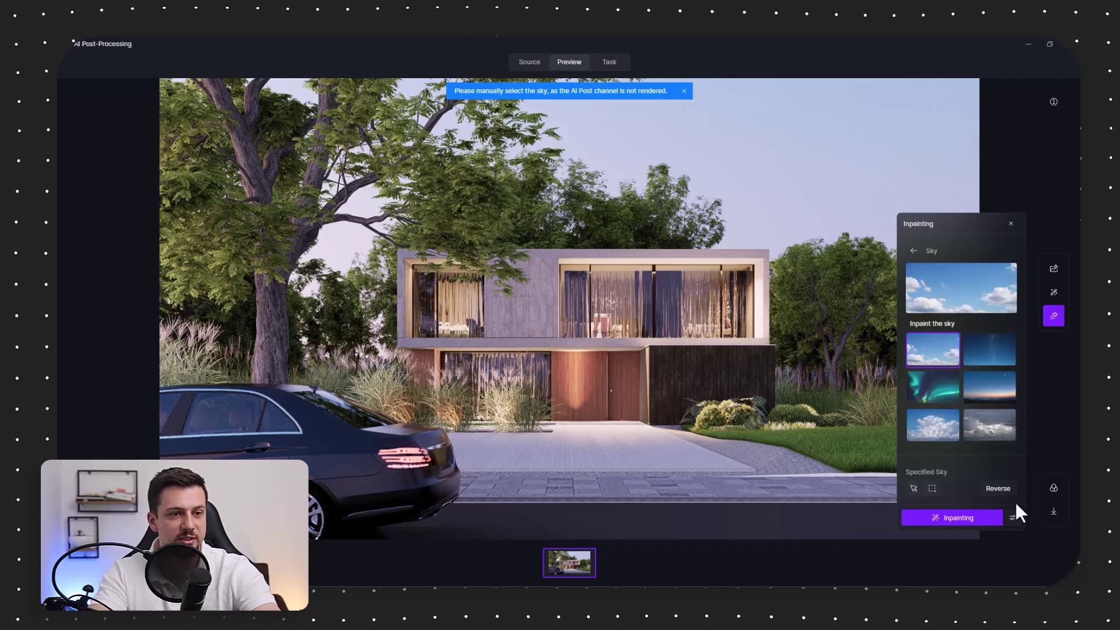
{"action": "left_click", "coordinate": [914, 489]}
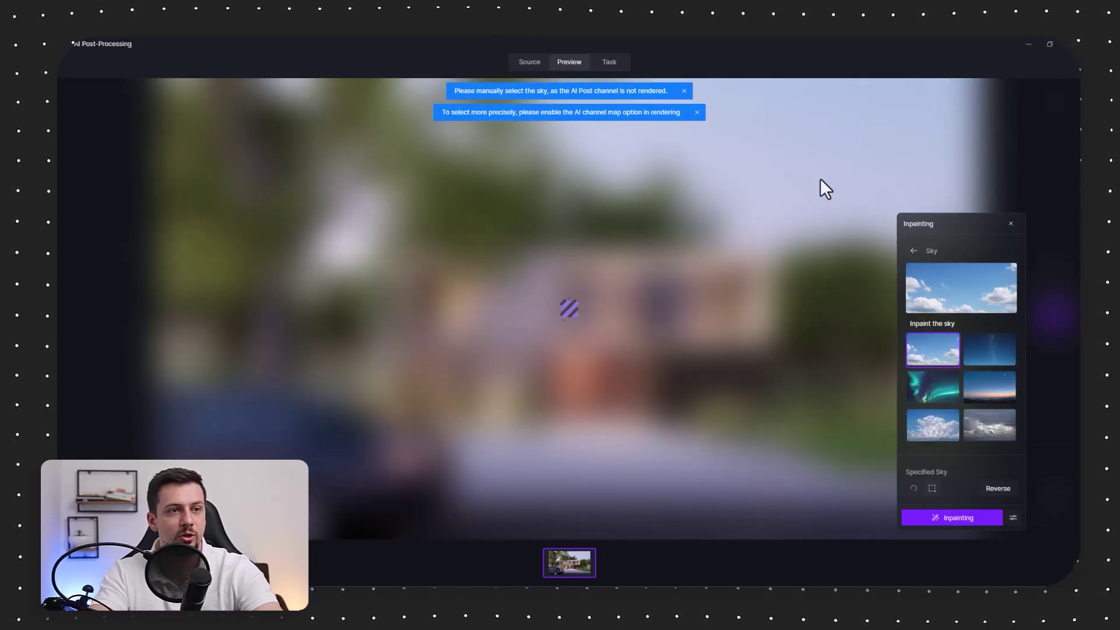
{"action": "left_click", "coordinate": [822, 146]}
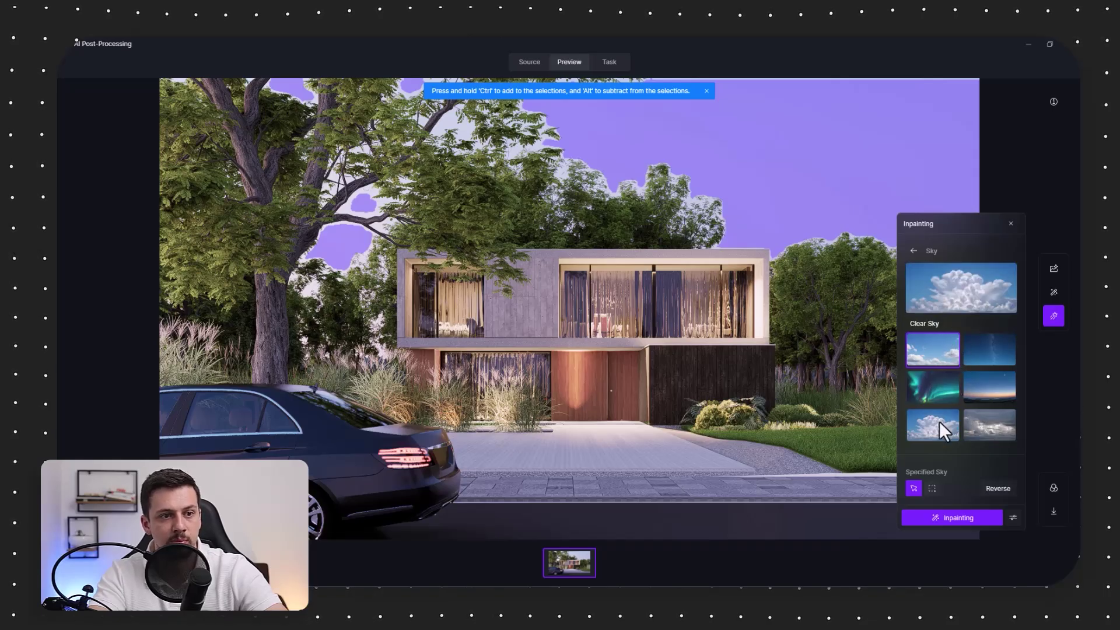
{"action": "left_click", "coordinate": [985, 522]}
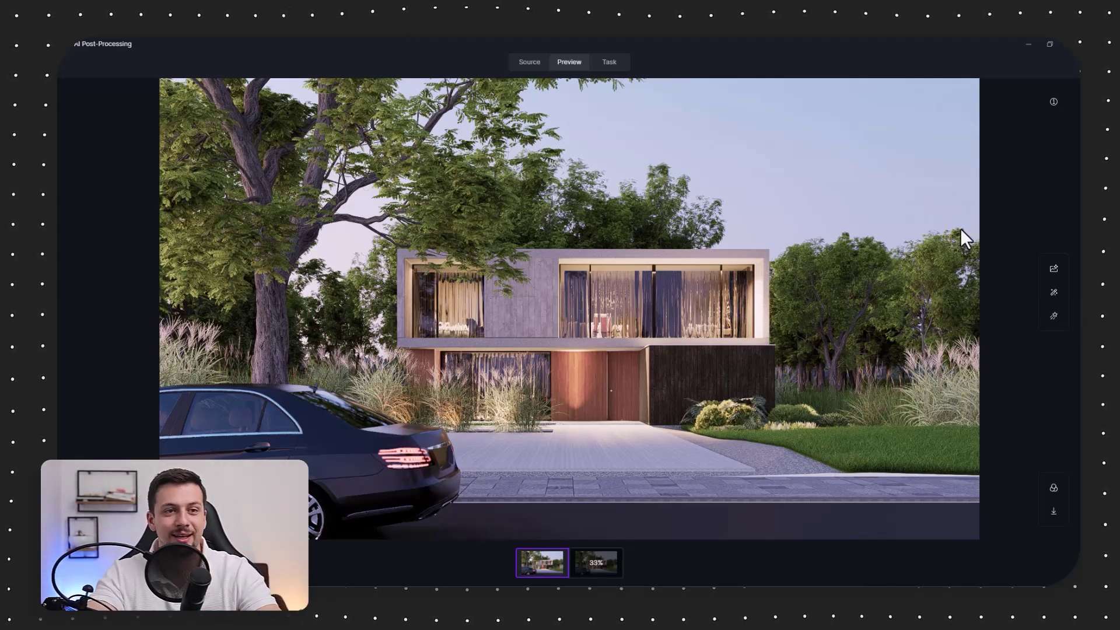
Run AI Enhancer at Enhancement Weight 1 with Texture Strength 0.5.
{"action": "left_click", "coordinate": [1054, 272]}
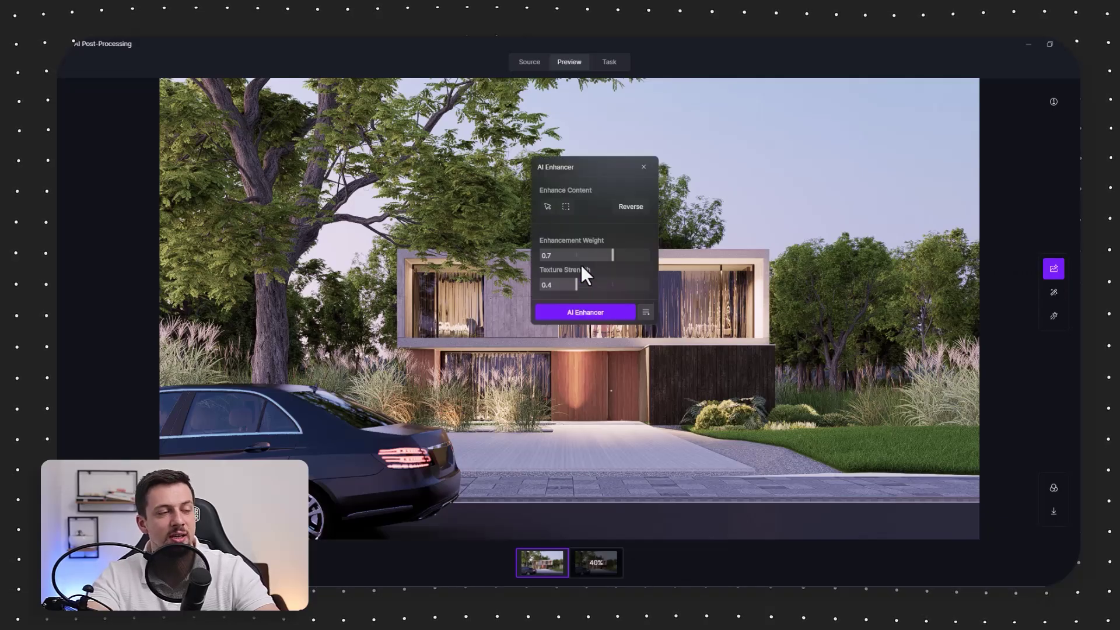
{"action": "left_click_drag", "start_coordinate": [612, 255], "coordinate": [676, 278]}
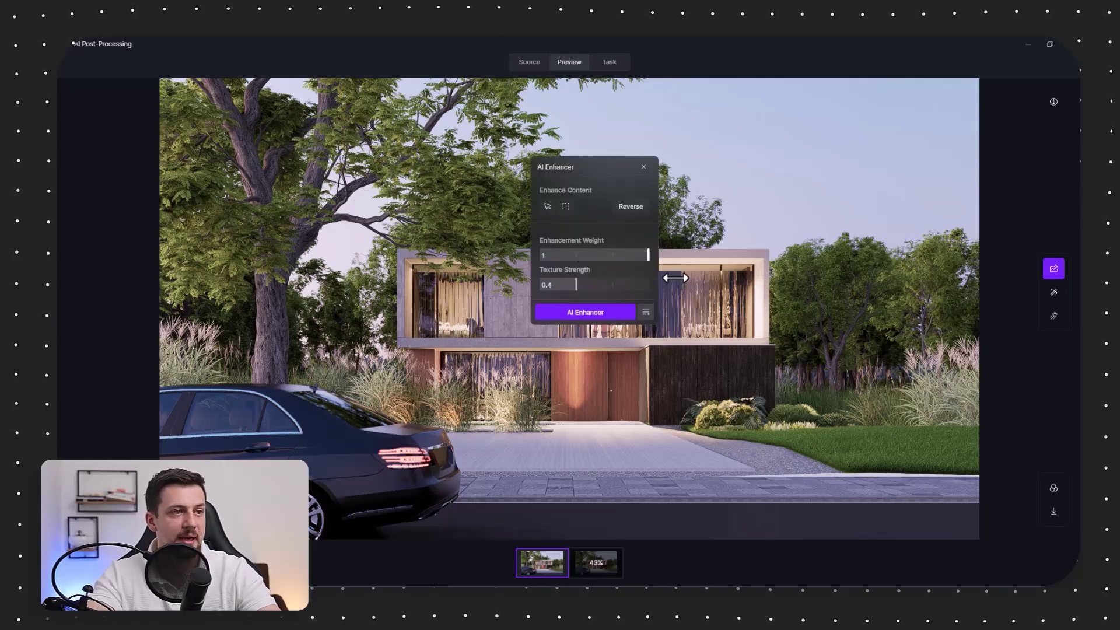
{"action": "left_click", "coordinate": [622, 312]}
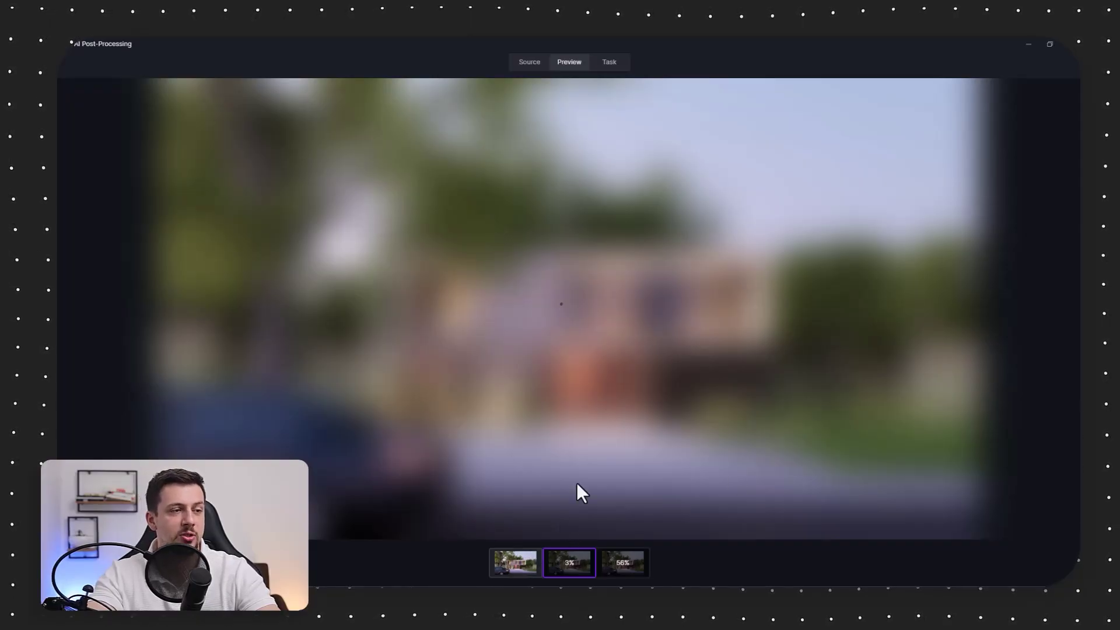
Return to the original render and pick the Realistic > Sunset style preset.
{"action": "left_click", "coordinate": [519, 561]}
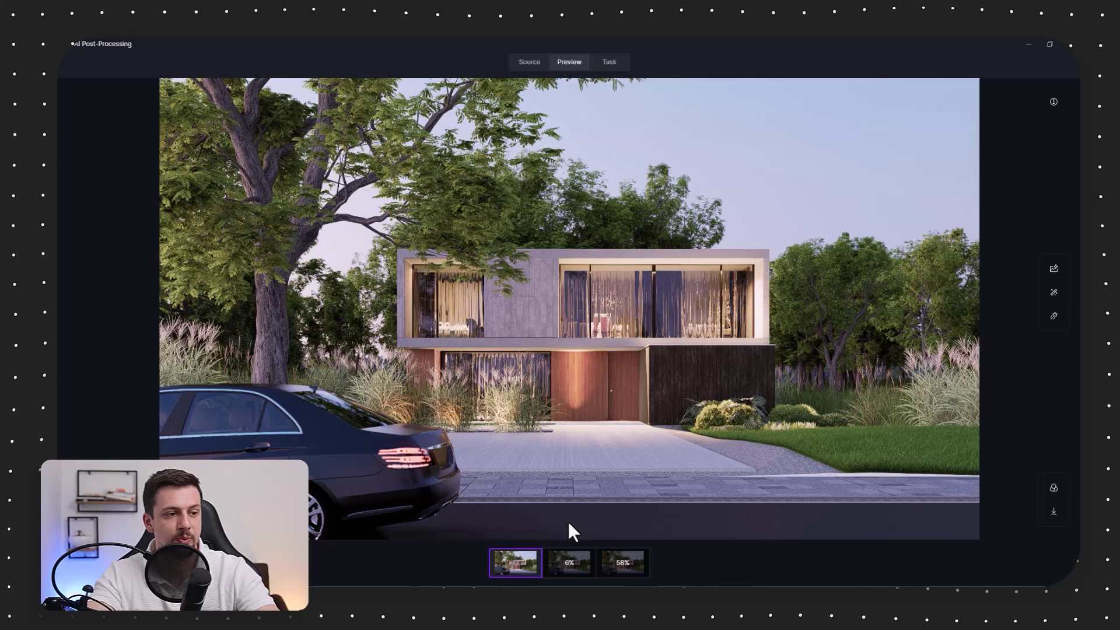
{"action": "left_click", "coordinate": [1058, 297]}
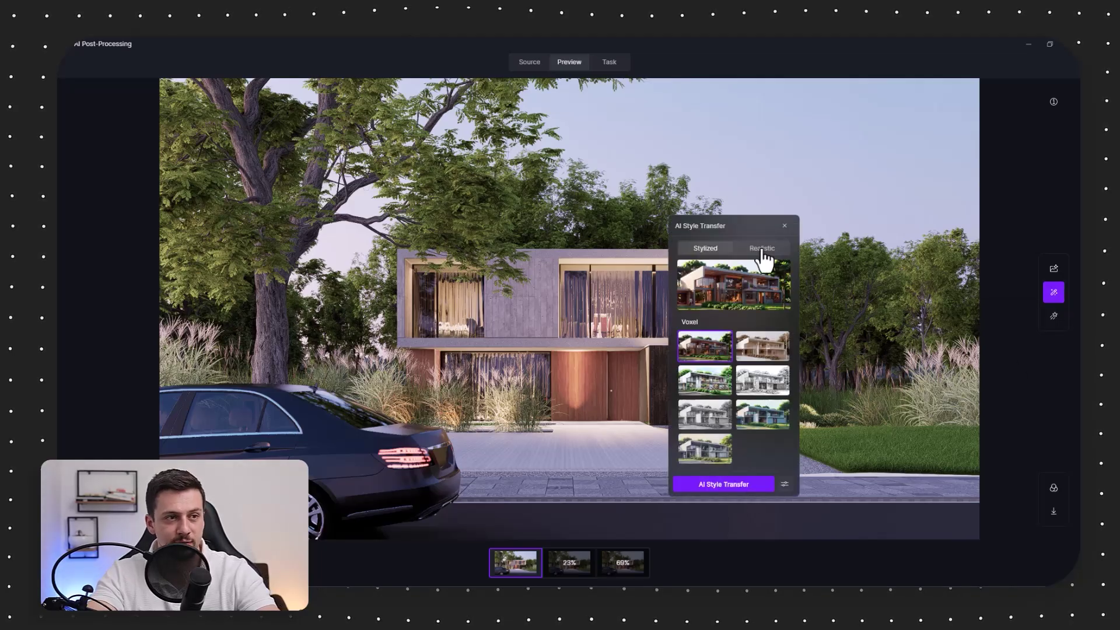
{"action": "left_click", "coordinate": [763, 250]}
{"action": "left_click_drag", "start_coordinate": [763, 226], "coordinate": [880, 193]}
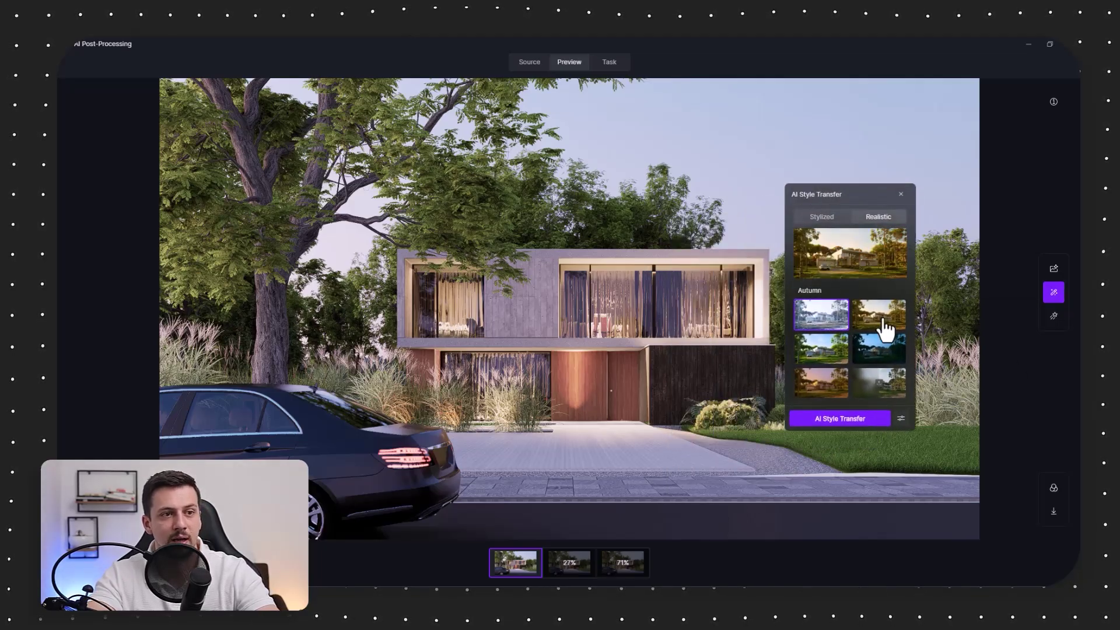
{"action": "left_click", "coordinate": [826, 375]}
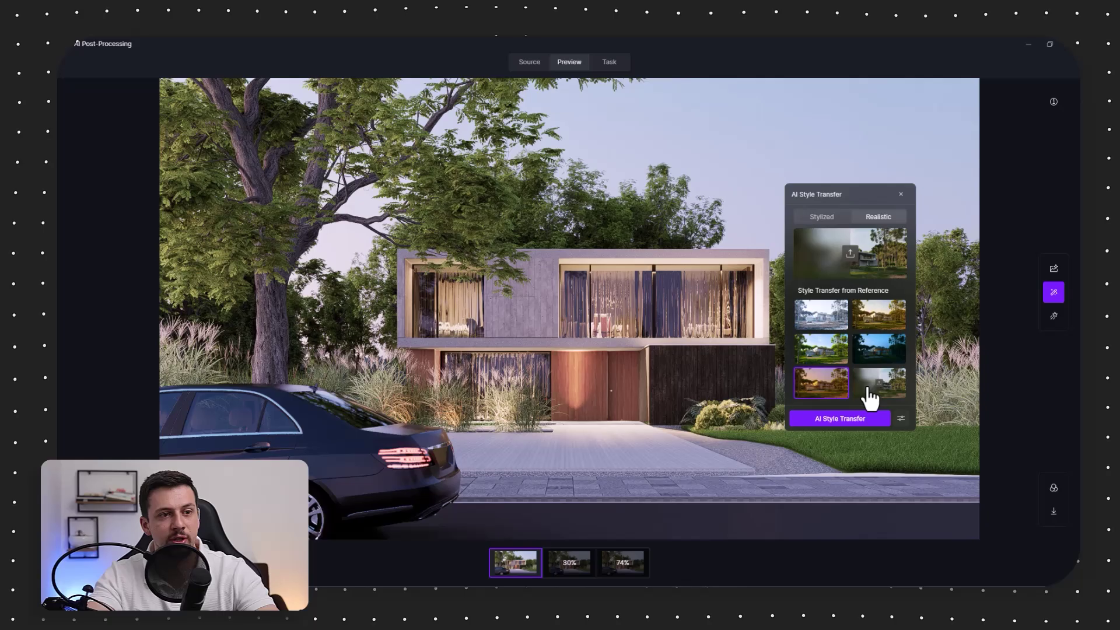
{"action": "left_click", "coordinate": [864, 322]}
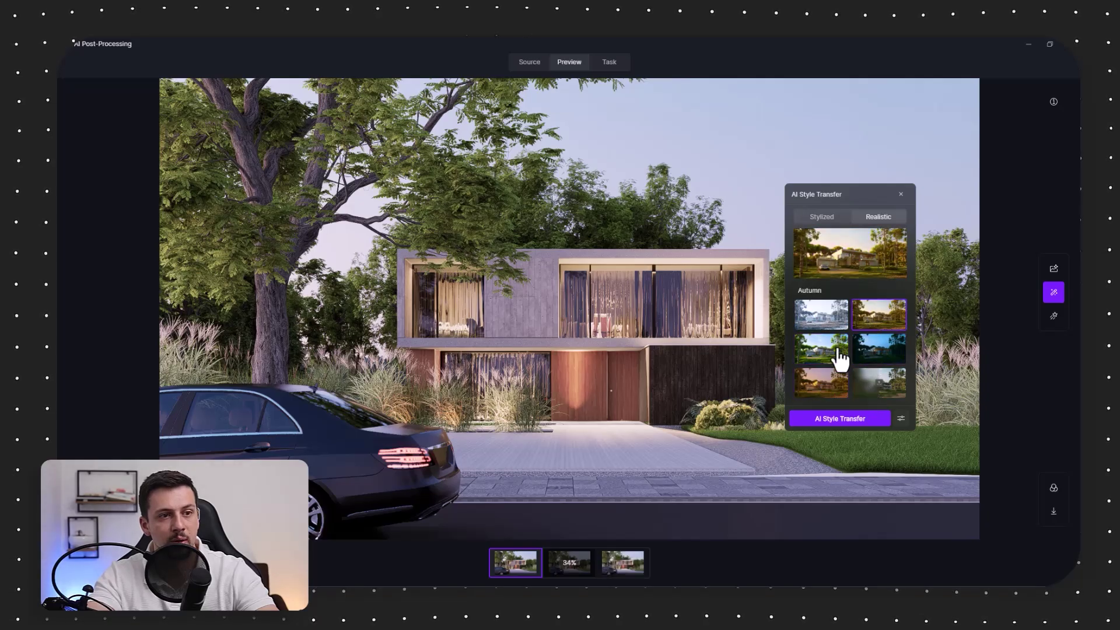
{"action": "left_click", "coordinate": [825, 391]}
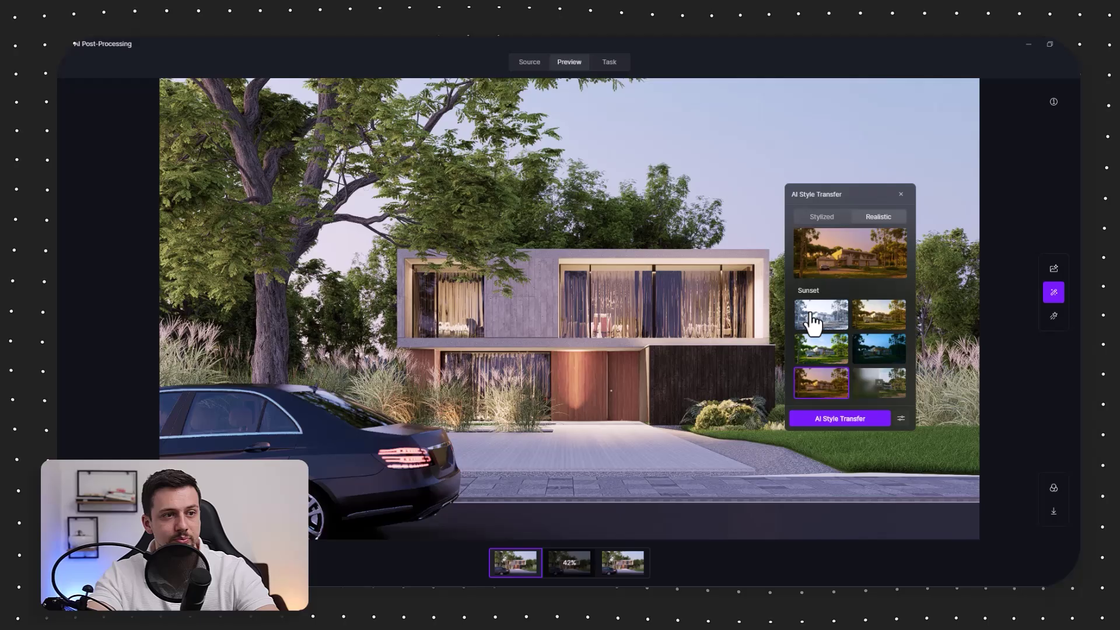
Set Structure Matching Weight 1 and Style Transfer Weight 0.8, then start the style transfer.
{"action": "left_click", "coordinate": [901, 420]}
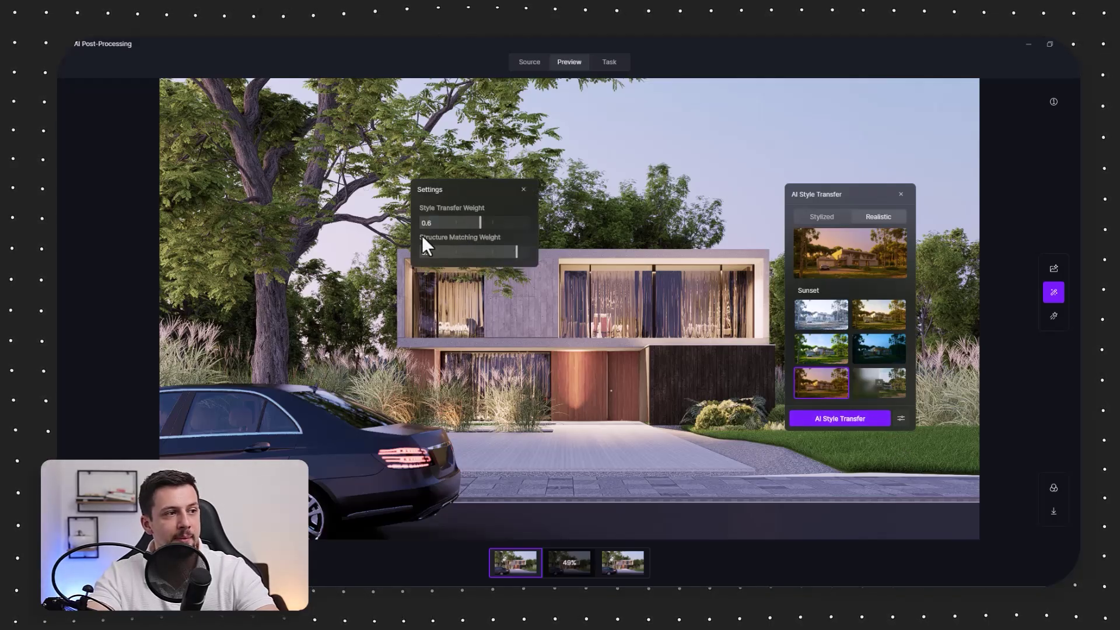
{"action": "left_click_drag", "start_coordinate": [509, 253], "coordinate": [533, 253]}
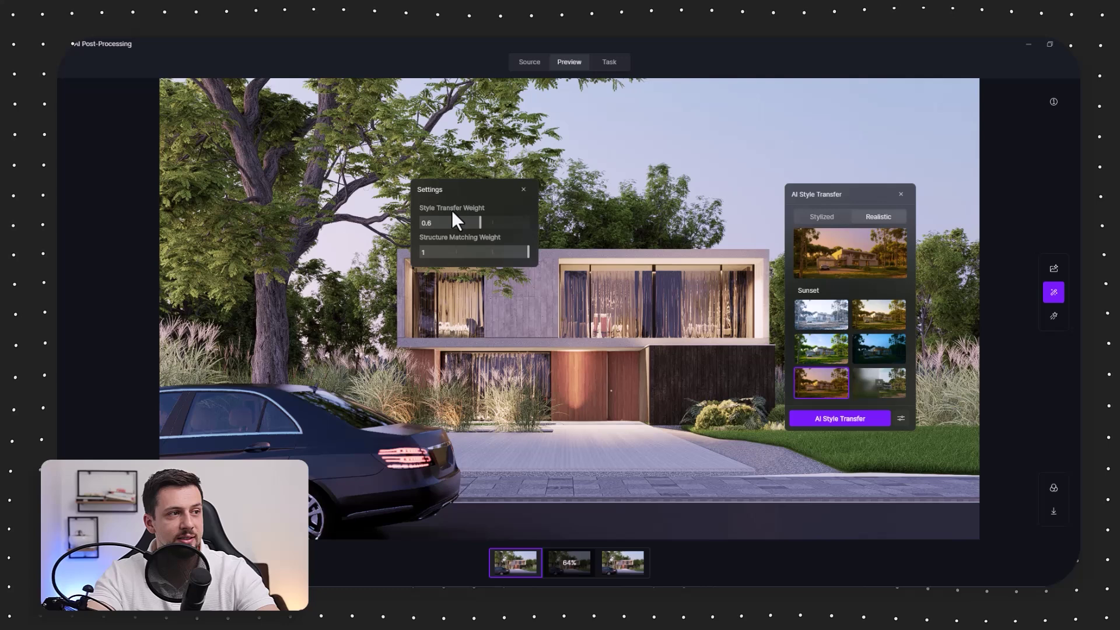
{"action": "left_click_drag", "start_coordinate": [479, 222], "coordinate": [504, 219]}
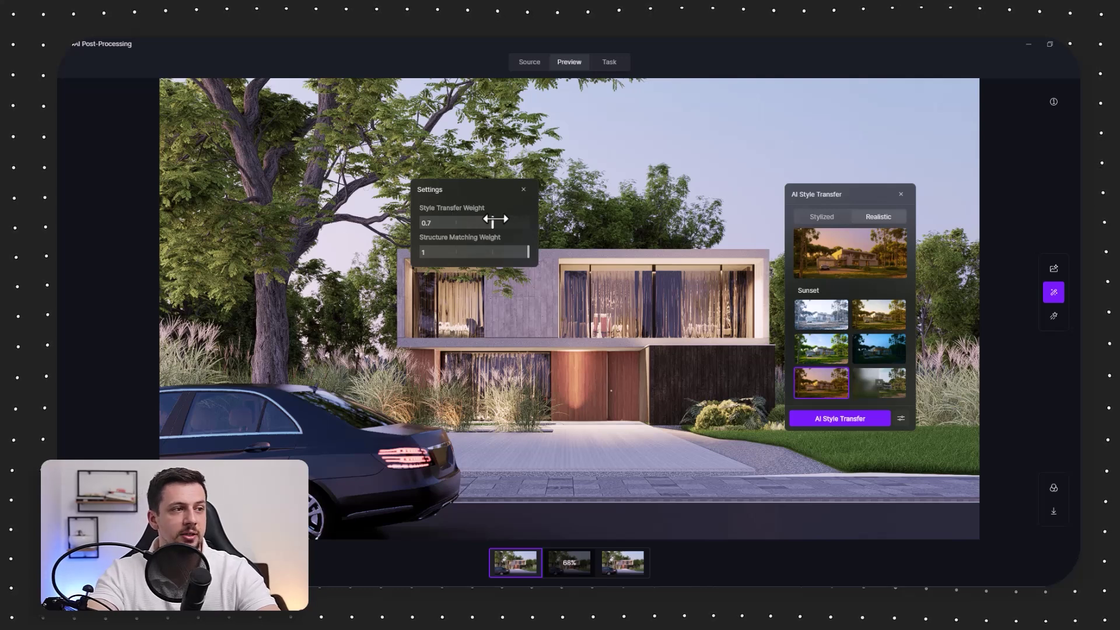
{"action": "left_click", "coordinate": [840, 429]}
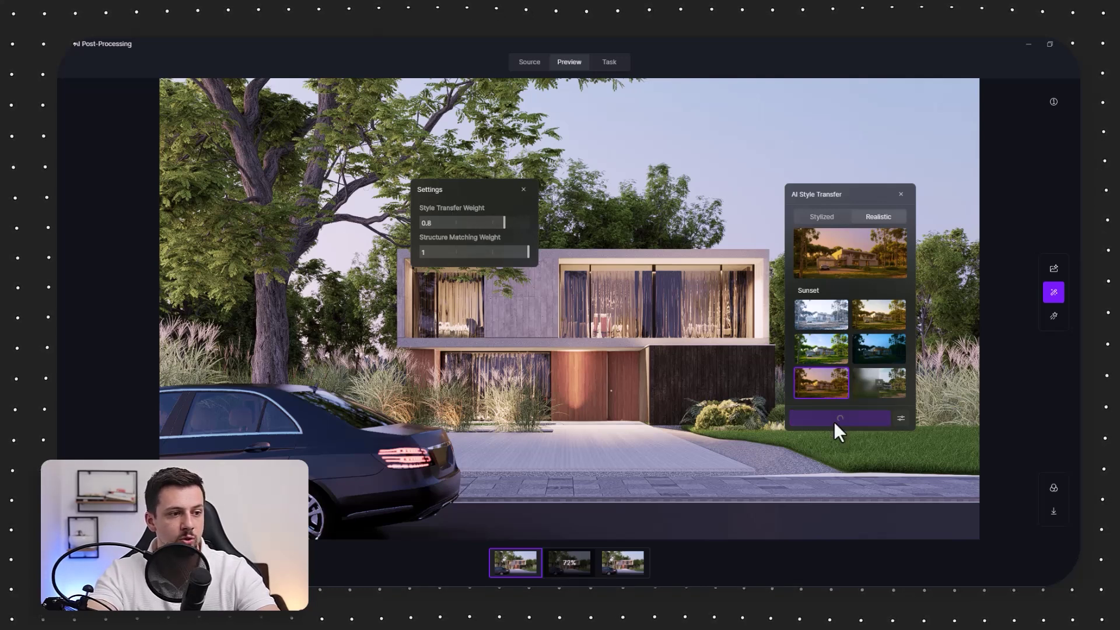
{"action": "left_click", "coordinate": [489, 562]}
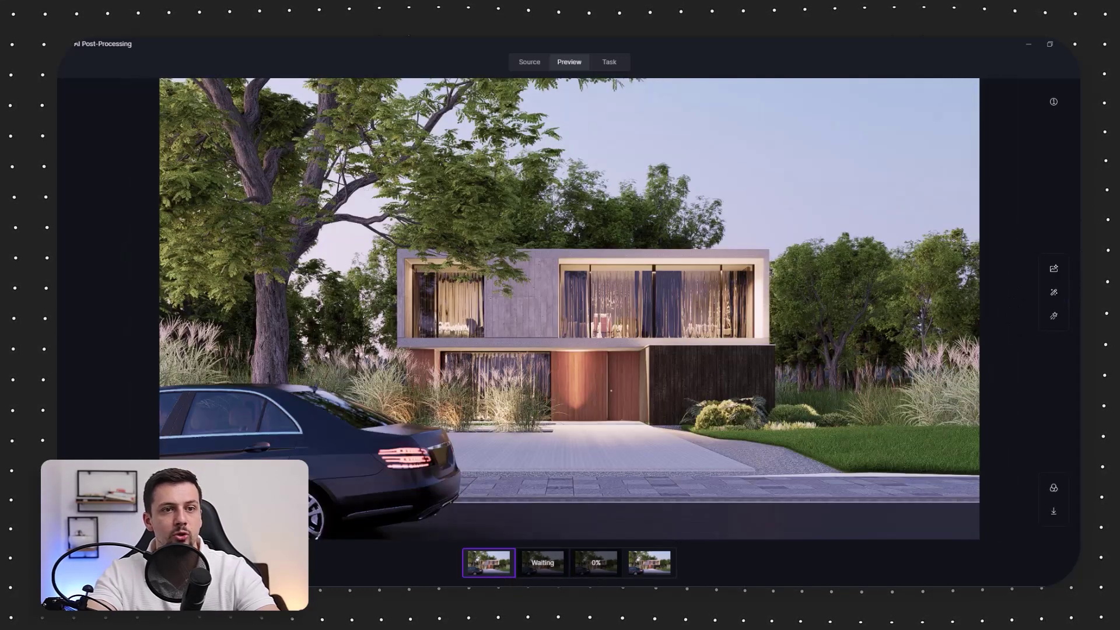
Drag the before/after divider to reveal the AI-enhanced version across the image.
{"action": "left_click", "coordinate": [1054, 292]}
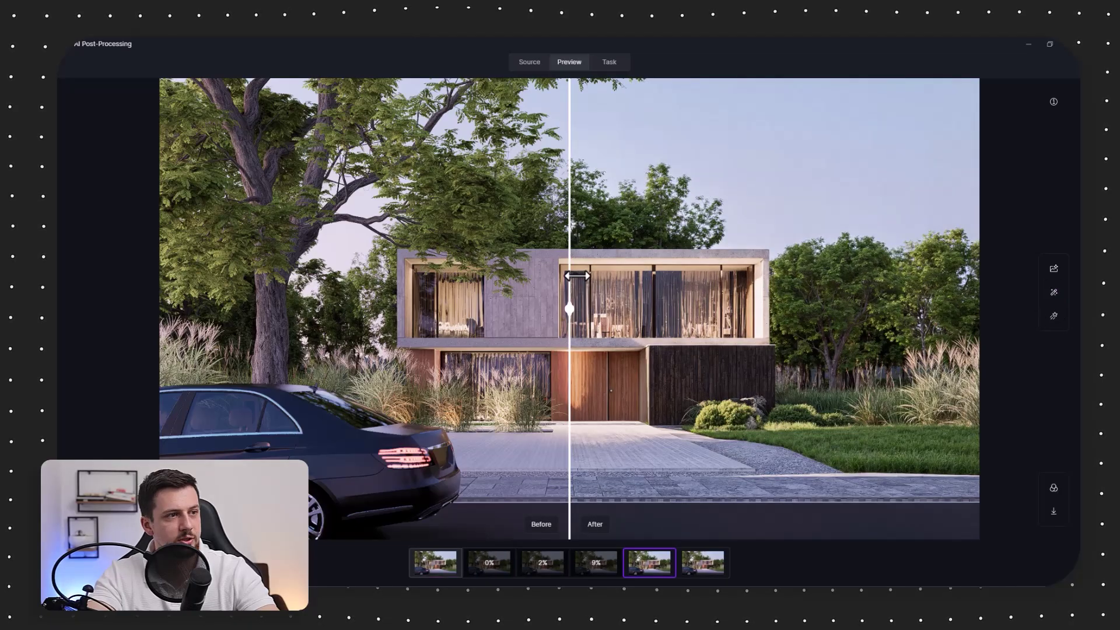
{"action": "left_click_drag", "start_coordinate": [577, 276], "coordinate": [1010, 393]}
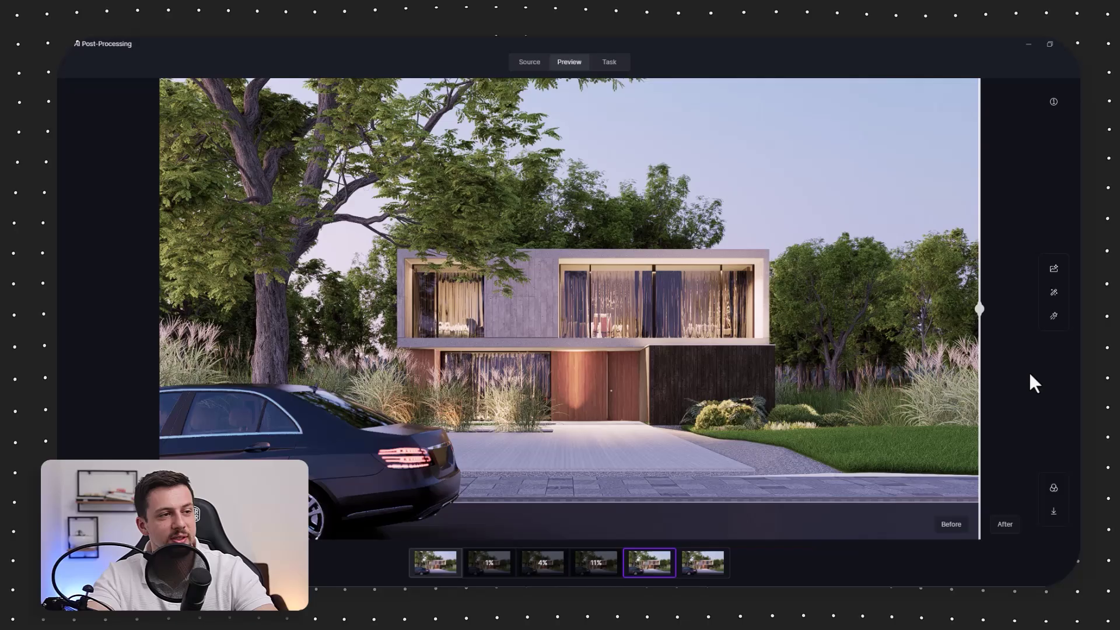
{"action": "left_click_drag", "start_coordinate": [980, 367], "coordinate": [68, 309]}
Zoom in to compare enhanced and original details, then compare again at full view.
{"action": "scroll", "coordinate": [718, 434], "scroll_direction": "up", "scroll_amount": 6}
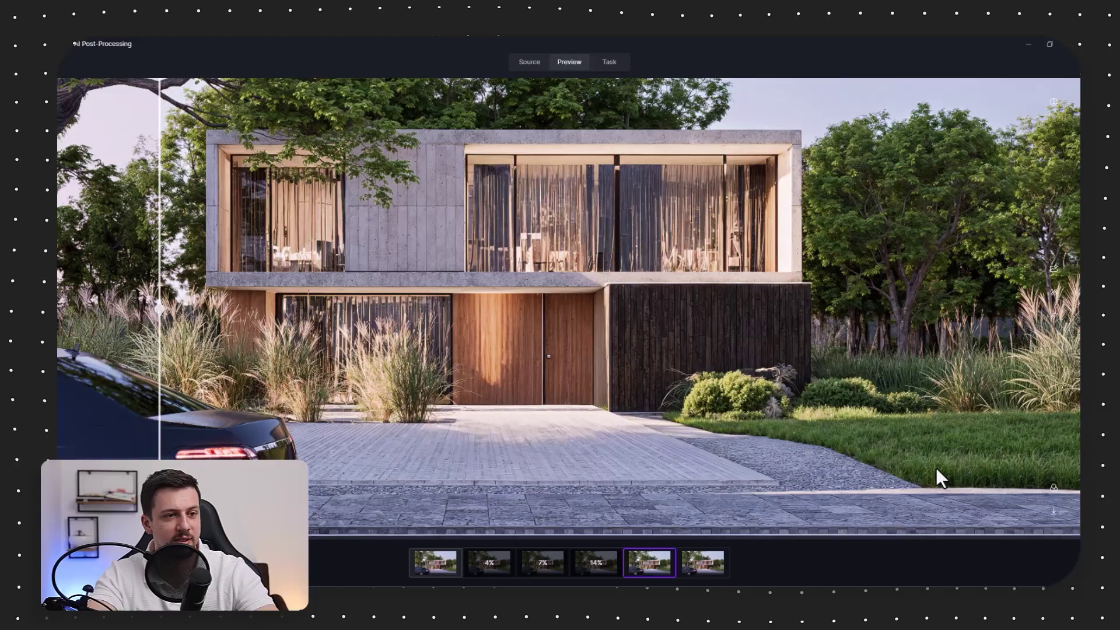
{"action": "scroll", "coordinate": [923, 450], "scroll_direction": "up", "scroll_amount": 4}
{"action": "left_click_drag", "start_coordinate": [578, 298], "coordinate": [845, 193]}
{"action": "scroll", "coordinate": [871, 196], "scroll_direction": "down", "scroll_amount": 3}
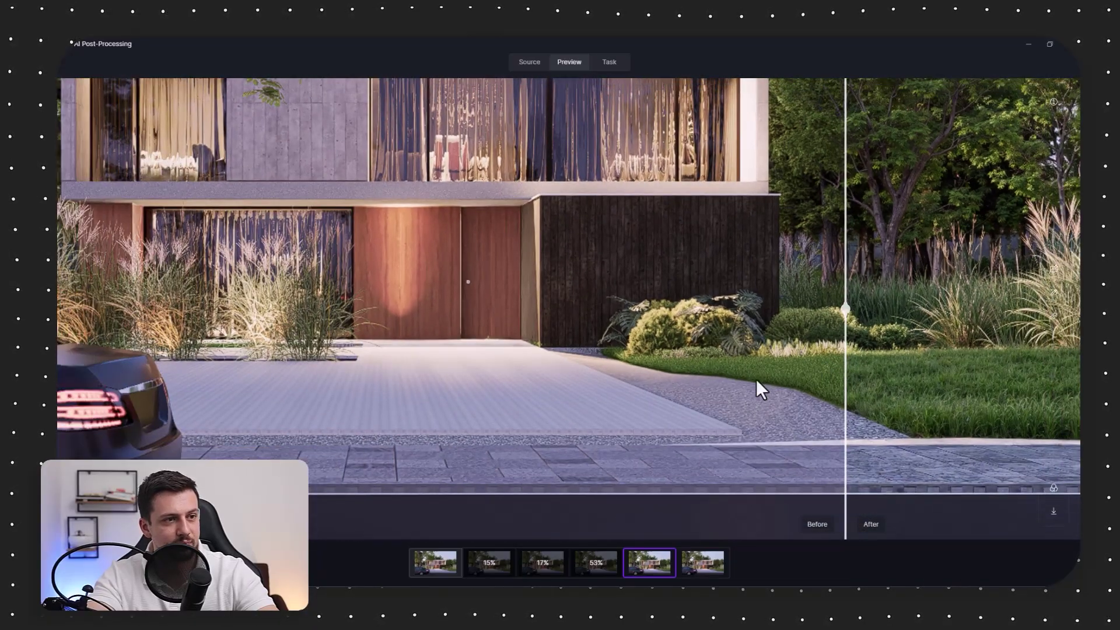
{"action": "scroll", "coordinate": [926, 282], "scroll_direction": "down", "scroll_amount": 4}
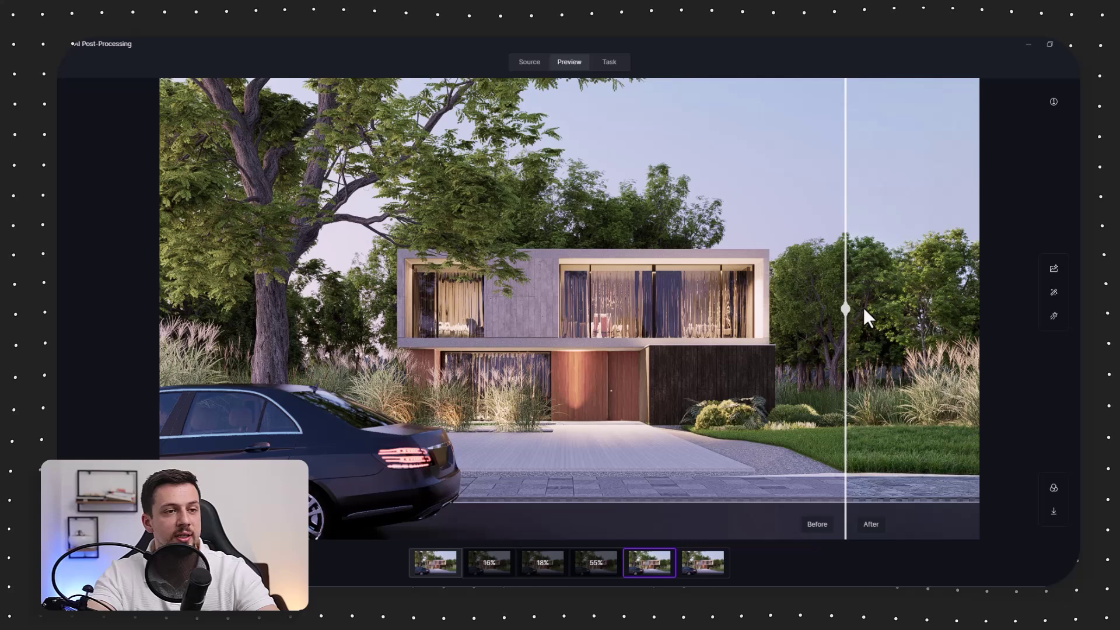
{"action": "left_click_drag", "start_coordinate": [864, 311], "coordinate": [58, 241]}
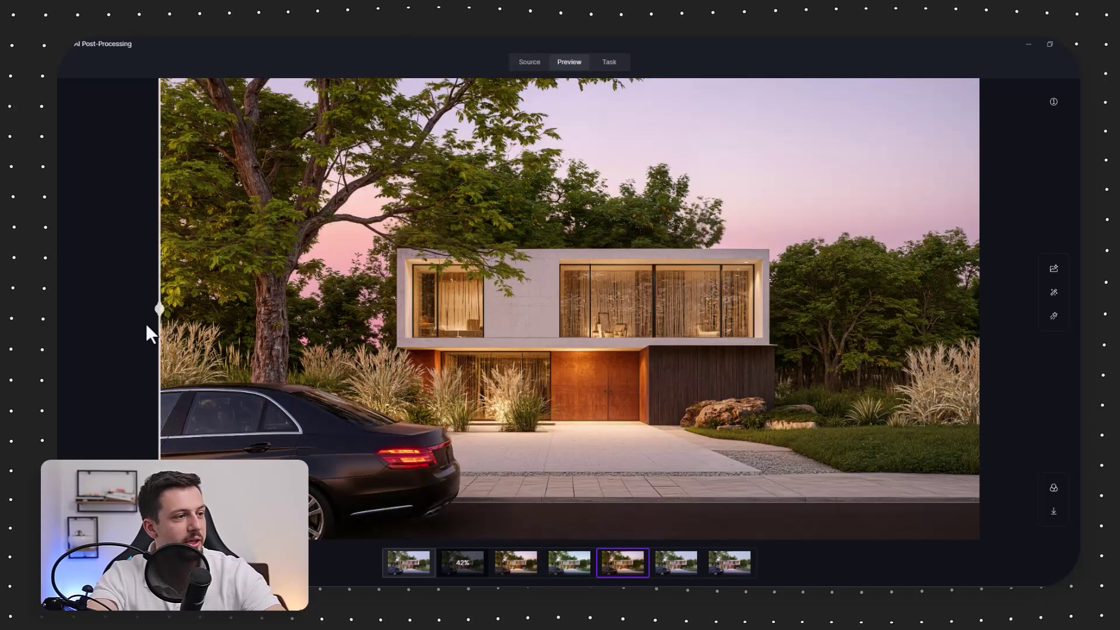
Compare the dusk style-transfer result with the original by sweeping the before/after divider.
{"action": "left_click_drag", "start_coordinate": [159, 324], "coordinate": [1049, 498]}
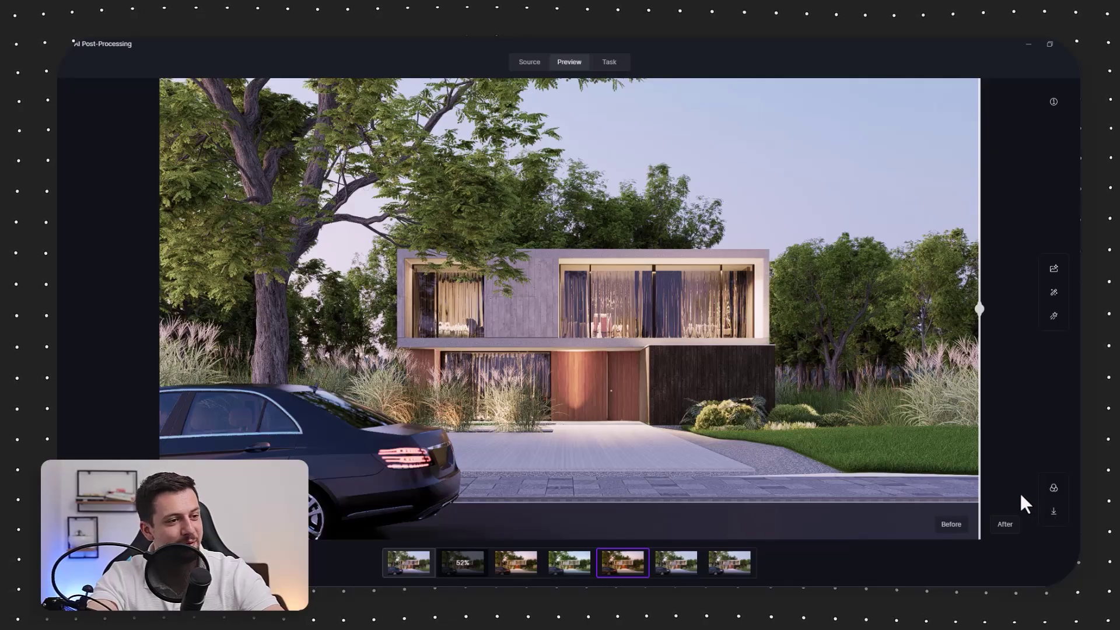
{"action": "left_click_drag", "start_coordinate": [997, 495], "coordinate": [106, 366]}
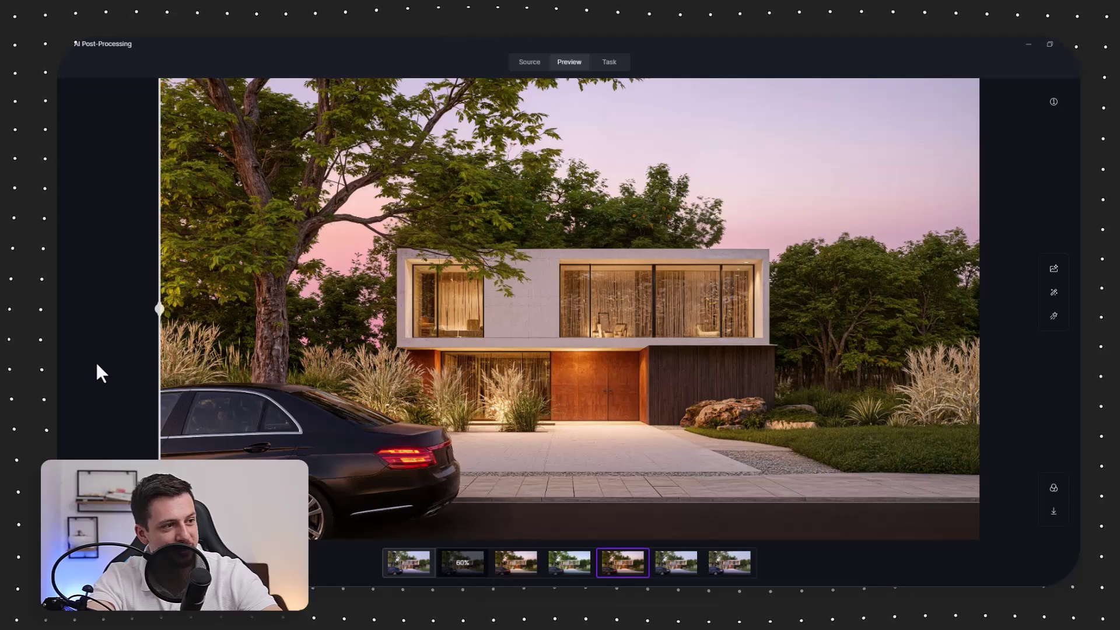
{"action": "left_click_drag", "start_coordinate": [160, 385], "coordinate": [159, 496]}
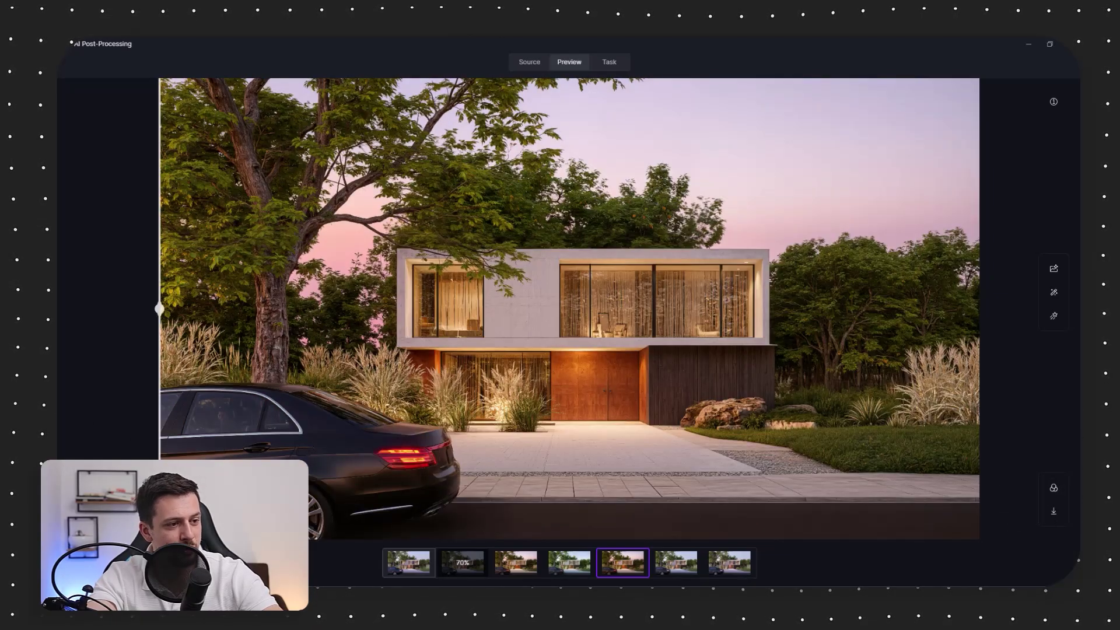
Check the daytime result, then open the autumn red-foliage result and compare it with the original.
{"action": "left_click", "coordinate": [569, 561]}
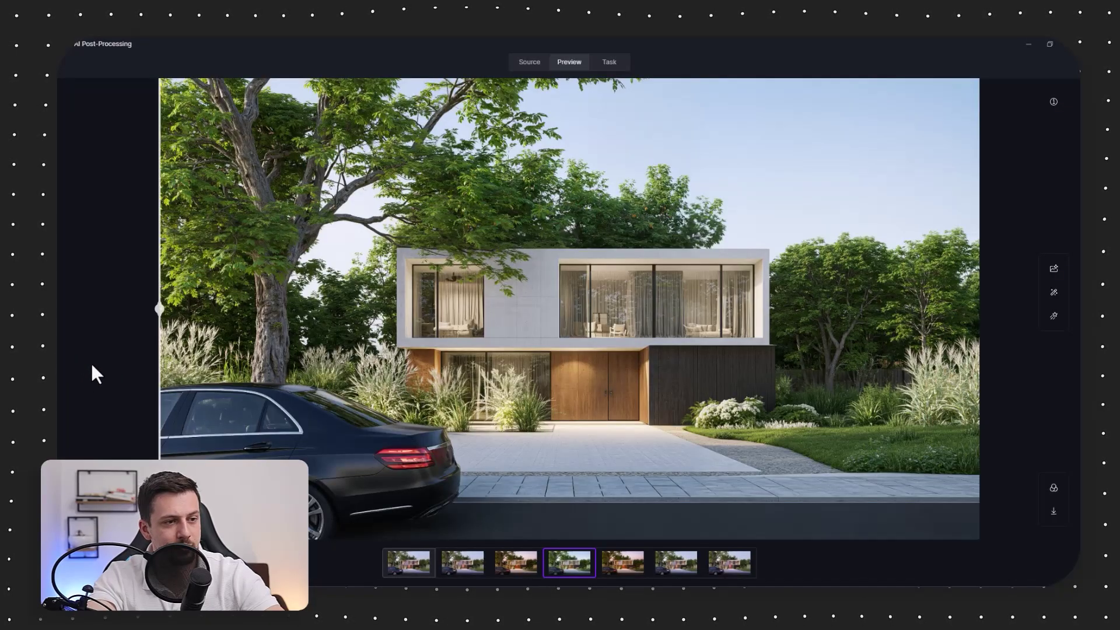
{"action": "left_click_drag", "start_coordinate": [121, 368], "coordinate": [57, 344]}
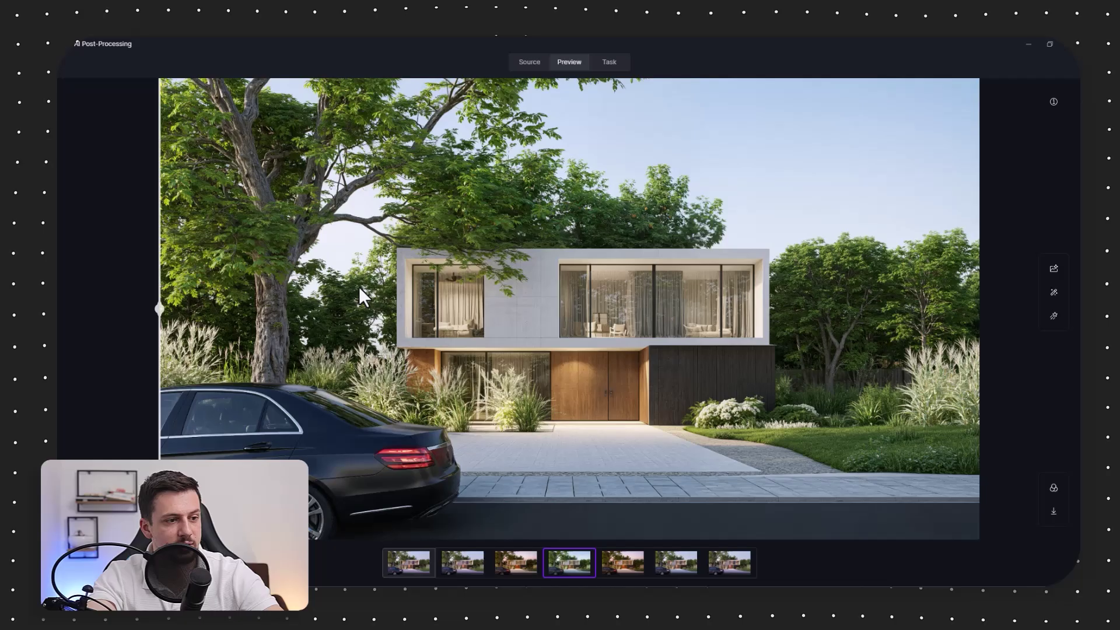
{"action": "left_click", "coordinate": [520, 555]}
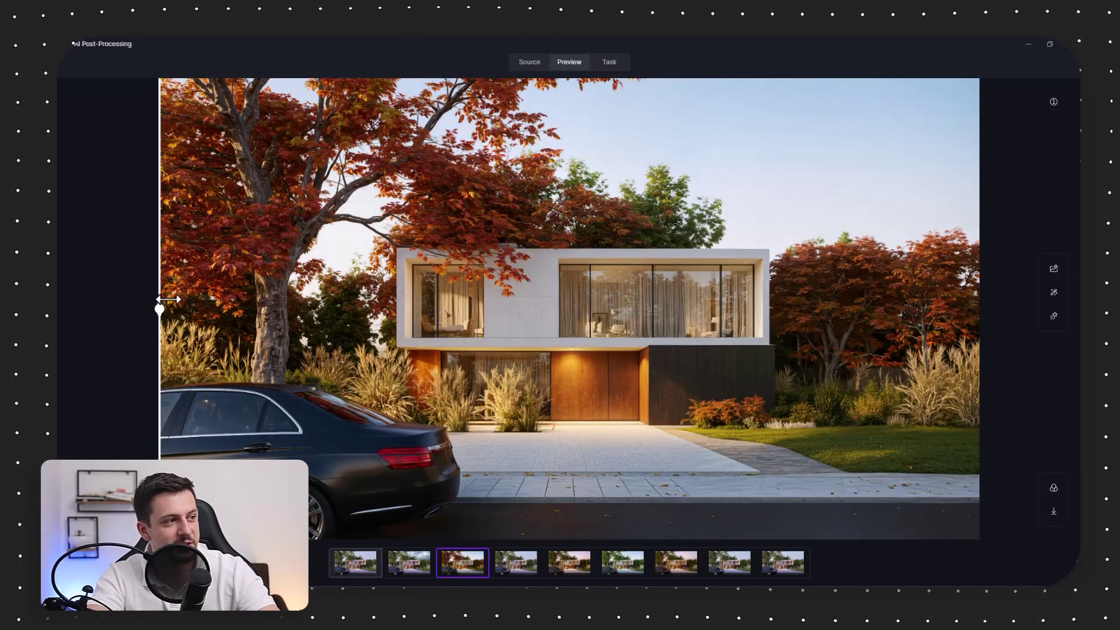
{"action": "left_click_drag", "start_coordinate": [159, 301], "coordinate": [58, 356]}
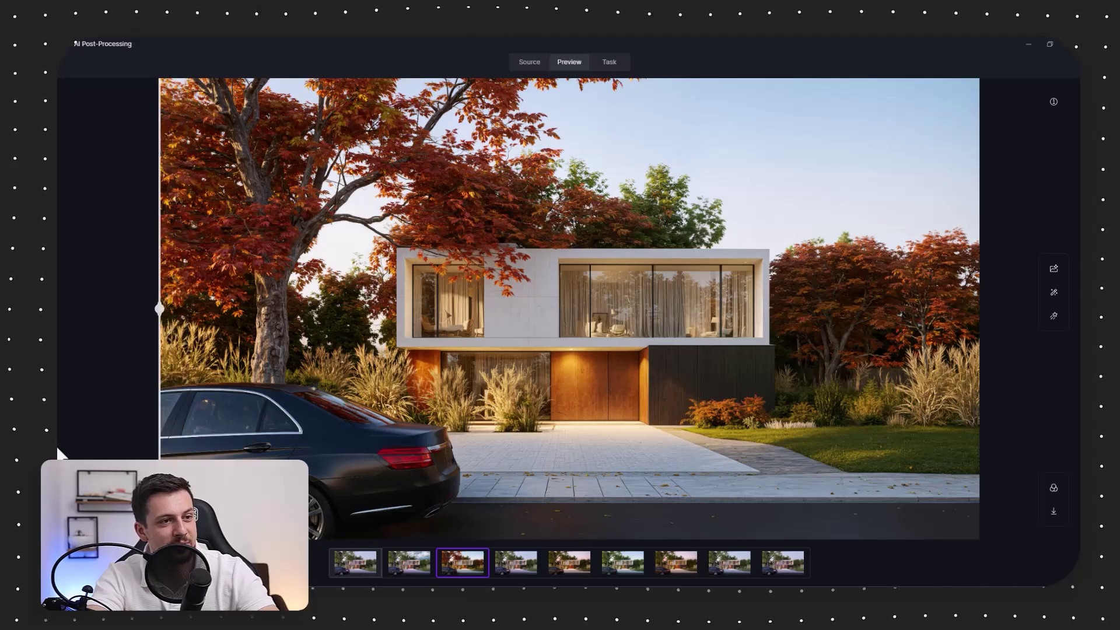
{"action": "left_click_drag", "start_coordinate": [160, 310], "coordinate": [130, 402]}
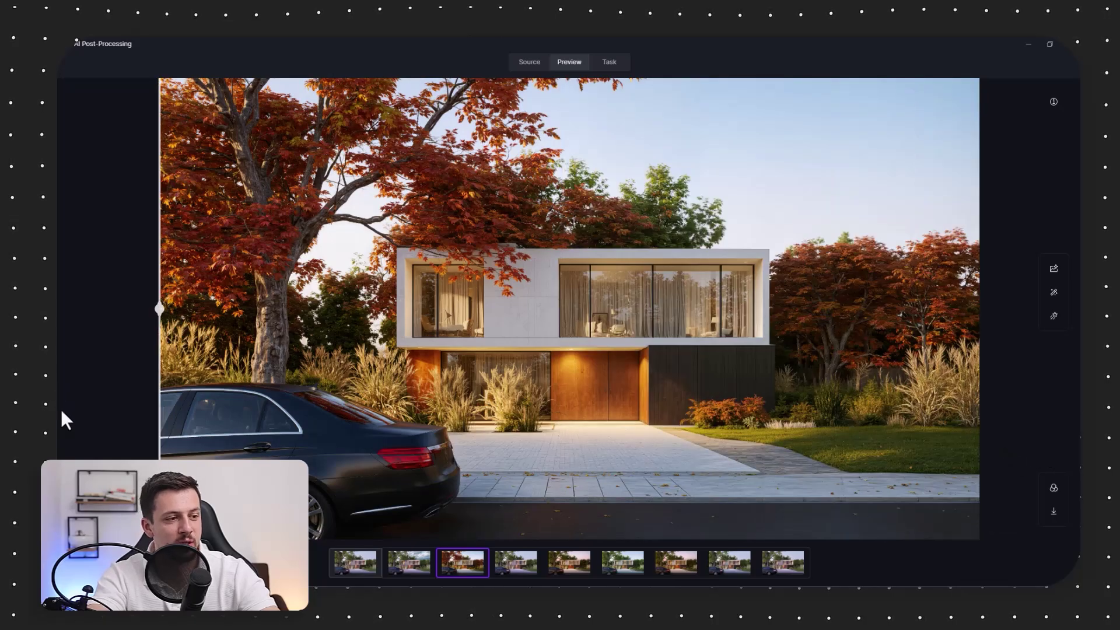
Show the dramatic cloudy-sky version of the street render and compare it against the original.
{"action": "left_click", "coordinate": [413, 558]}
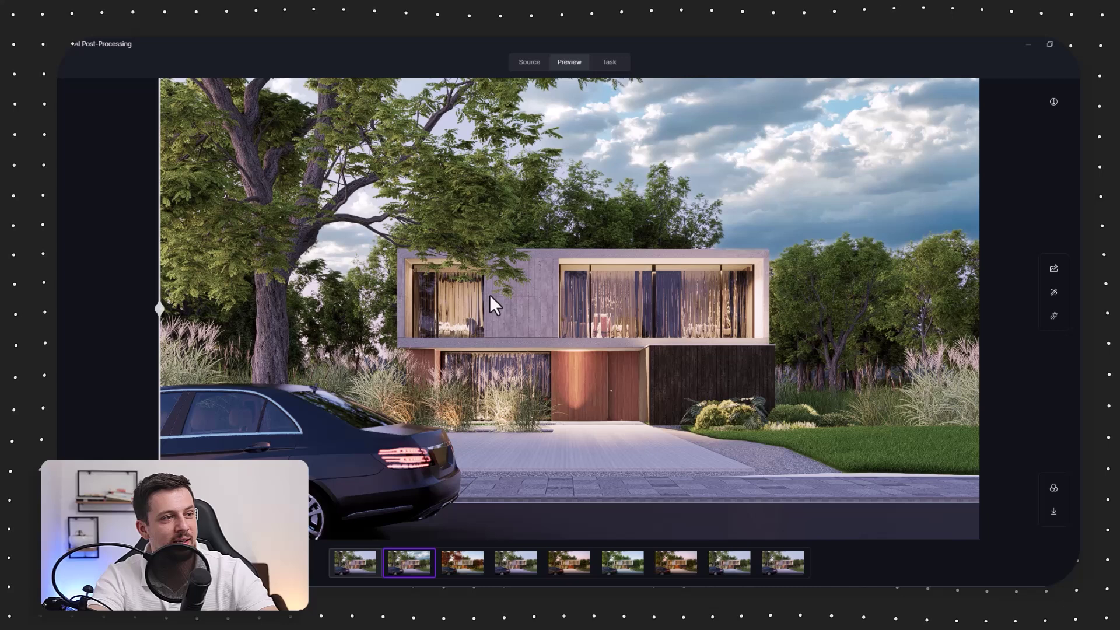
{"action": "left_click_drag", "start_coordinate": [158, 308], "coordinate": [57, 380]}
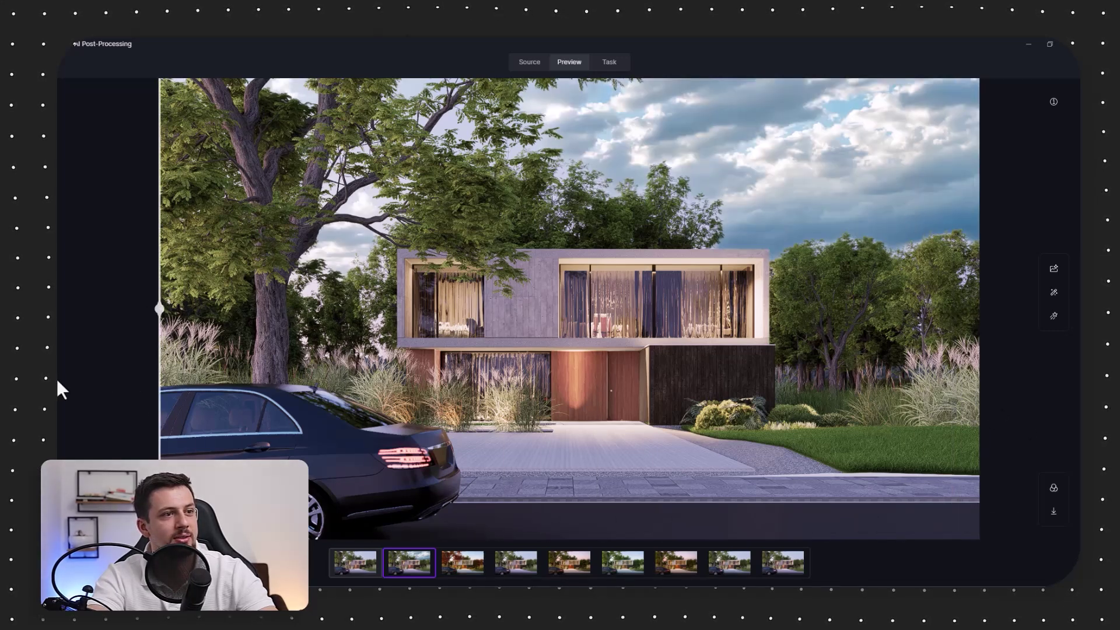